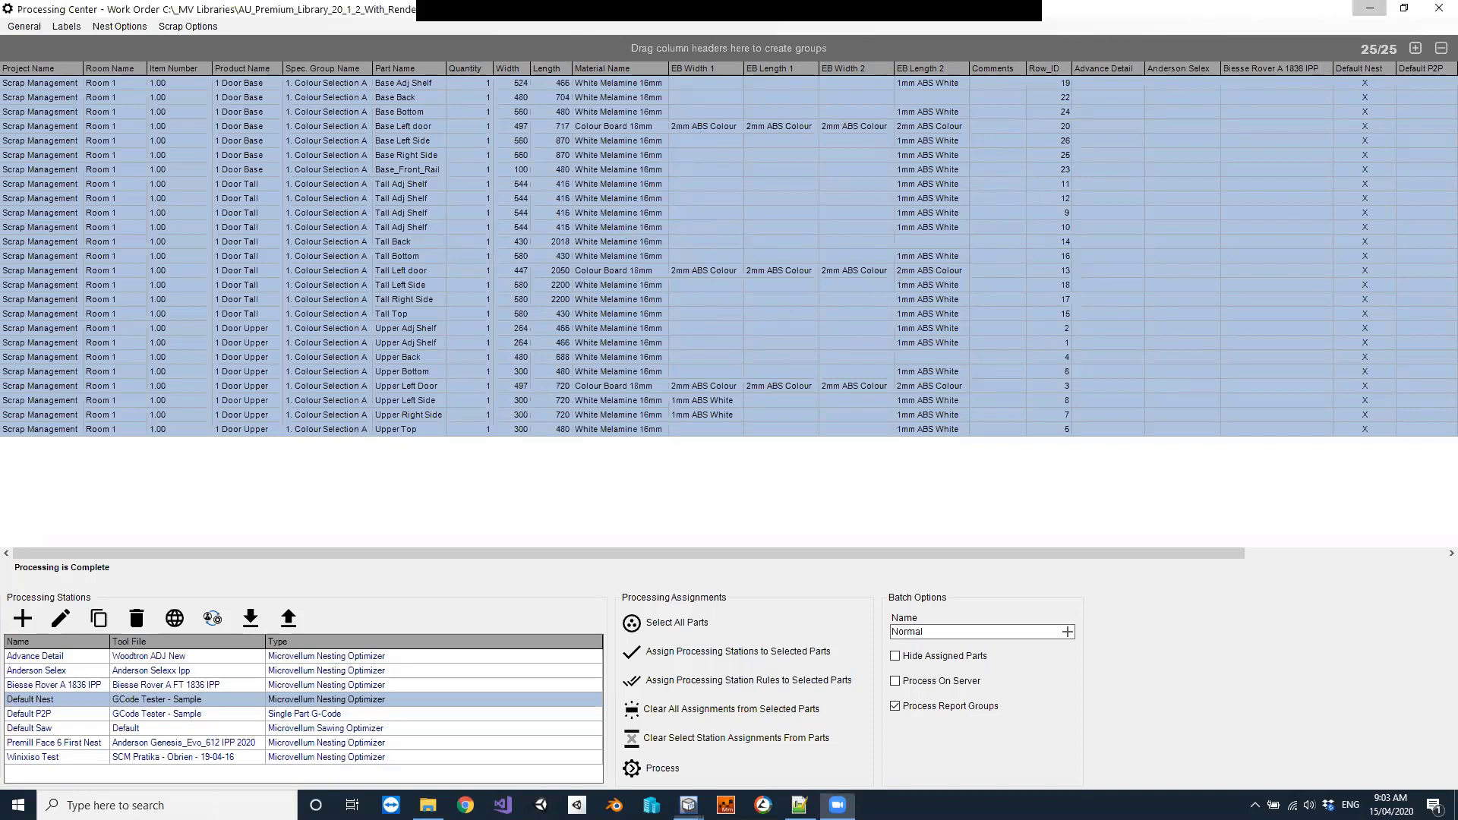
Examine the leftover areas and yields of the White Melamine 16mm and Colour Board 18mm sheets in the composite nest drawing
left_click(1365, 8)
scroll(376, 382, "down", 4)
middle_click_drag(376, 382, 606, 386)
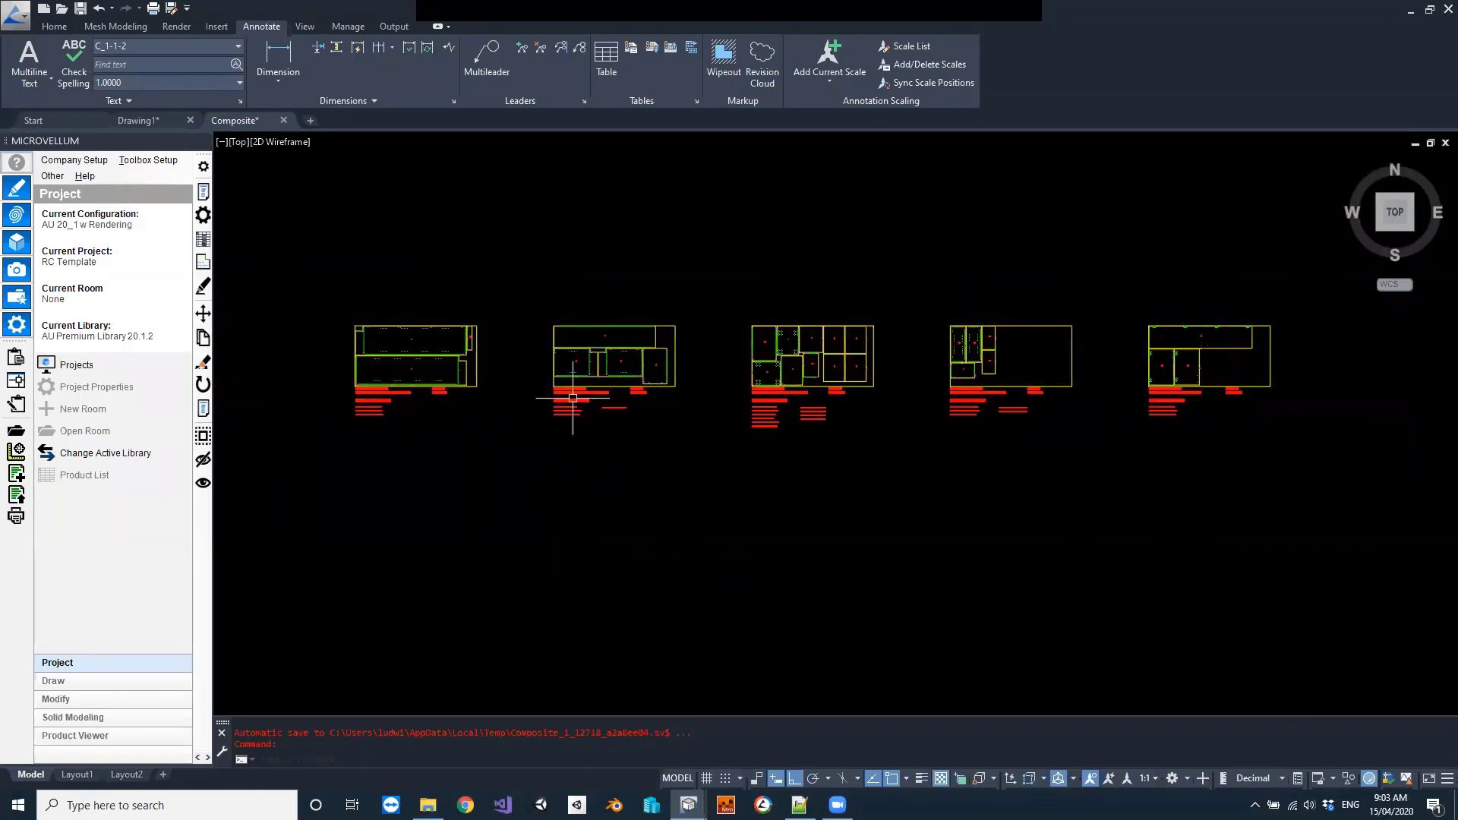
scroll(1033, 345, "up", 4)
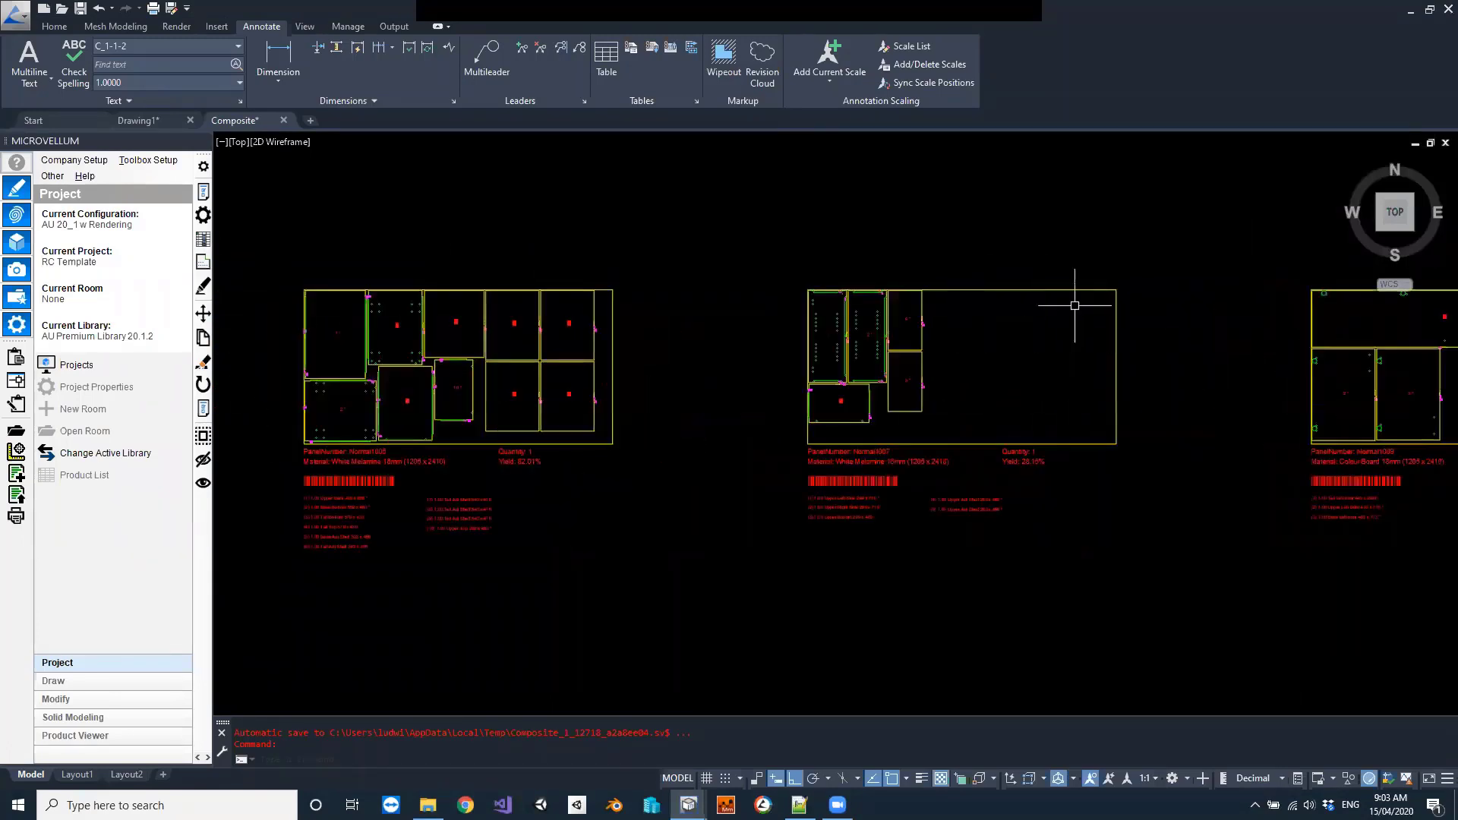
middle_click_drag(1142, 409, 775, 417)
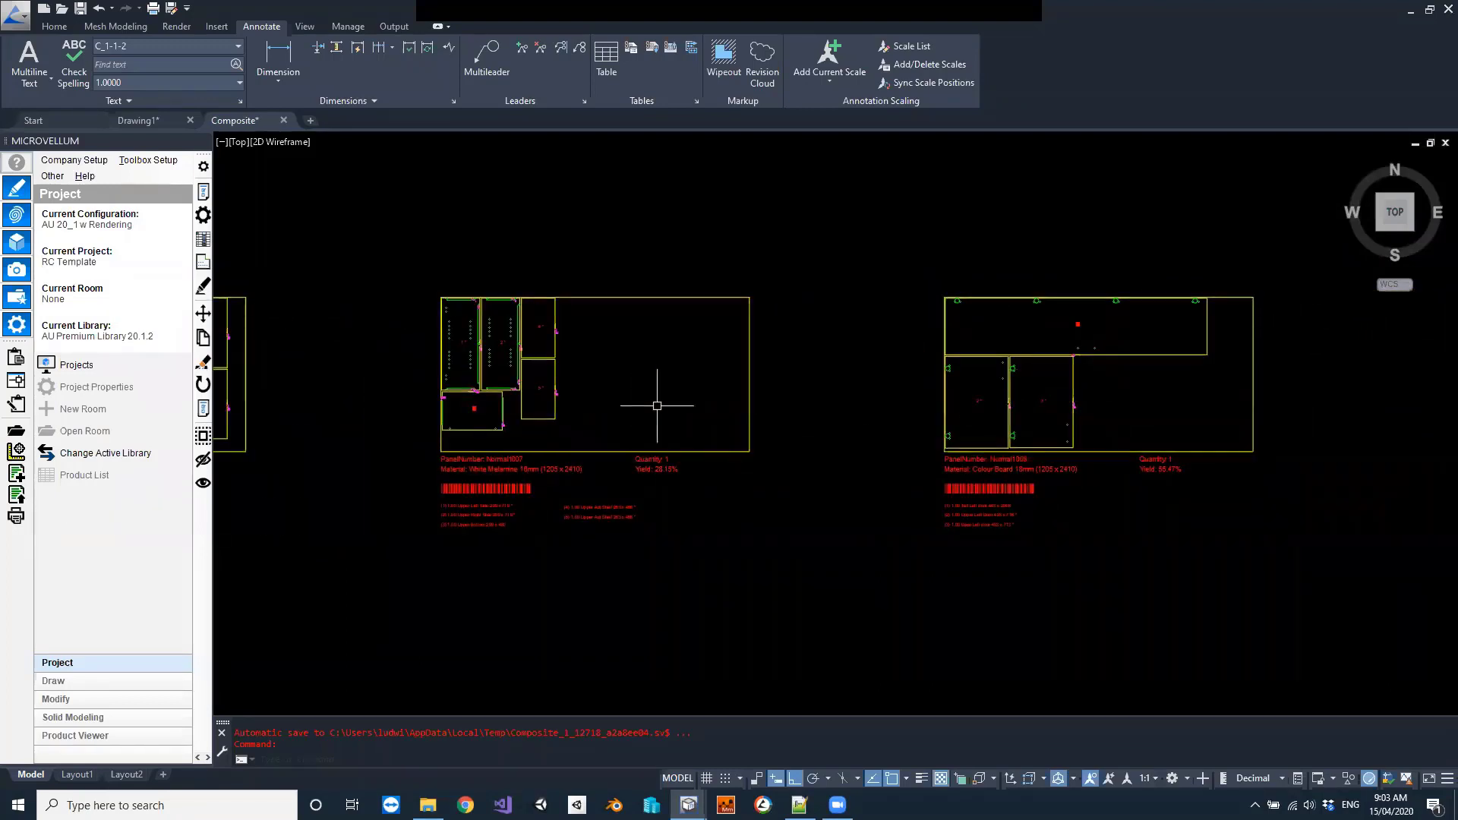
scroll(631, 327, "up", 2)
middle_click_drag(603, 322, 707, 347)
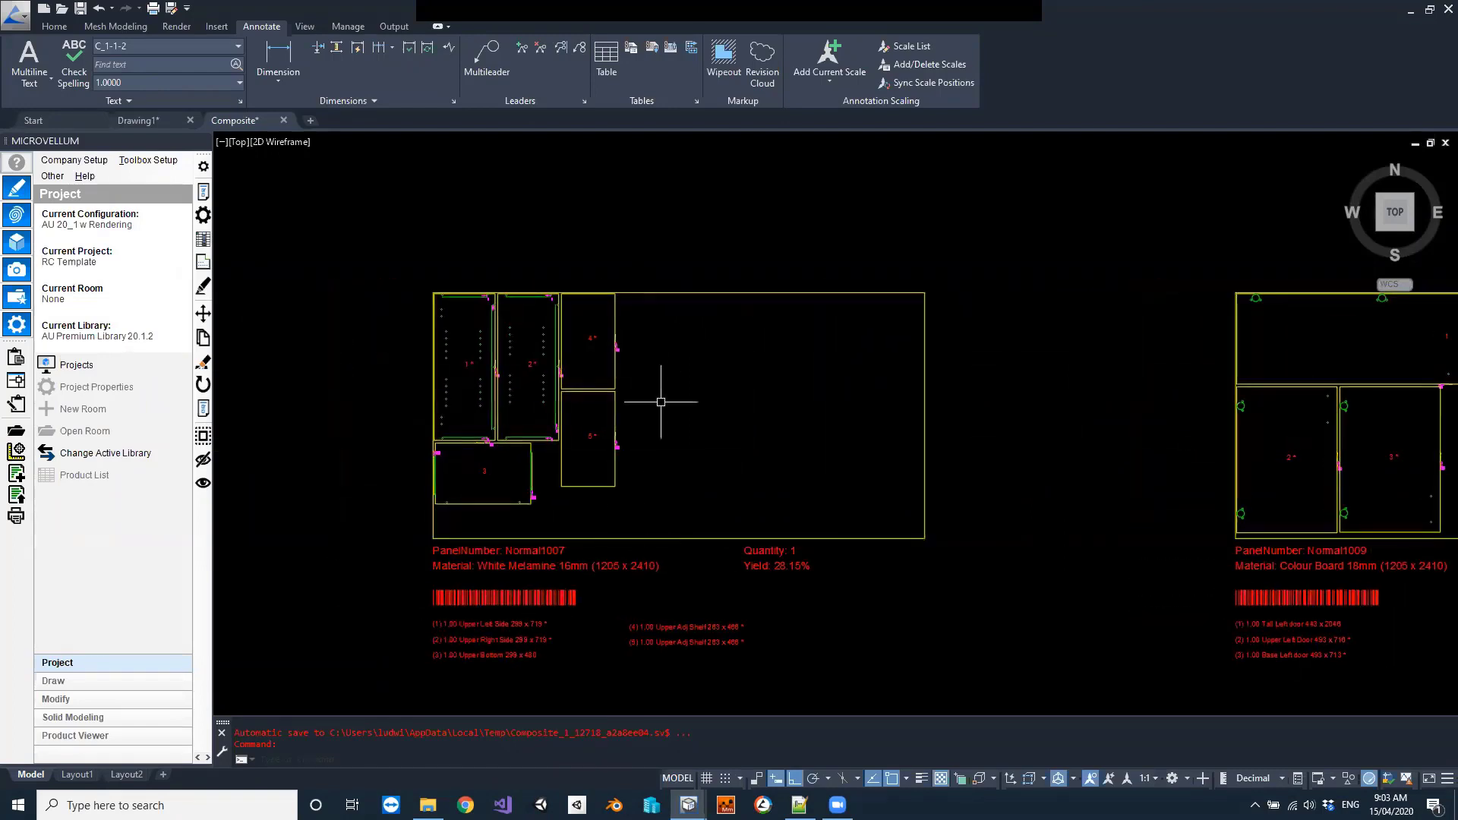
middle_click_drag(1200, 413, 817, 410)
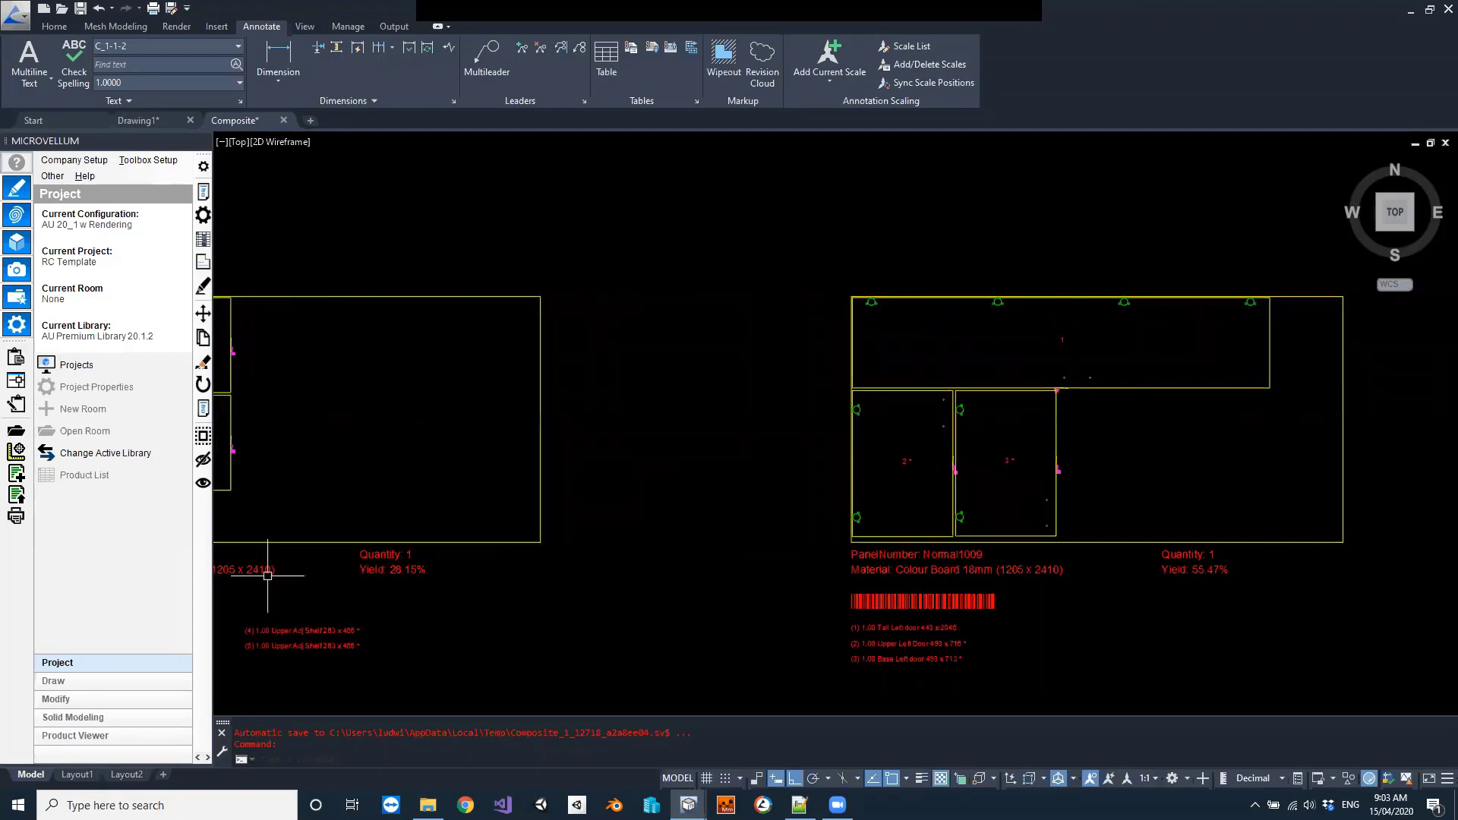
mouse_move(268, 575)
In the Processing Center, enable Save Scrap Meeting the Following Requirements for the Default Nest processing station
mouse_move(688, 804)
left_click(520, 746)
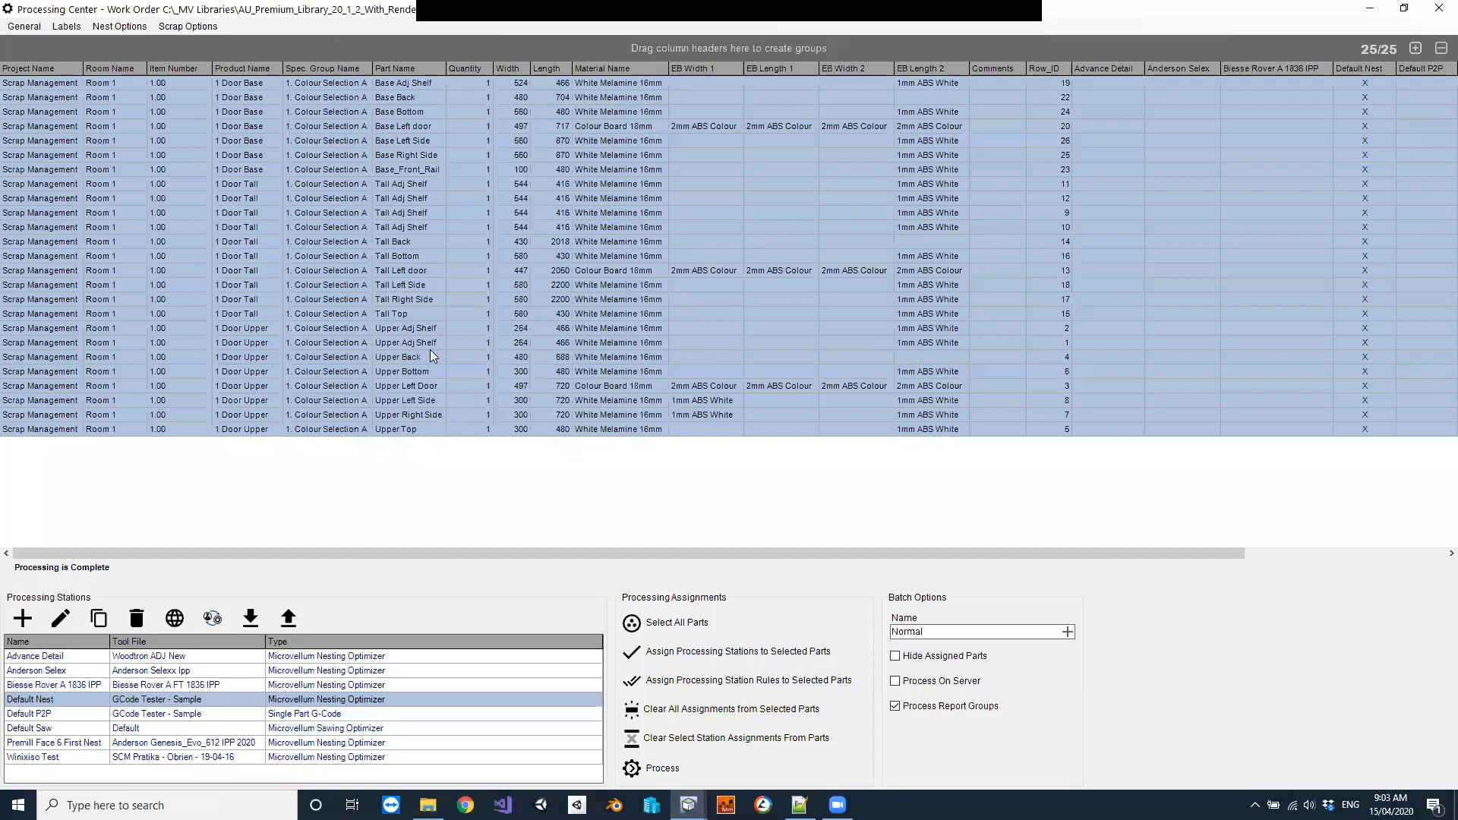
left_click(60, 618)
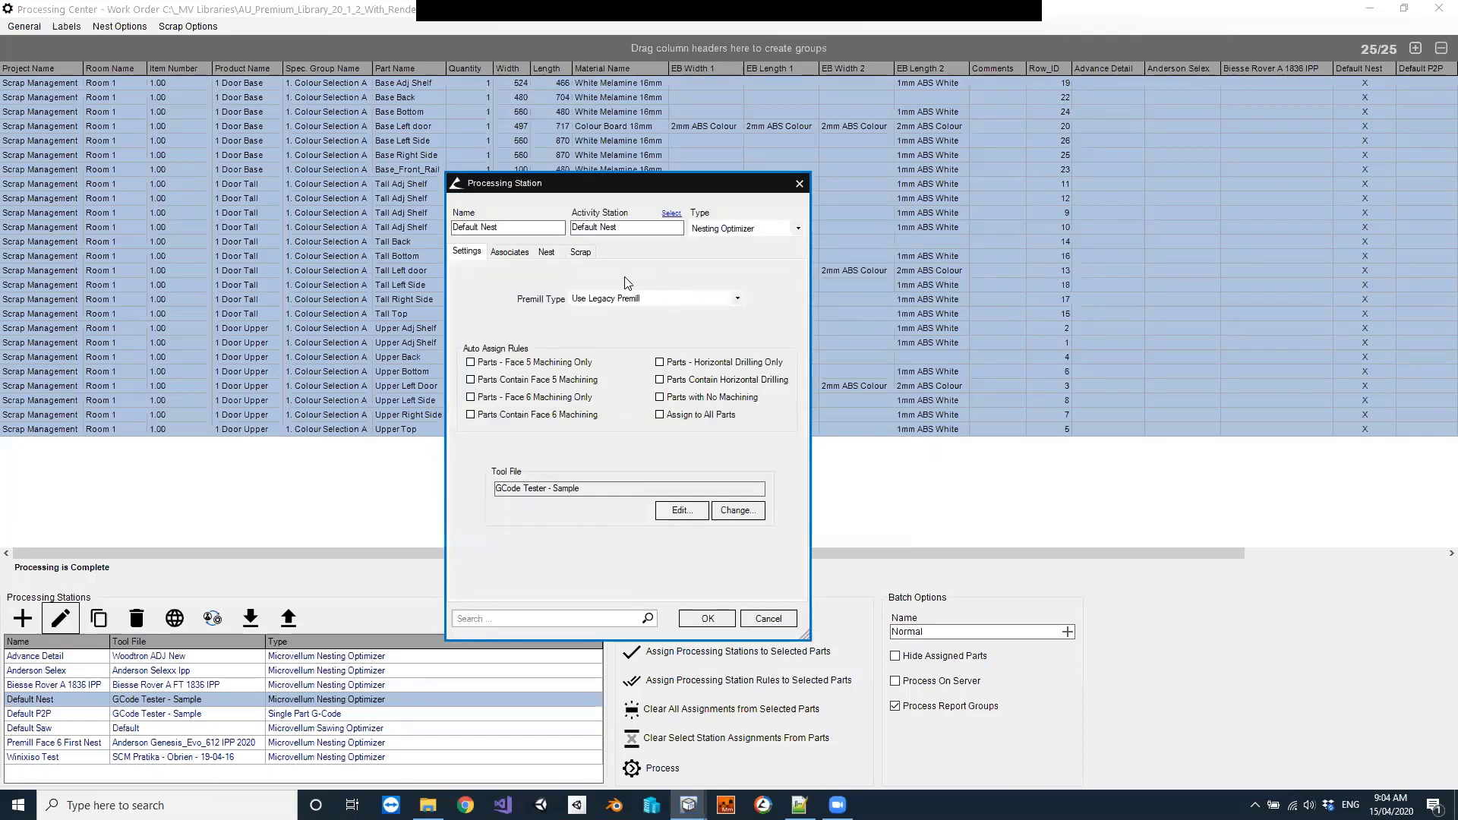
left_click(582, 253)
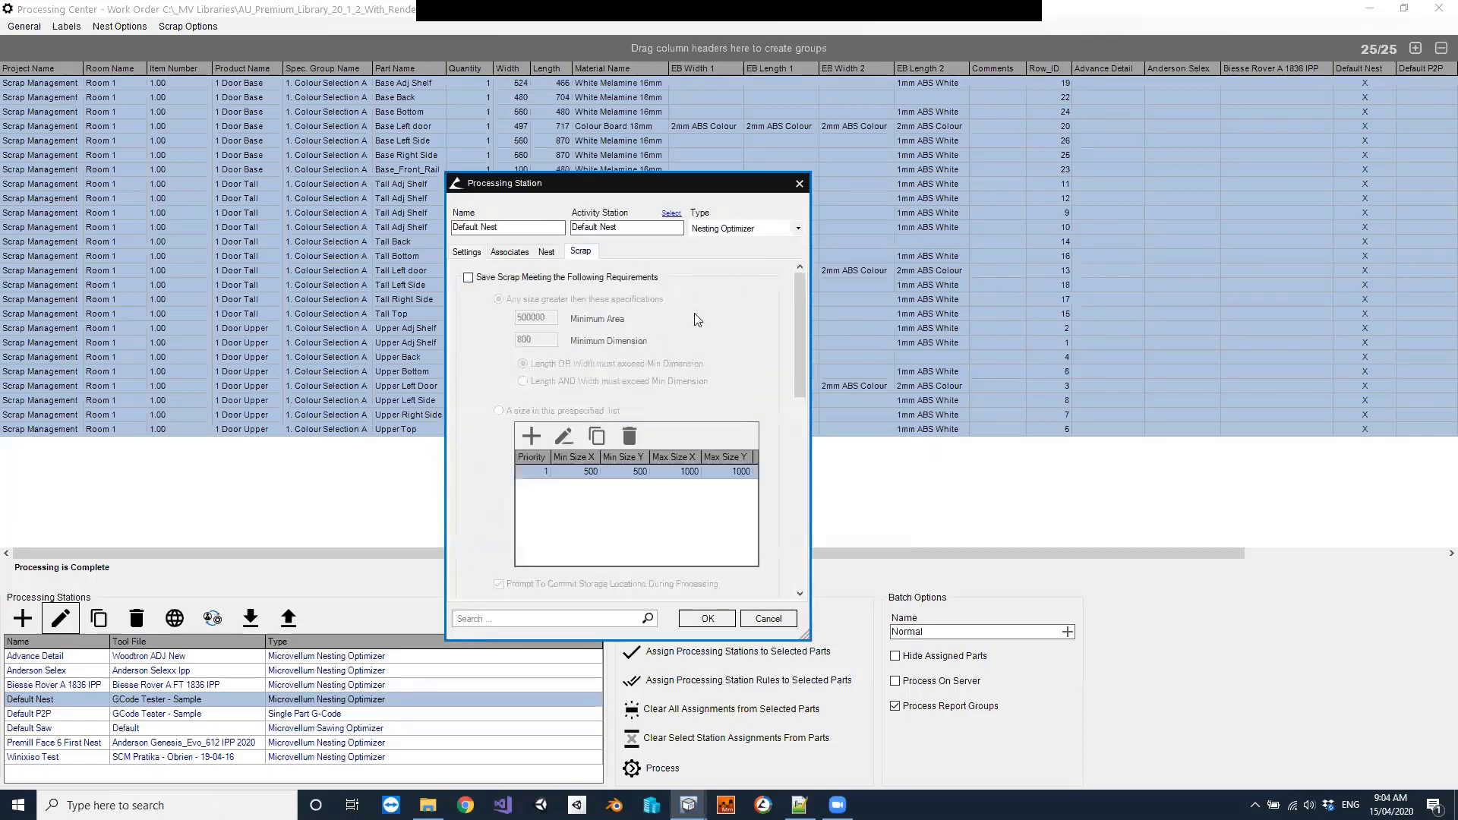
left_click_drag(799, 308, 808, 276)
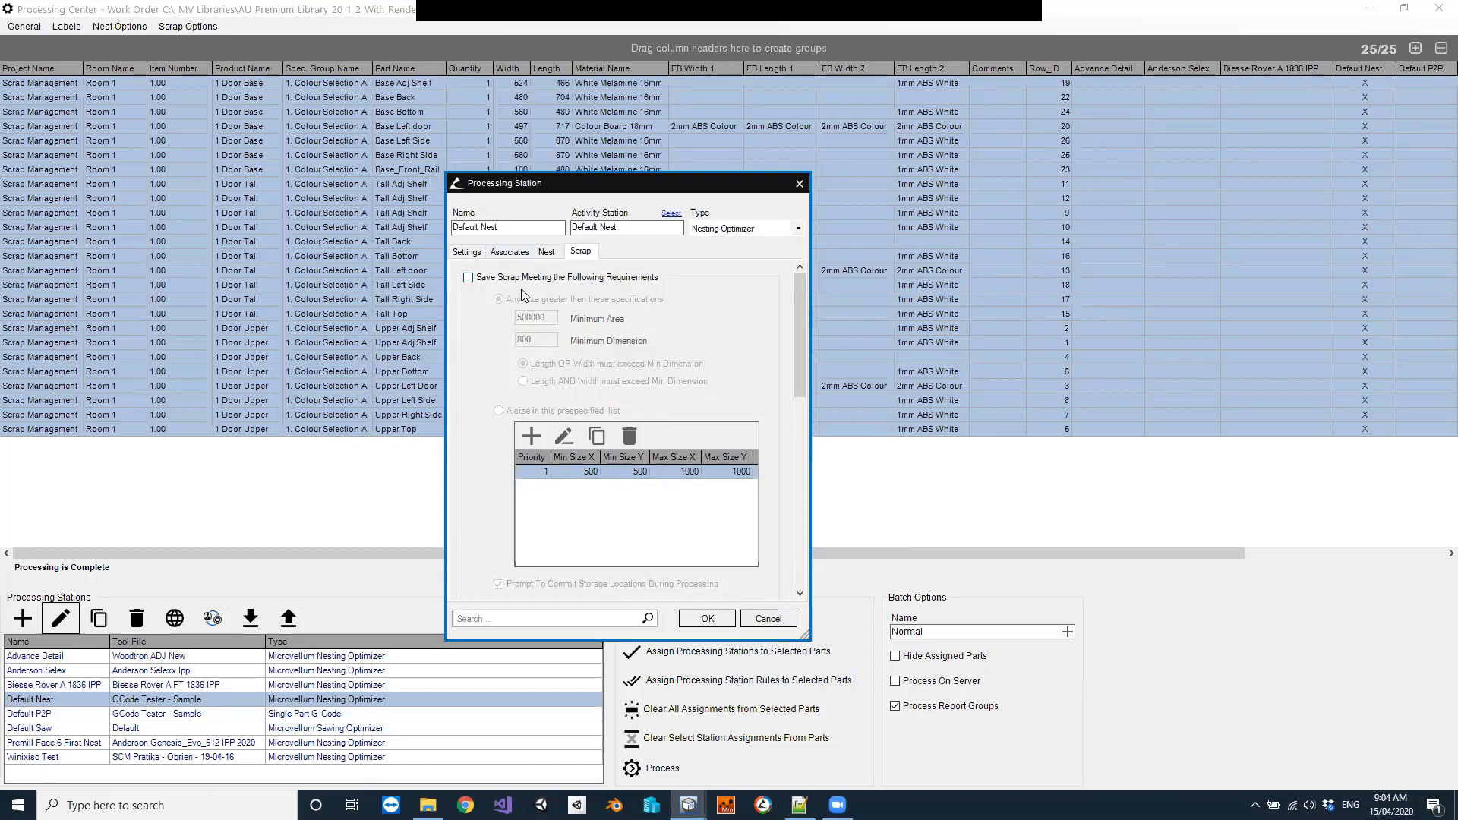
left_click(468, 278)
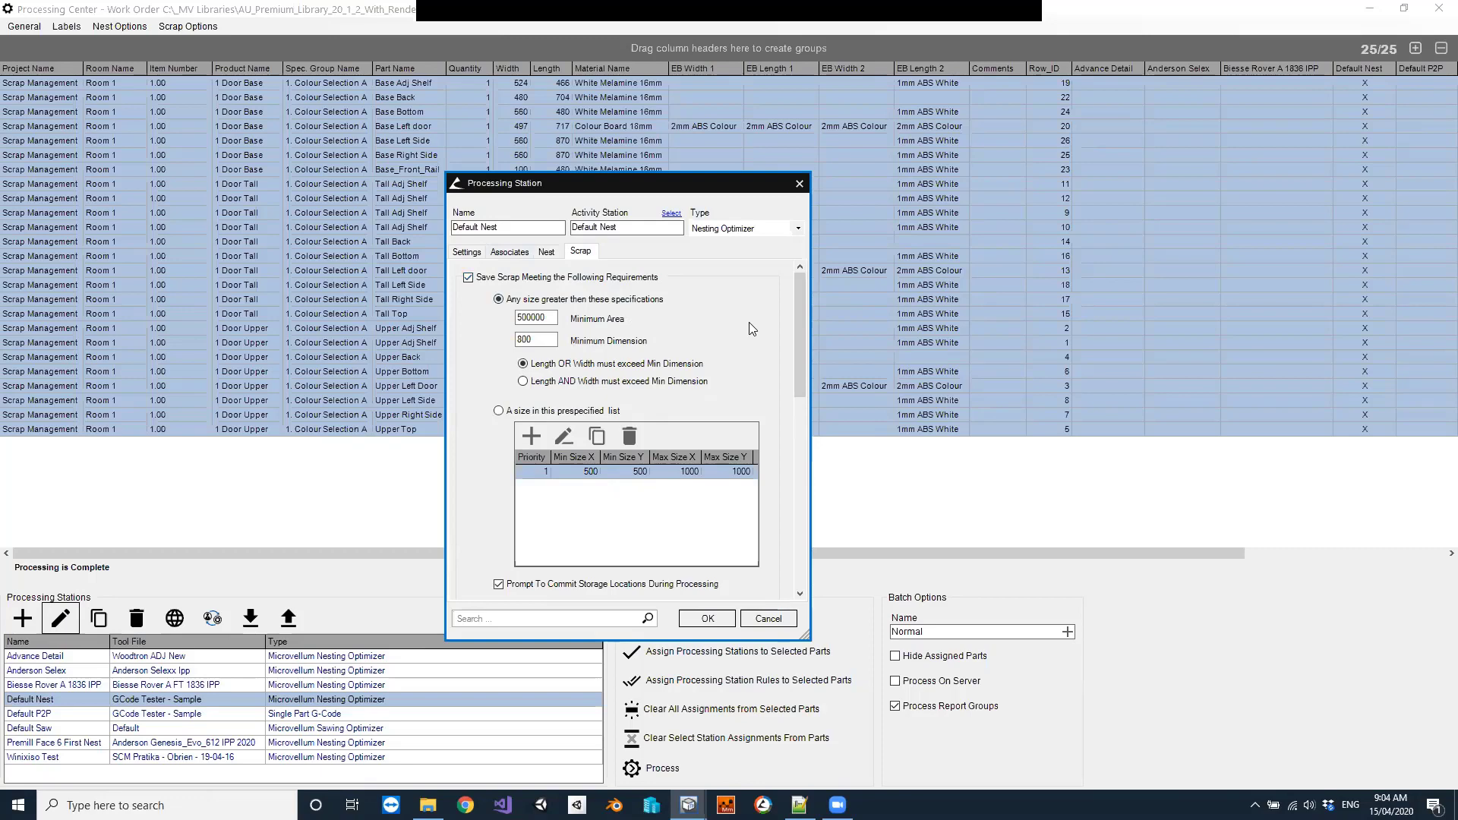
left_click(536, 340)
key("shift+Tab")
key("Tab")
left_click(707, 618)
Name the batch Scrap and process it
double_click(928, 635)
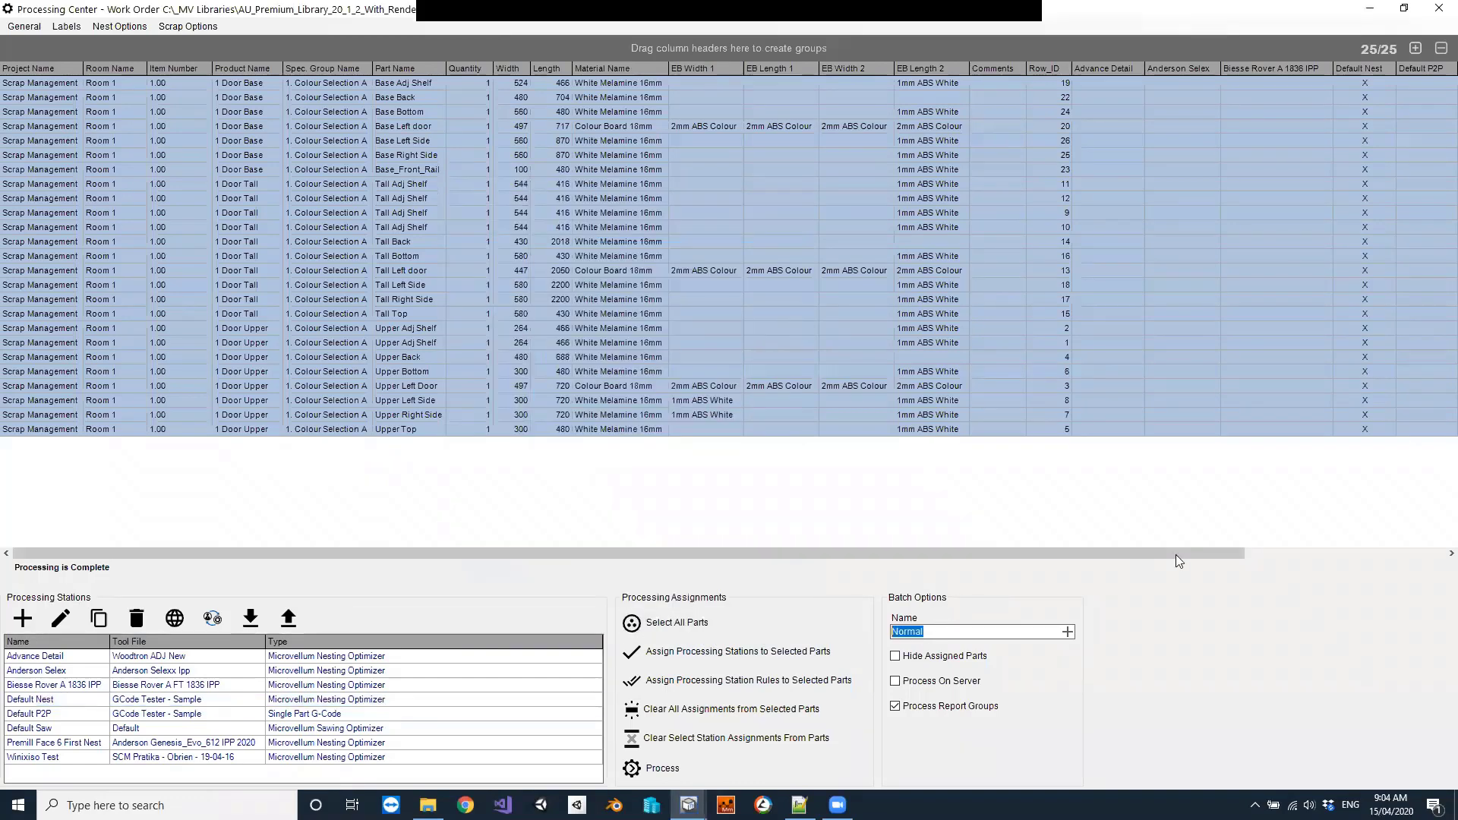
type("Scrap")
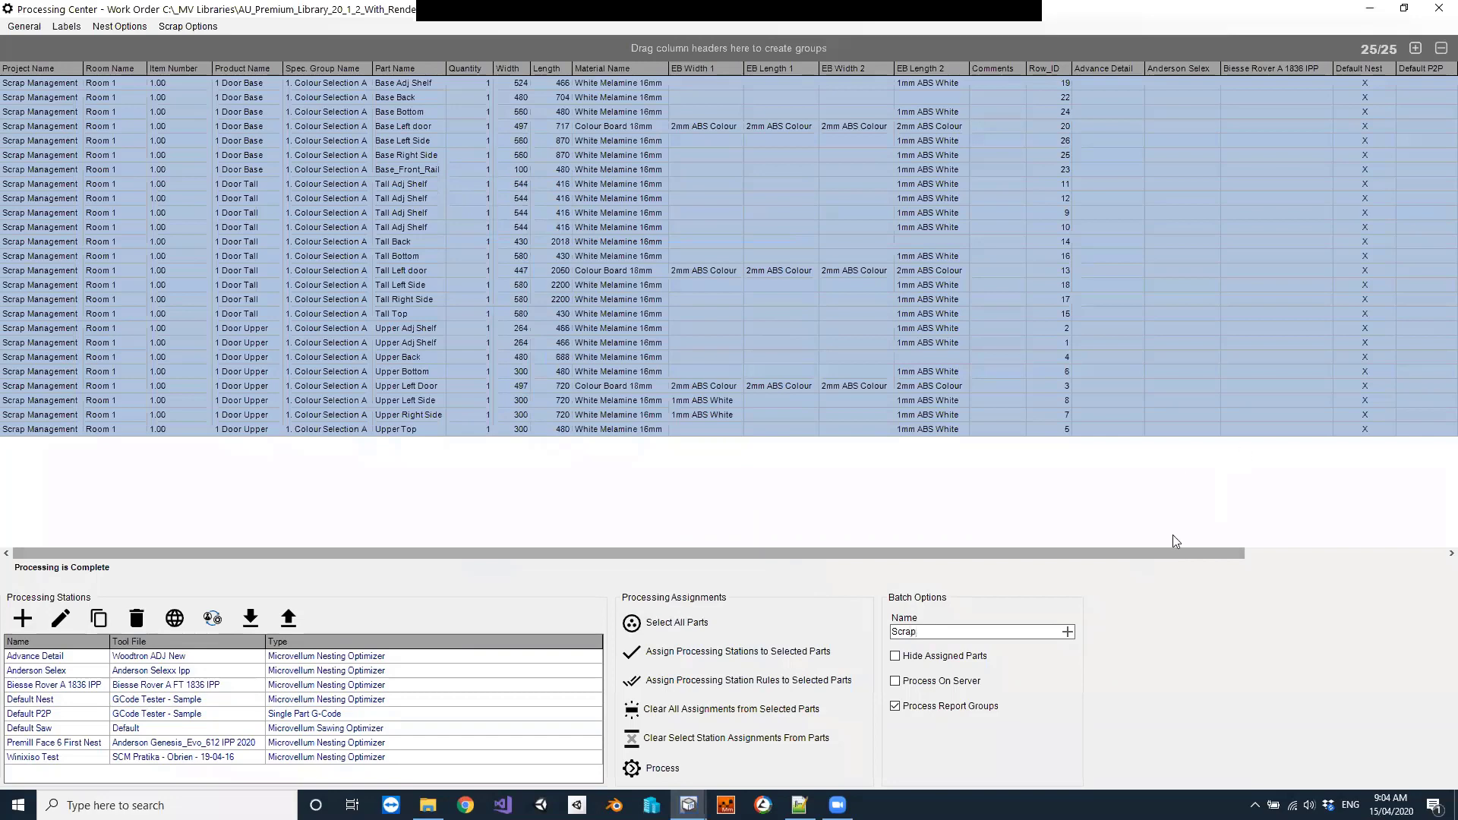
left_click(671, 778)
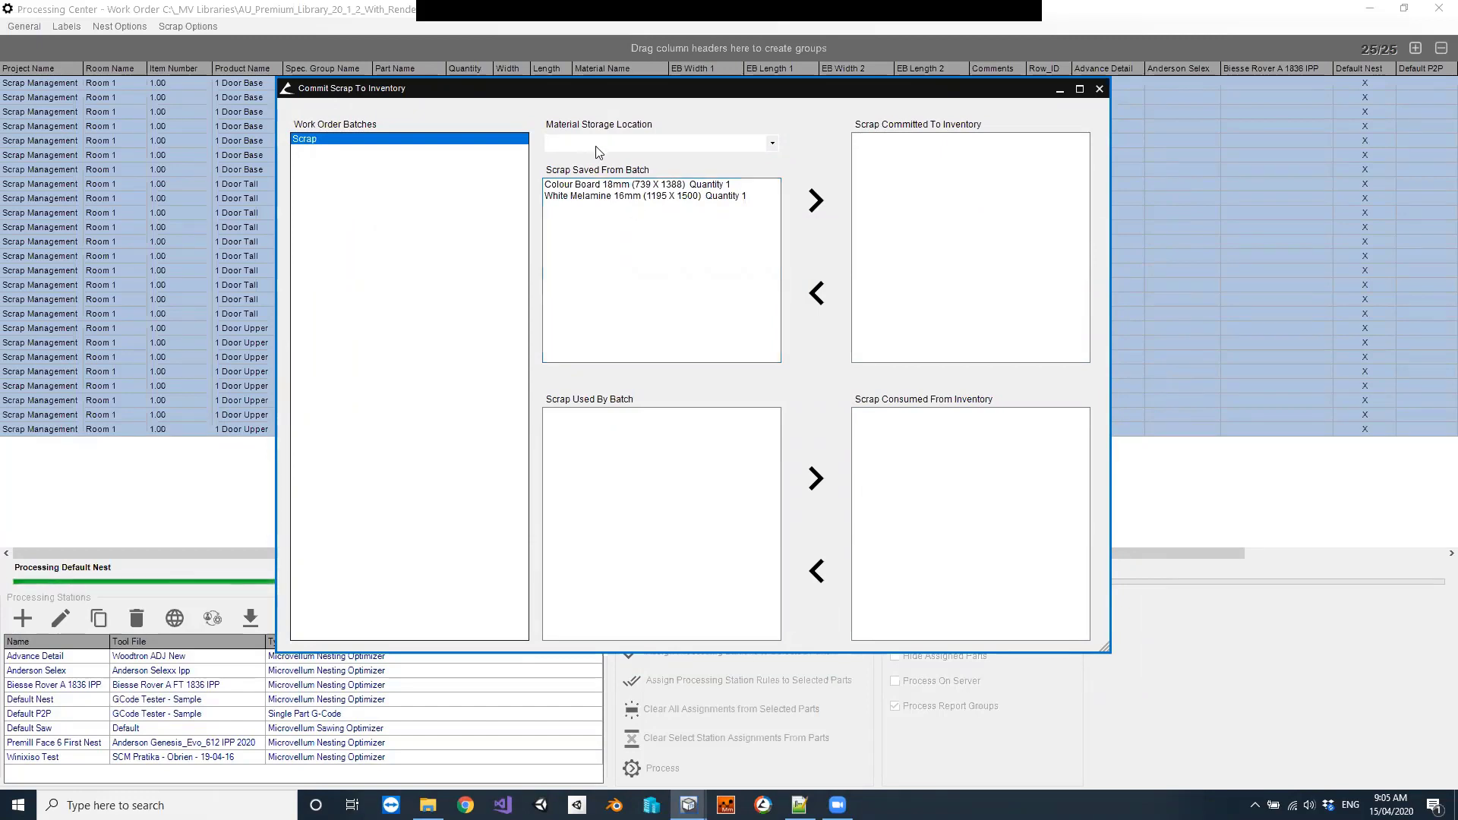
Commit the saved Colour Board 18mm (739 X 1388) scrap to inventory with Store Room 1 as its storage location
left_click(659, 185)
left_click(664, 197)
left_click(675, 189)
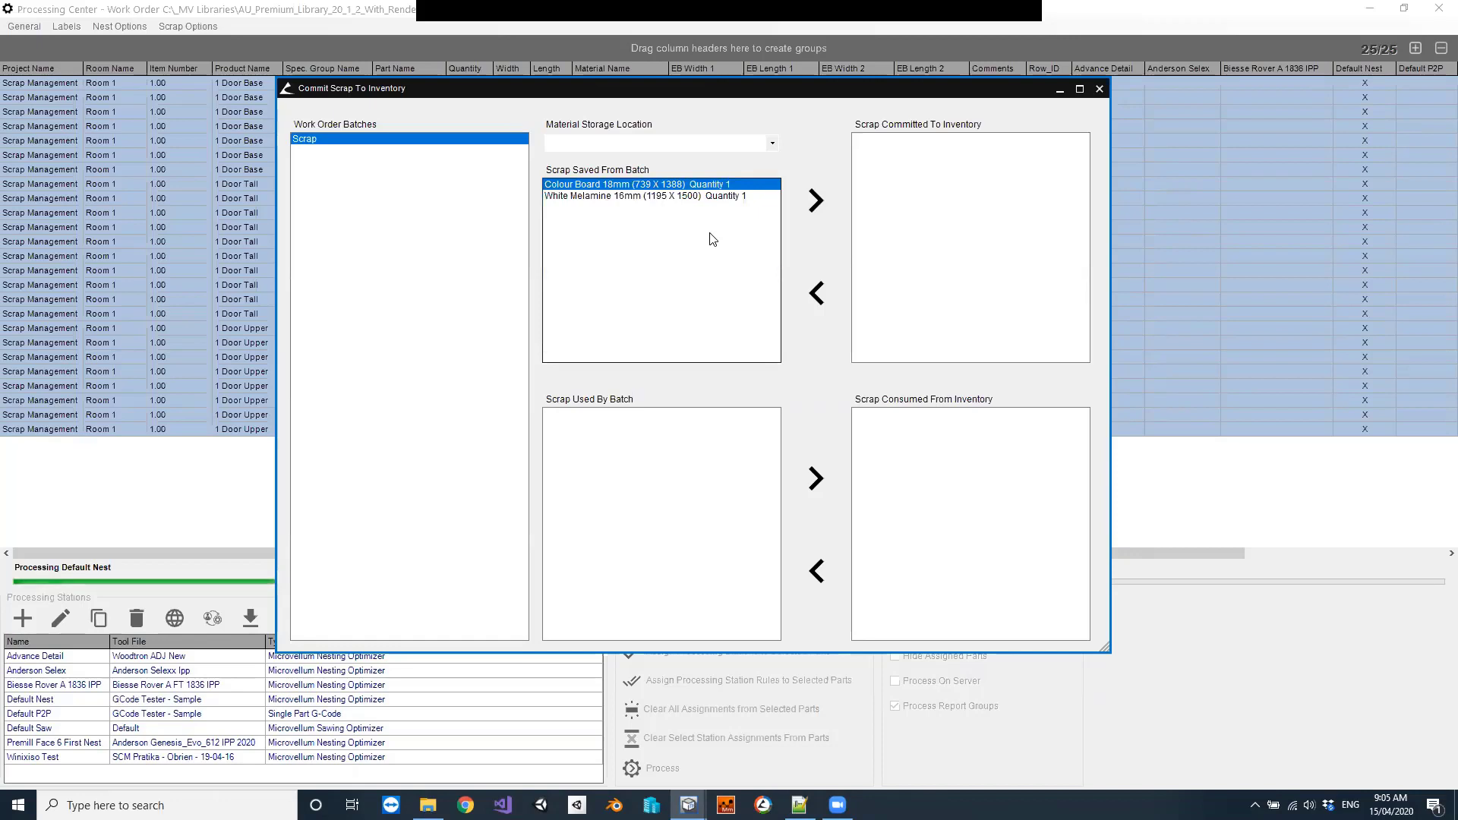
left_click(772, 143)
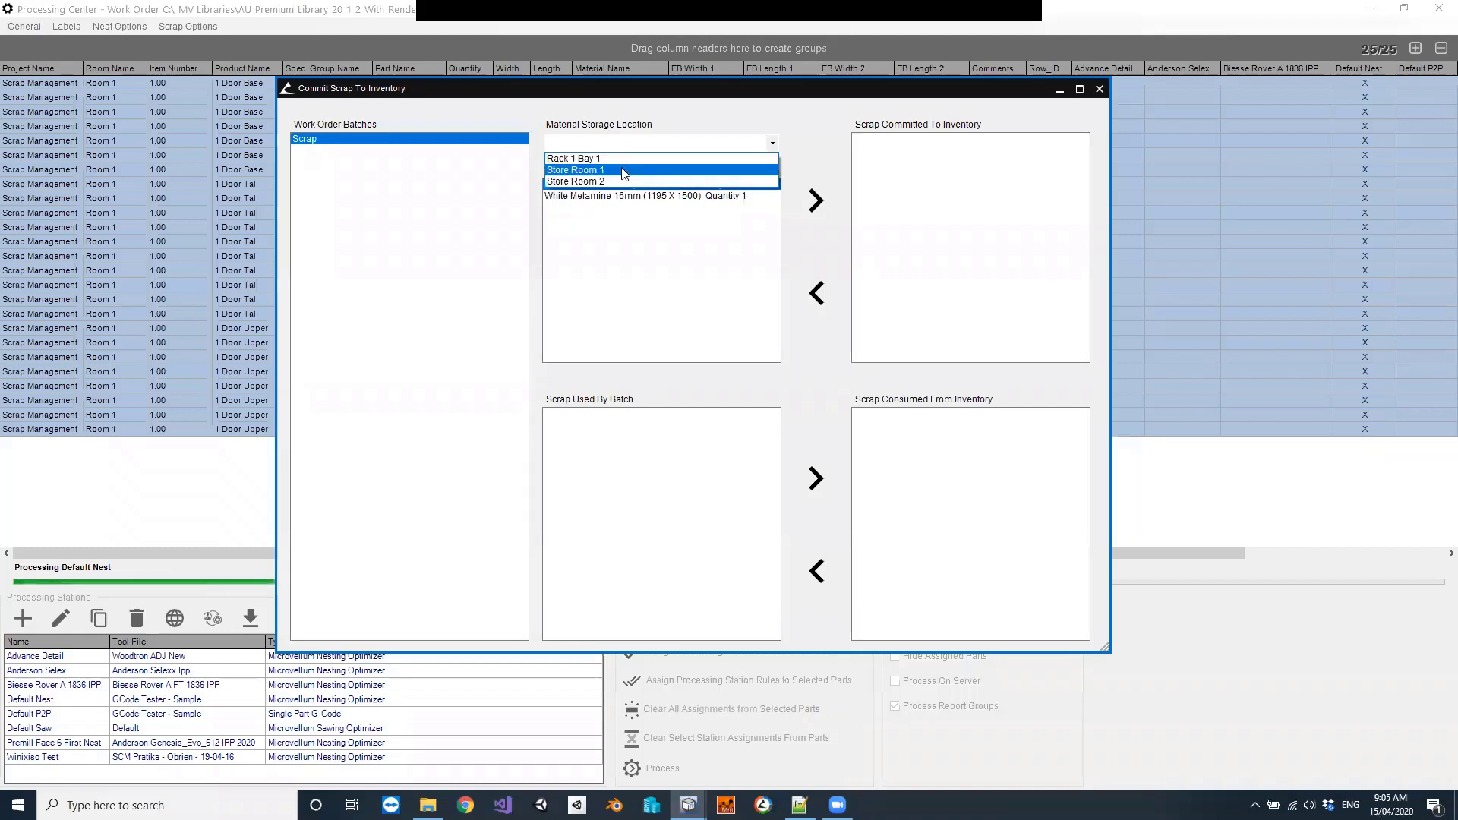
left_click(624, 170)
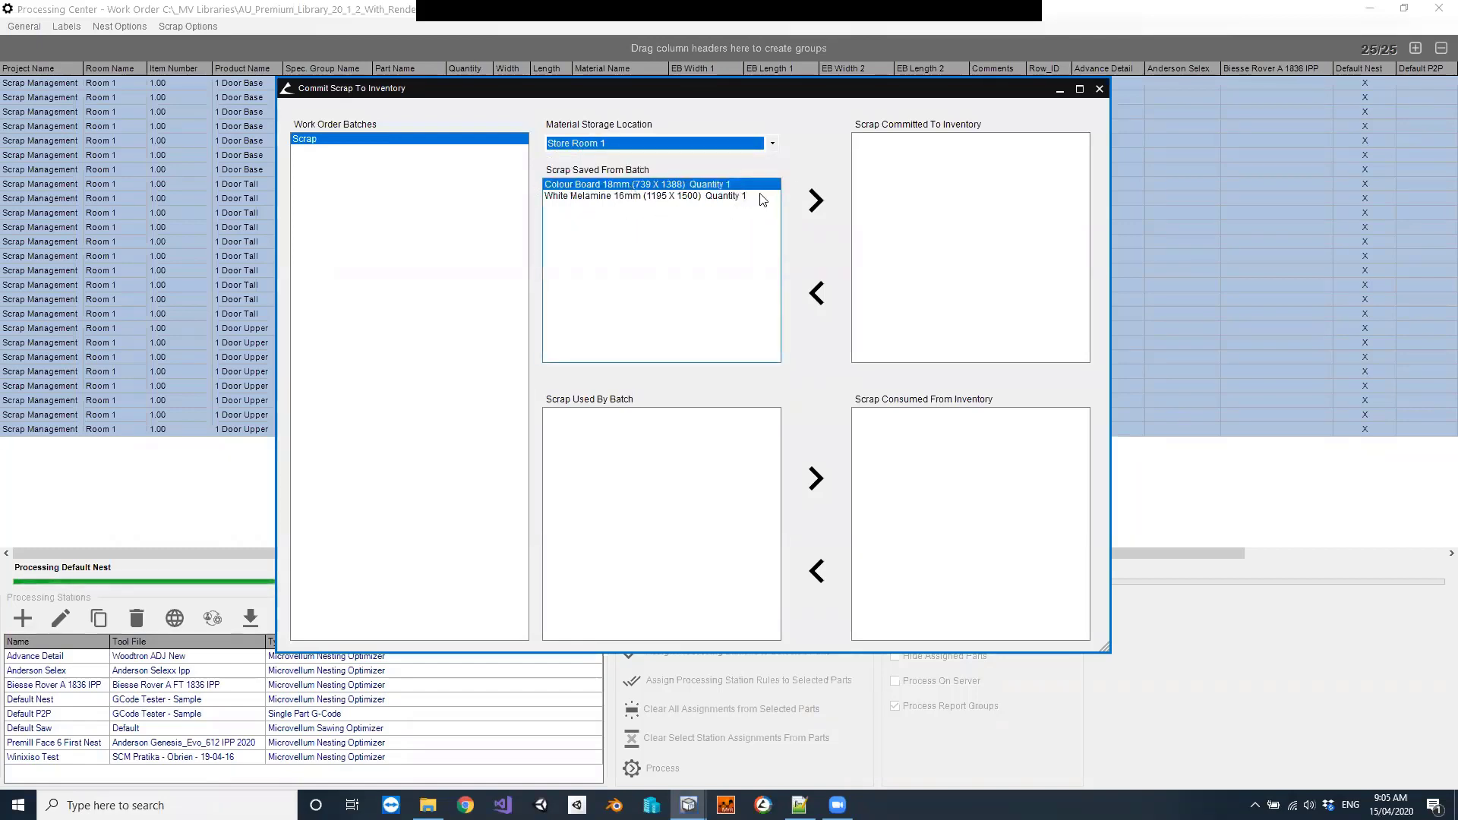
left_click(815, 201)
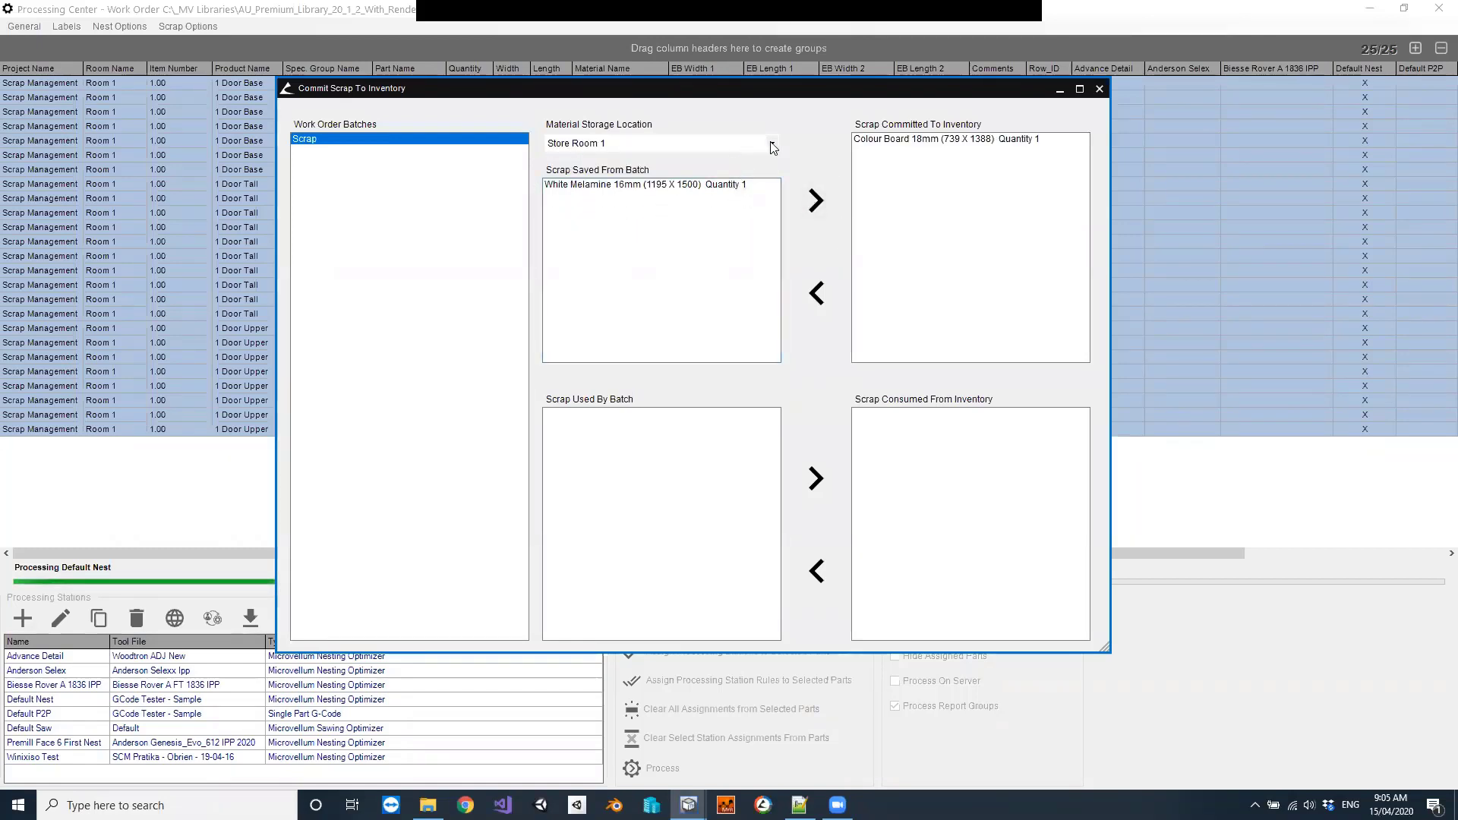
Commit the White Melamine 16mm (1195 X 1500) scrap to inventory in Store Room 2 and close the scrap commitment window
left_click(773, 147)
left_click(608, 182)
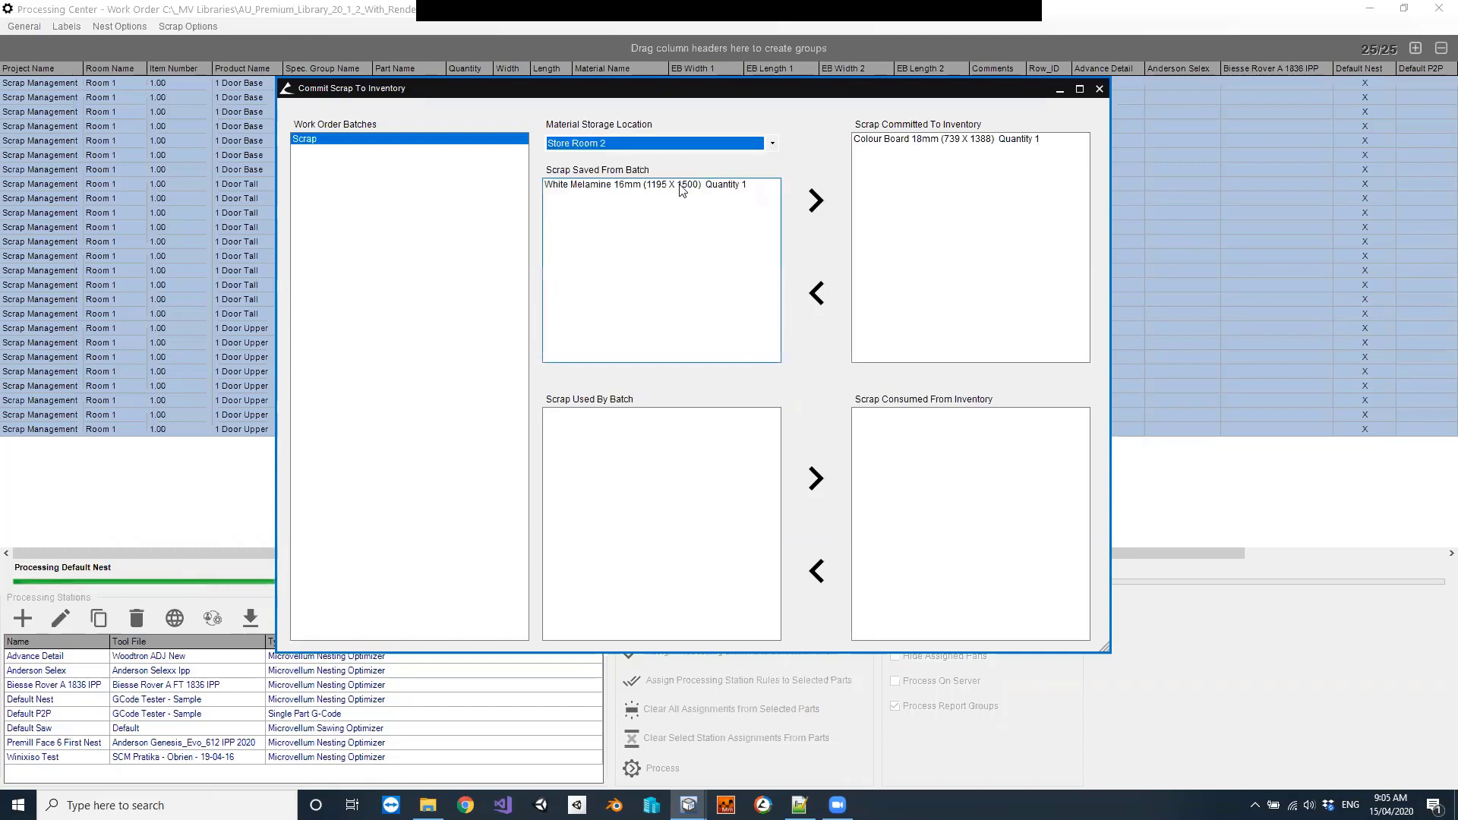
left_click(681, 186)
left_click(815, 200)
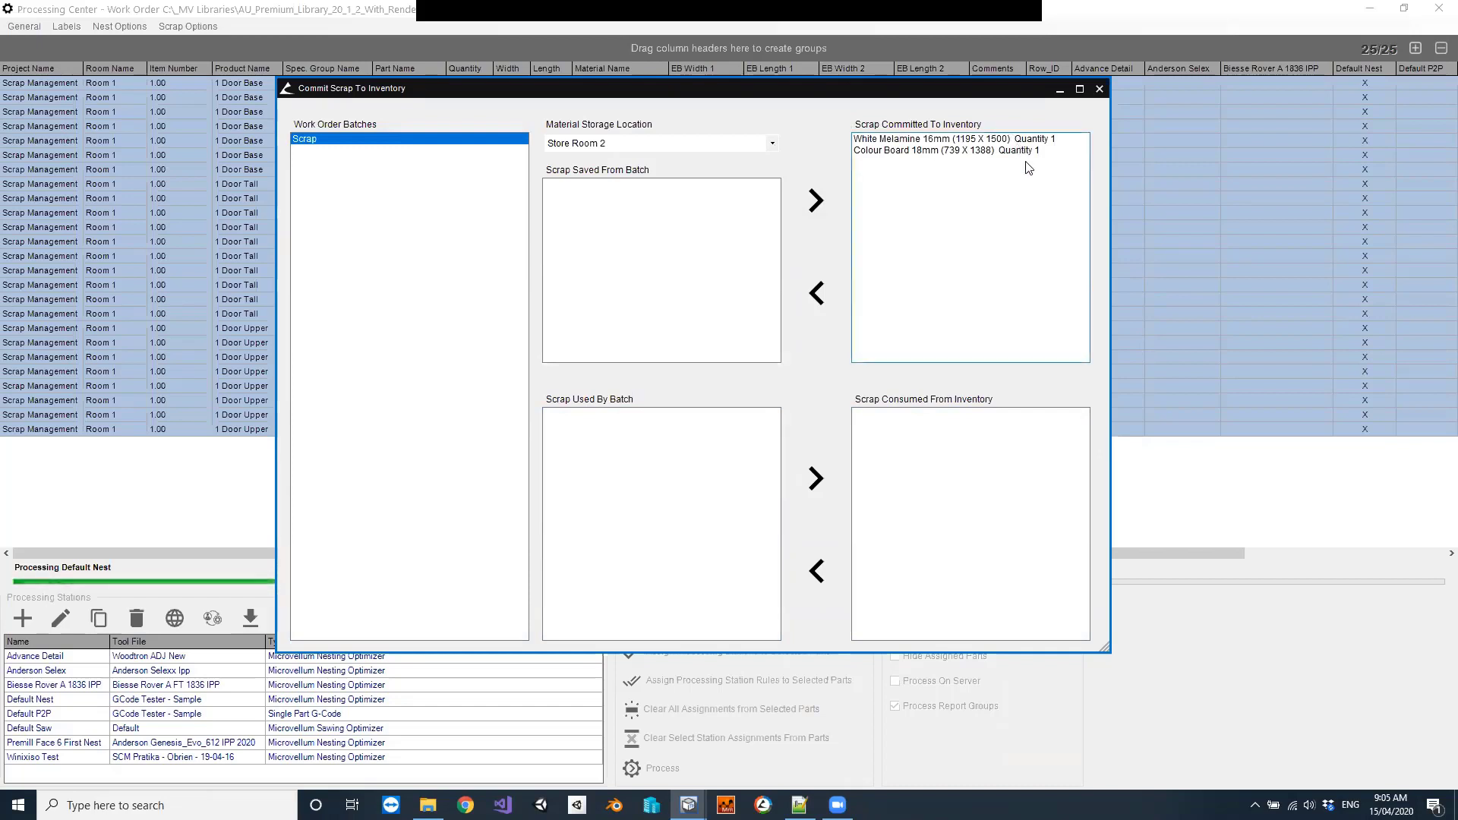
left_click(943, 140)
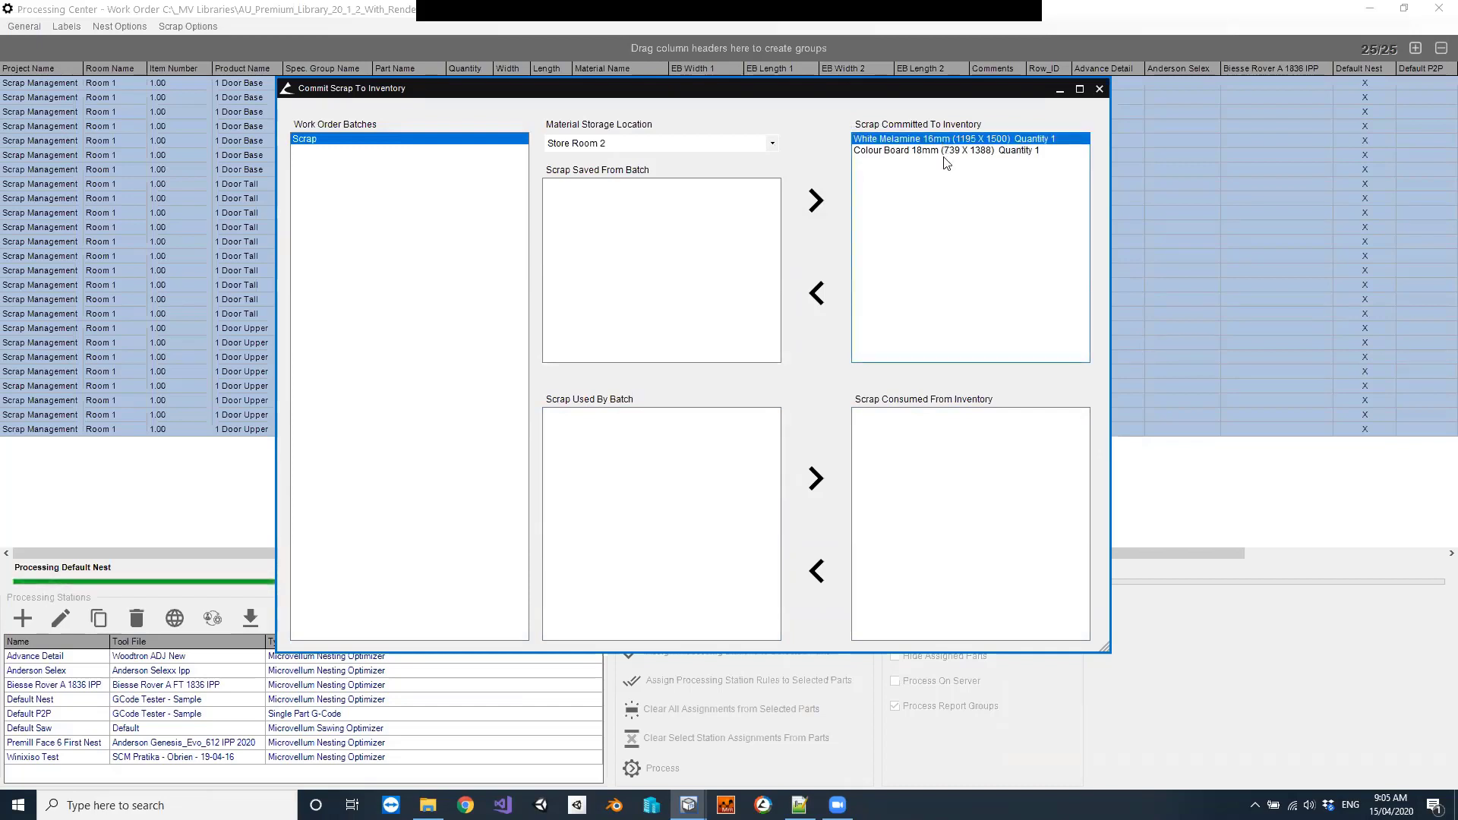
left_click(945, 150)
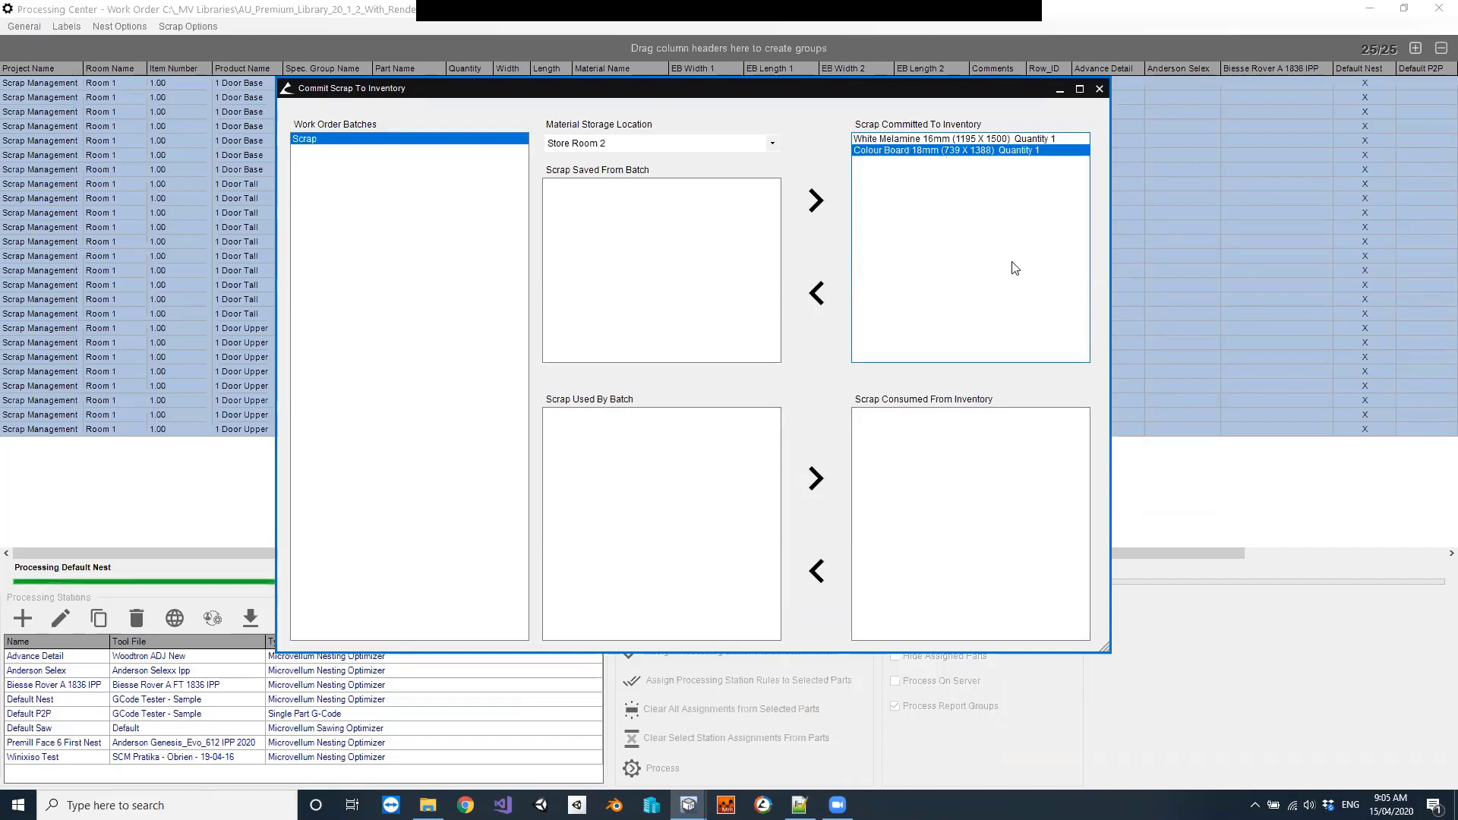
left_click(1099, 90)
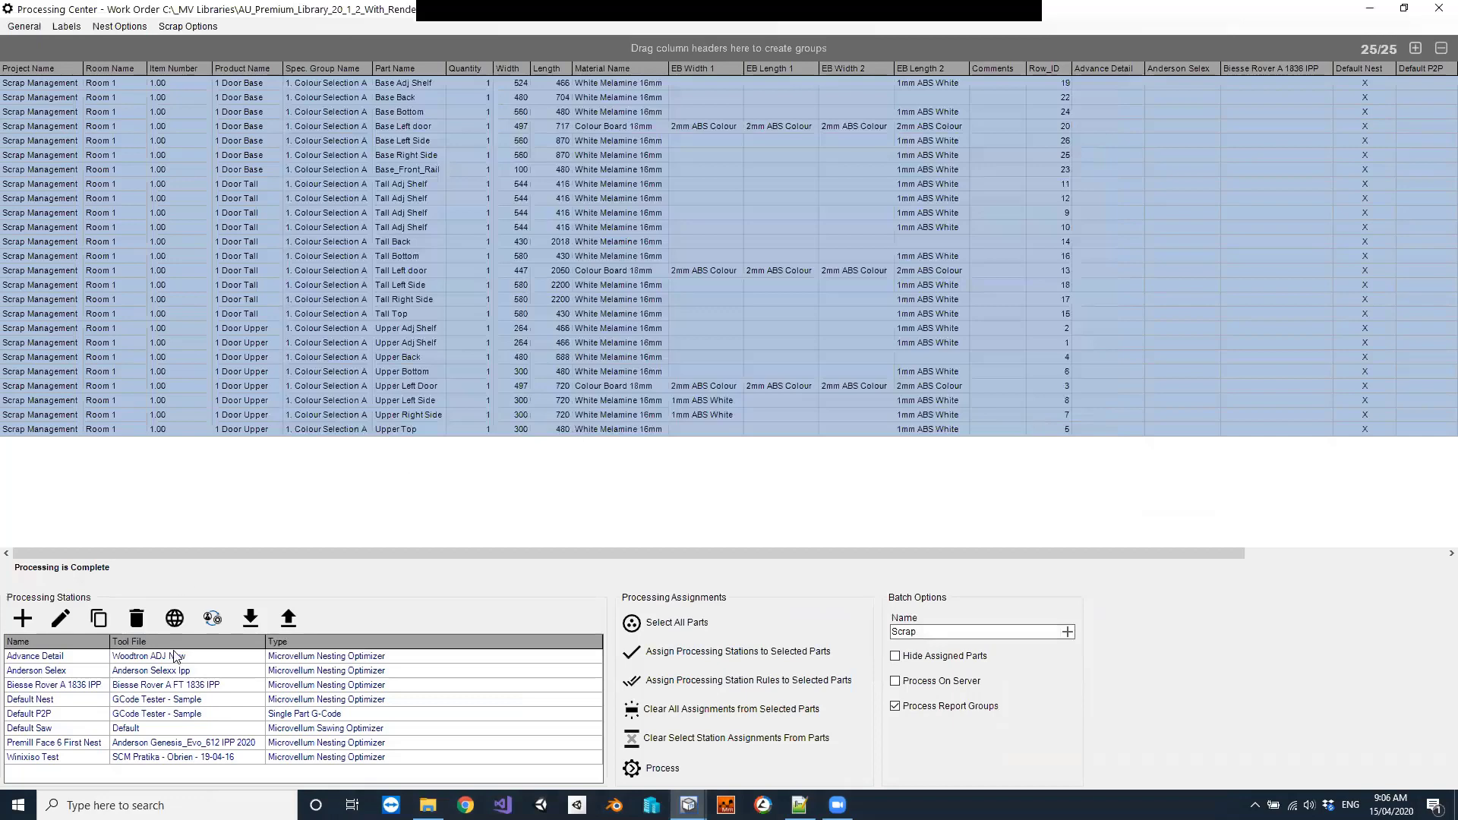
Open the Composite nest drawing from the work order's Scrap batch folder
left_click(105, 27)
left_click(138, 43)
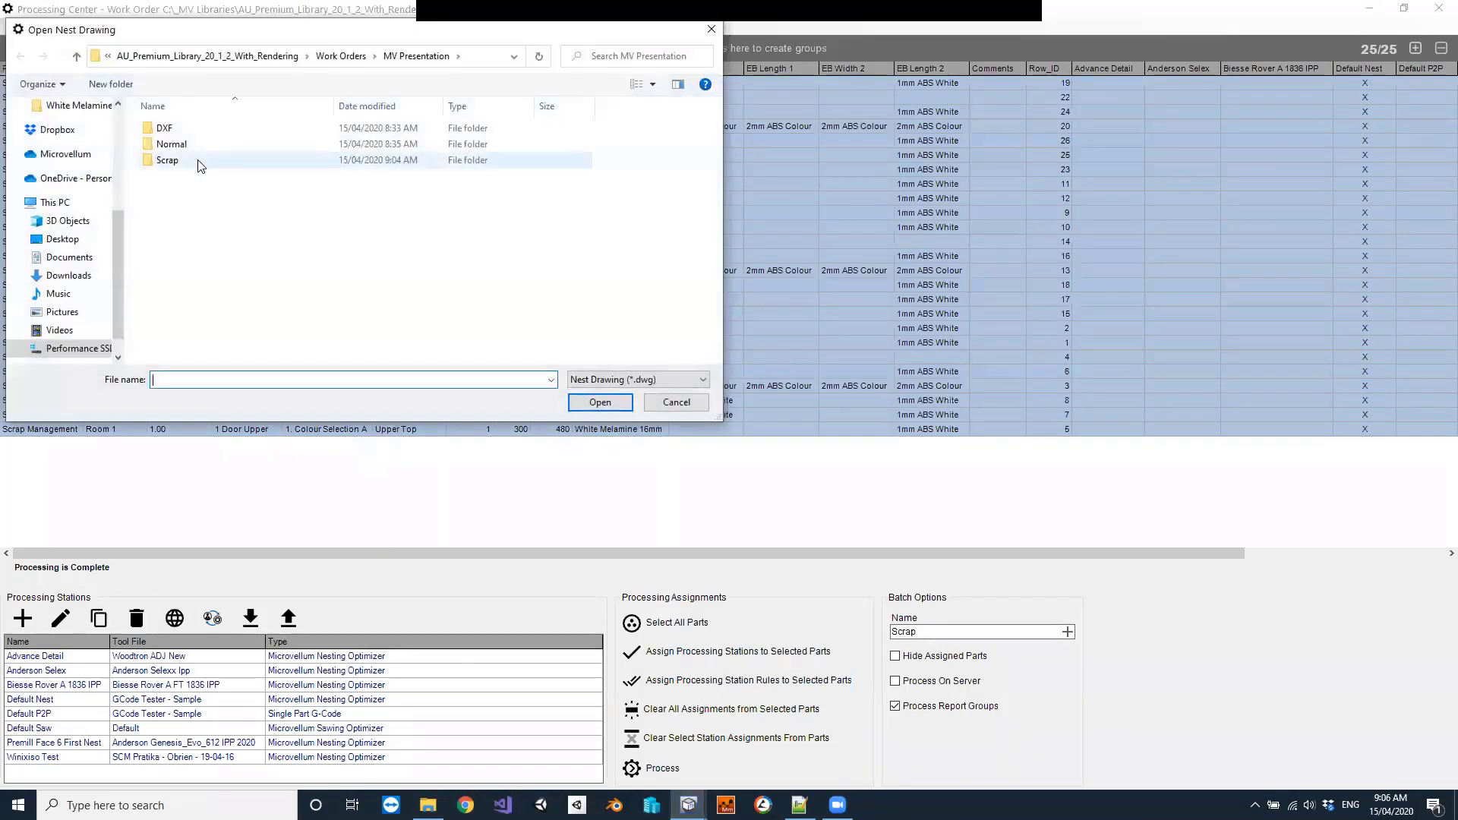
double_click(201, 161)
double_click(204, 128)
left_click(216, 161)
double_click(217, 161)
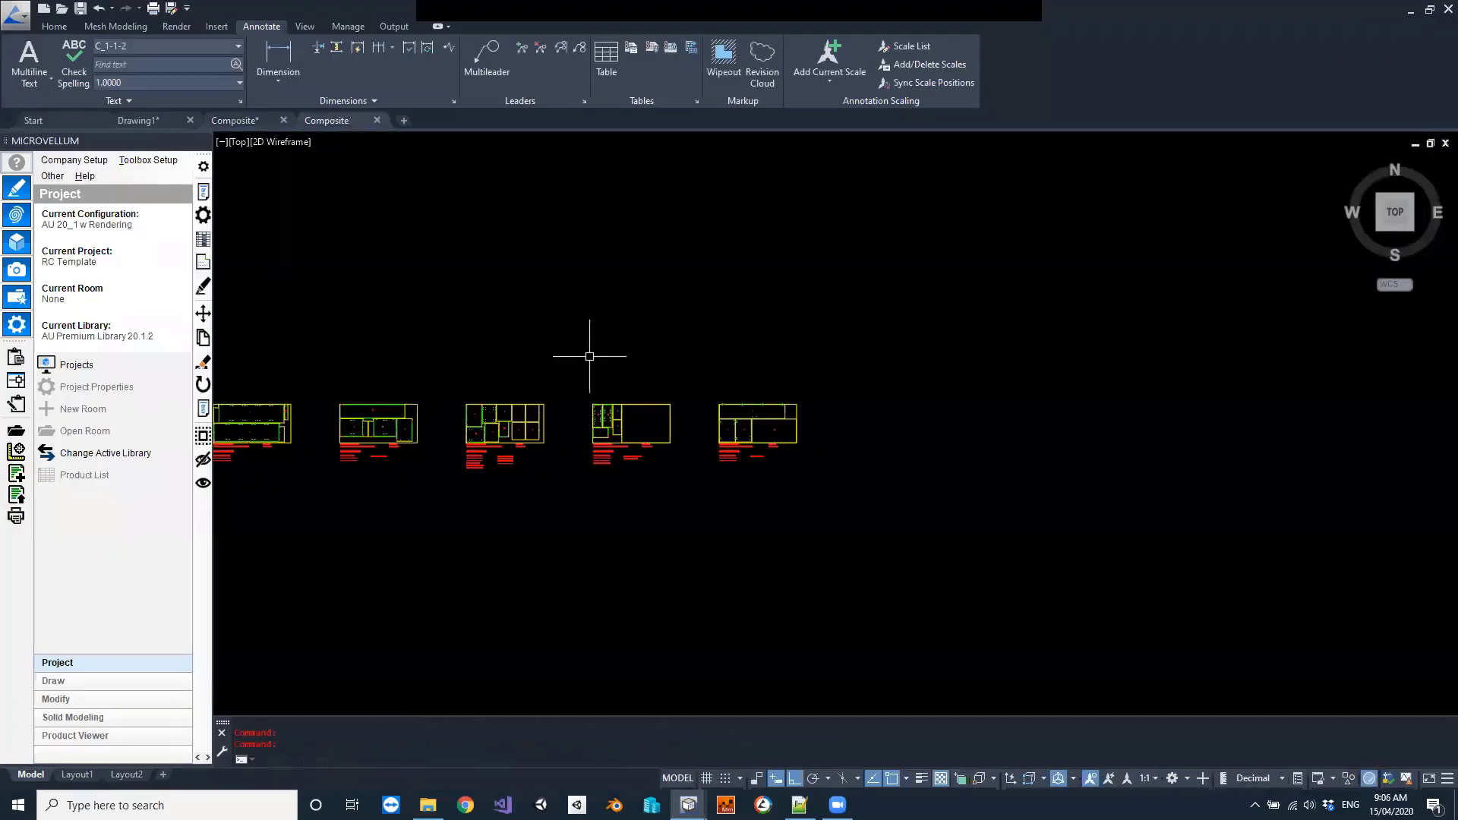
Examine the scrap pieces nested on sheets Scrap1007 and Scrap1009, including their part lists and yields
middle_click_drag(589, 356, 855, 352)
scroll(1055, 411, "up", 4)
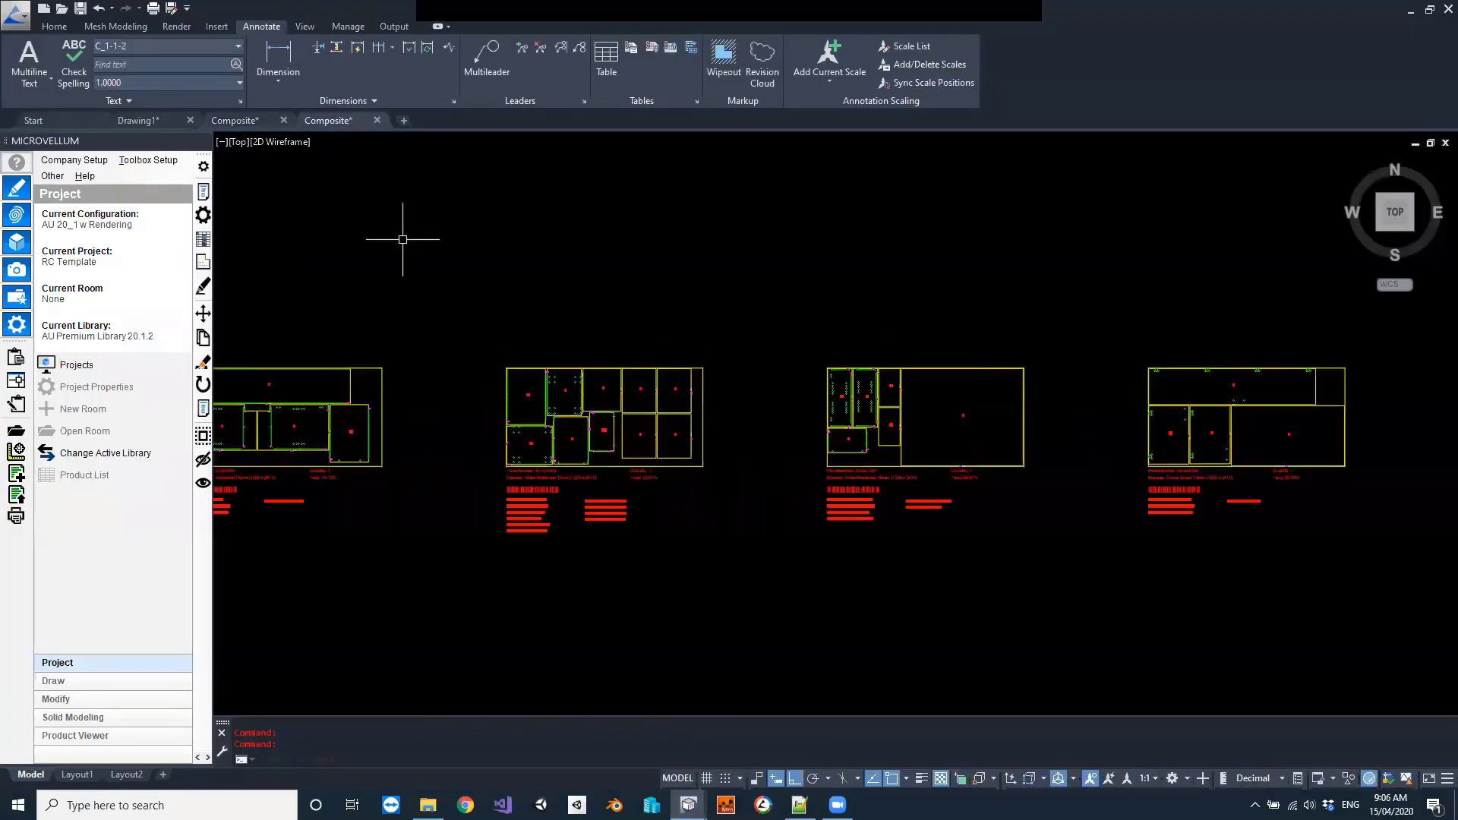
scroll(403, 240, "up", 2)
mouse_move(1061, 494)
middle_mouse_down()
mouse_move(755, 384)
mouse_move(625, 377)
middle_mouse_up()
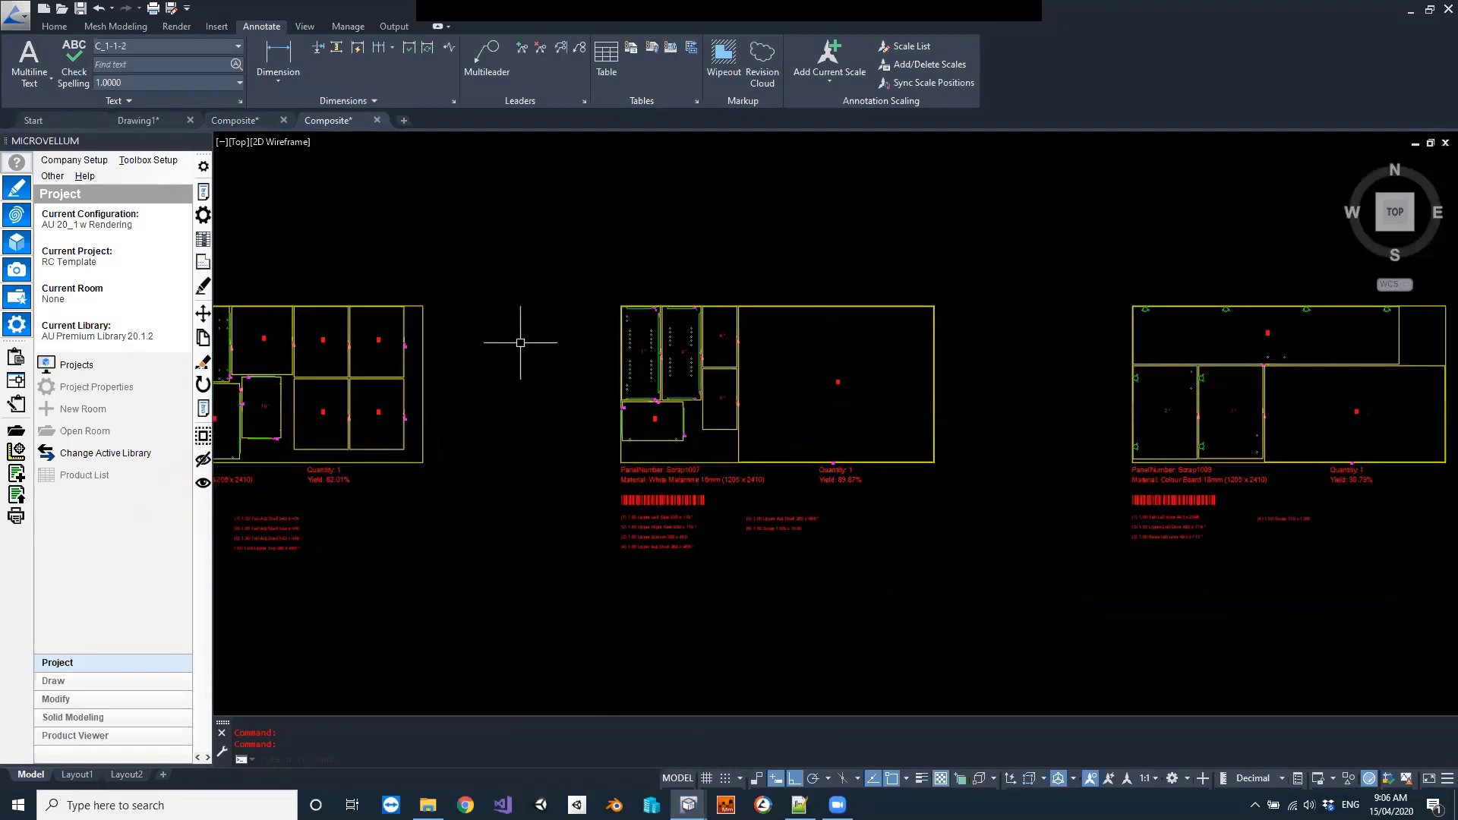
middle_click_drag(1016, 417, 891, 415)
scroll(805, 406, "up", 2)
middle_click_drag(661, 395, 663, 396)
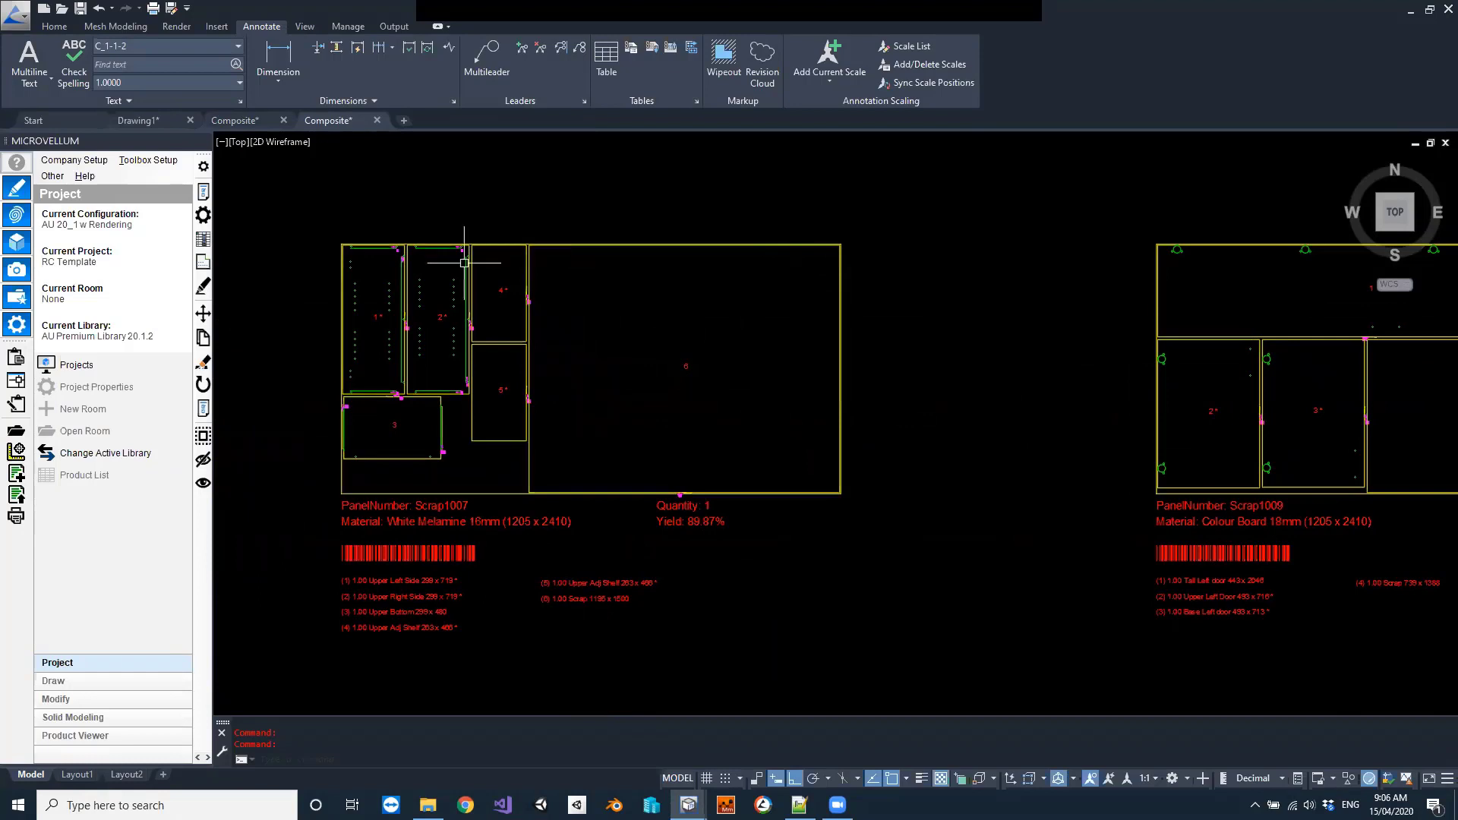
middle_click_drag(1351, 422, 882, 398)
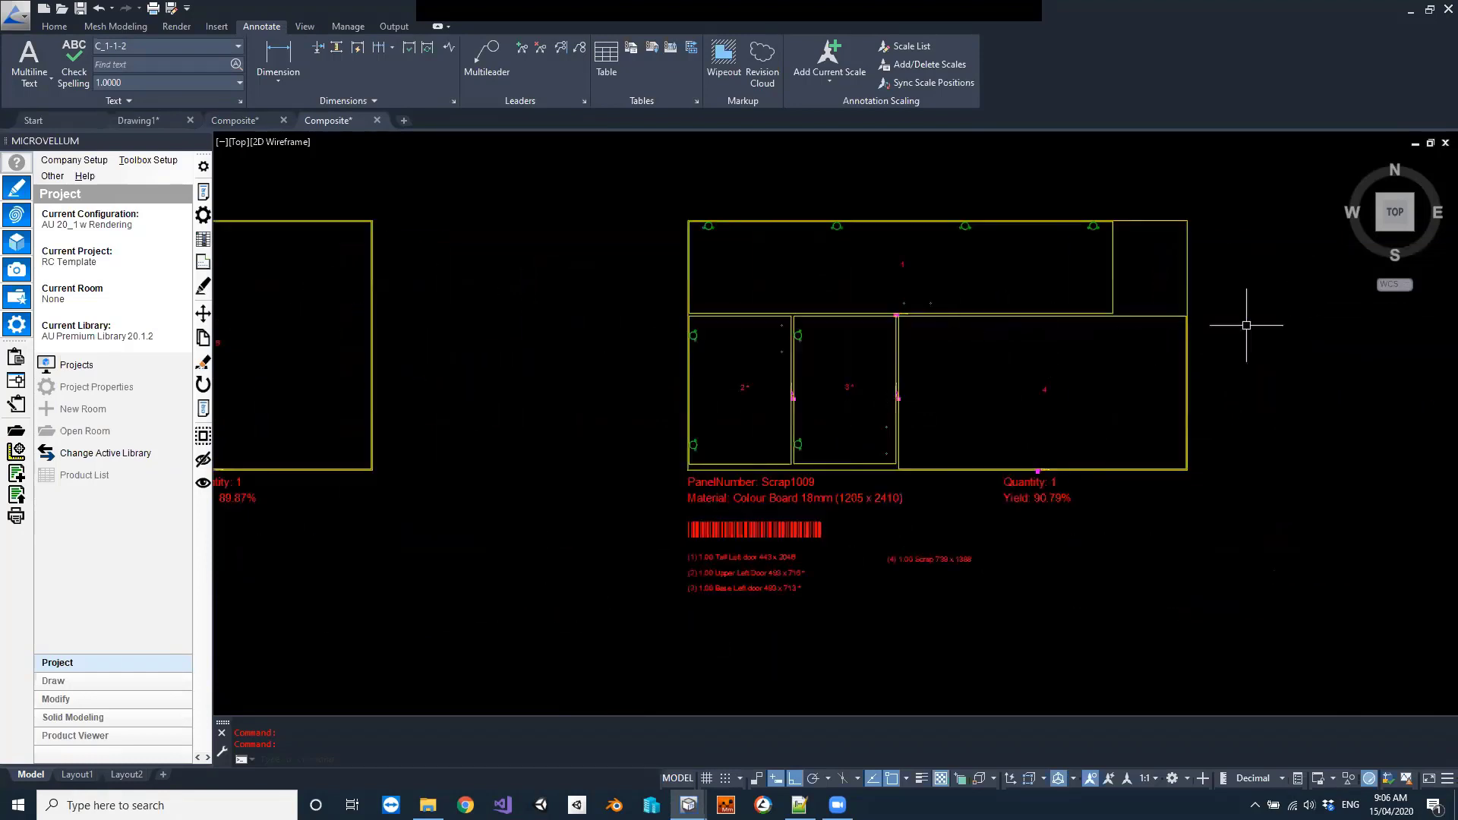
middle_click_drag(421, 610, 982, 608)
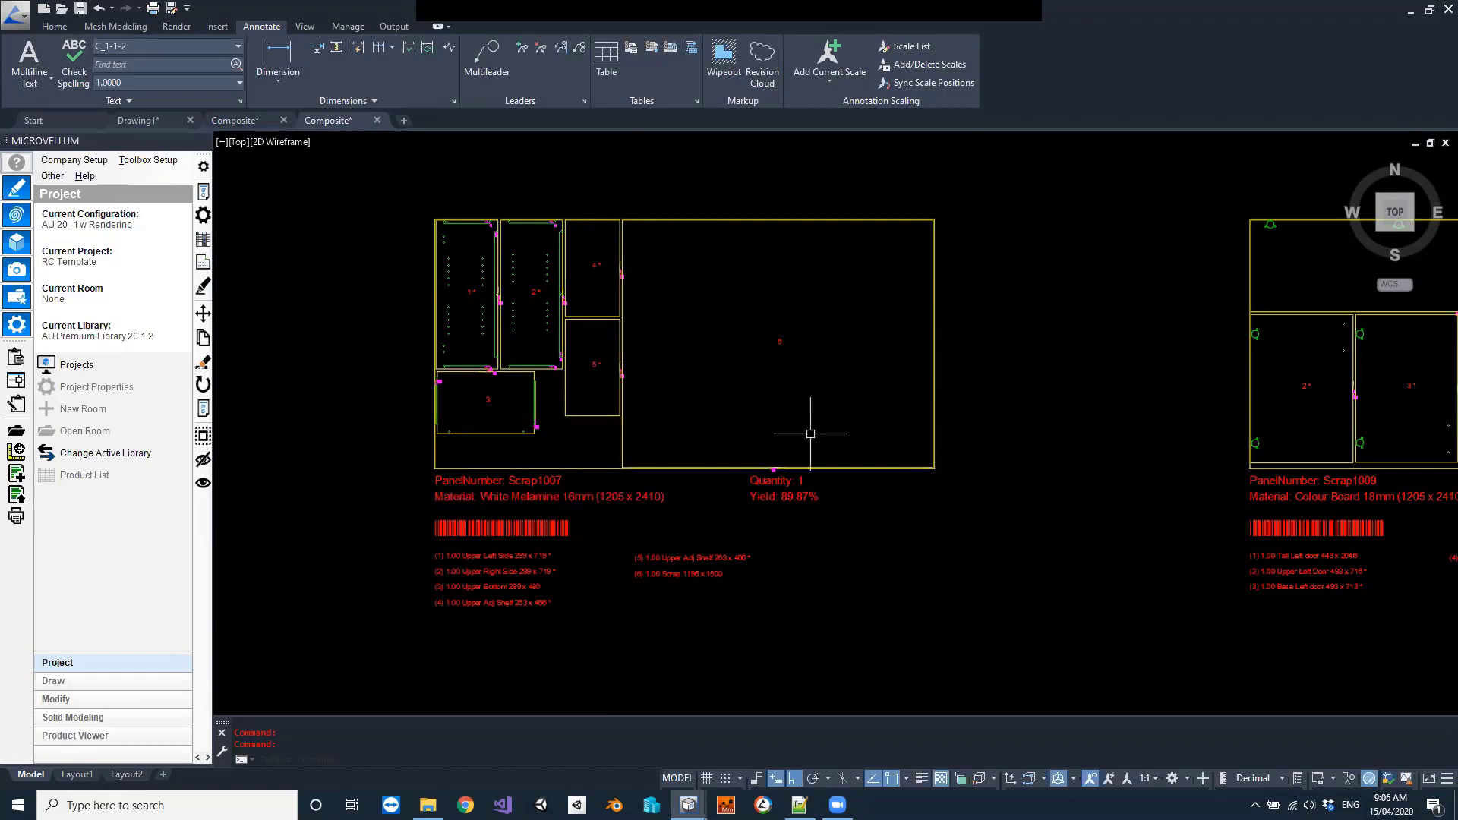
middle_click_drag(1094, 423, 489, 403)
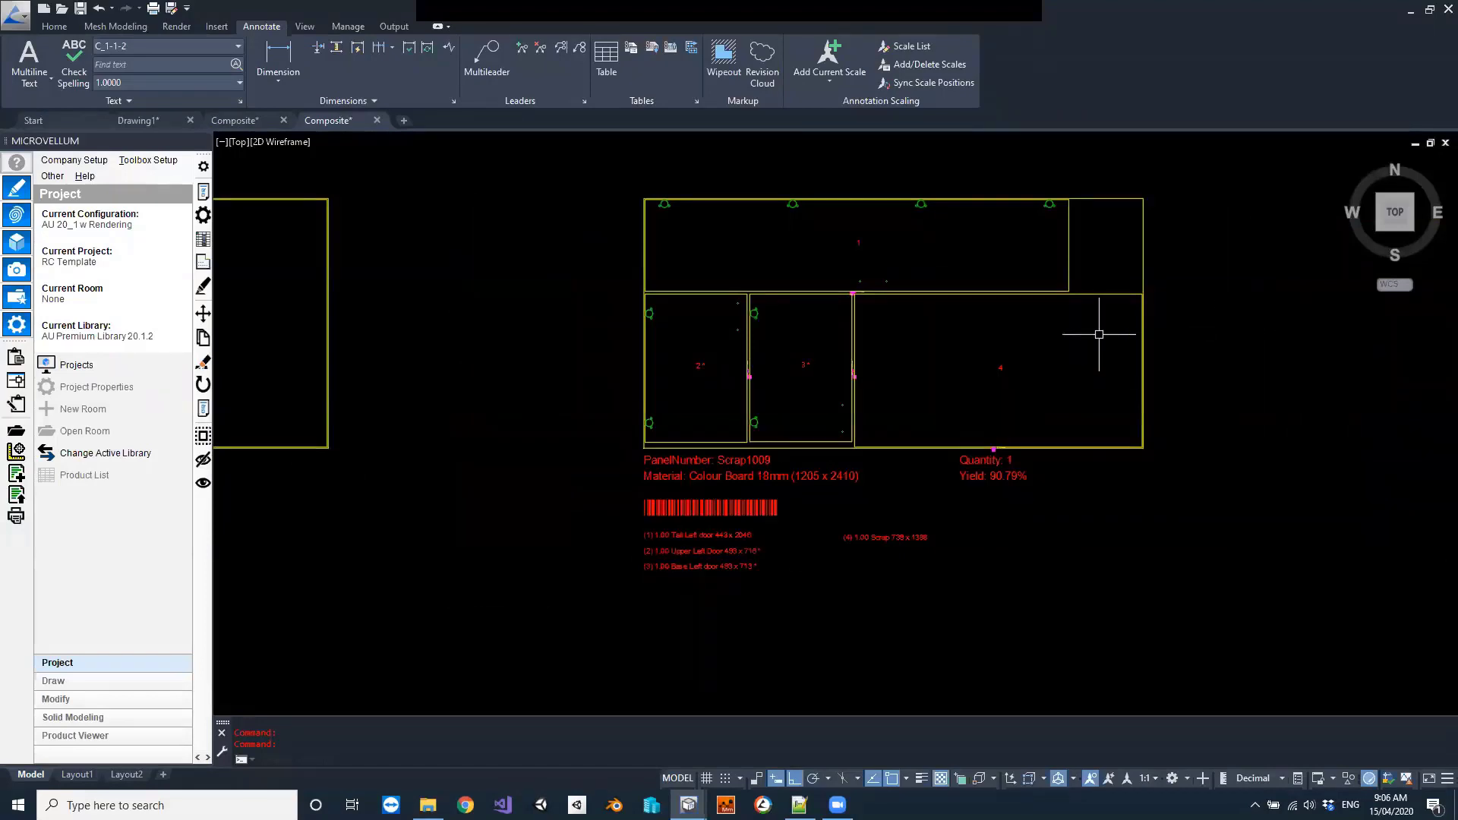
Inspect the sheet sizes of White Melamine 16mm in the library specification group's sheet stock, leaving the material unchanged
left_click(169, 161)
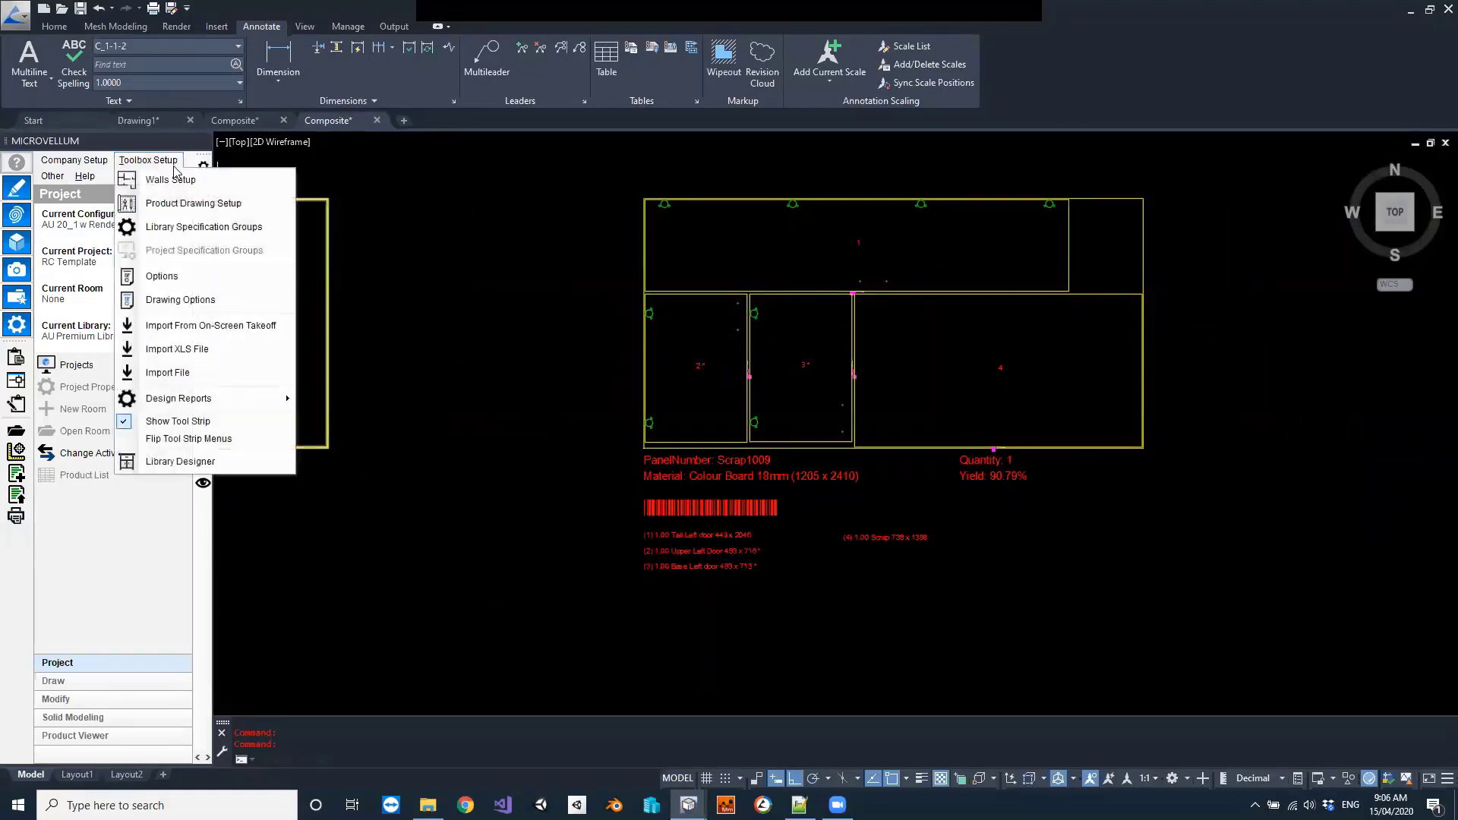
left_click(199, 226)
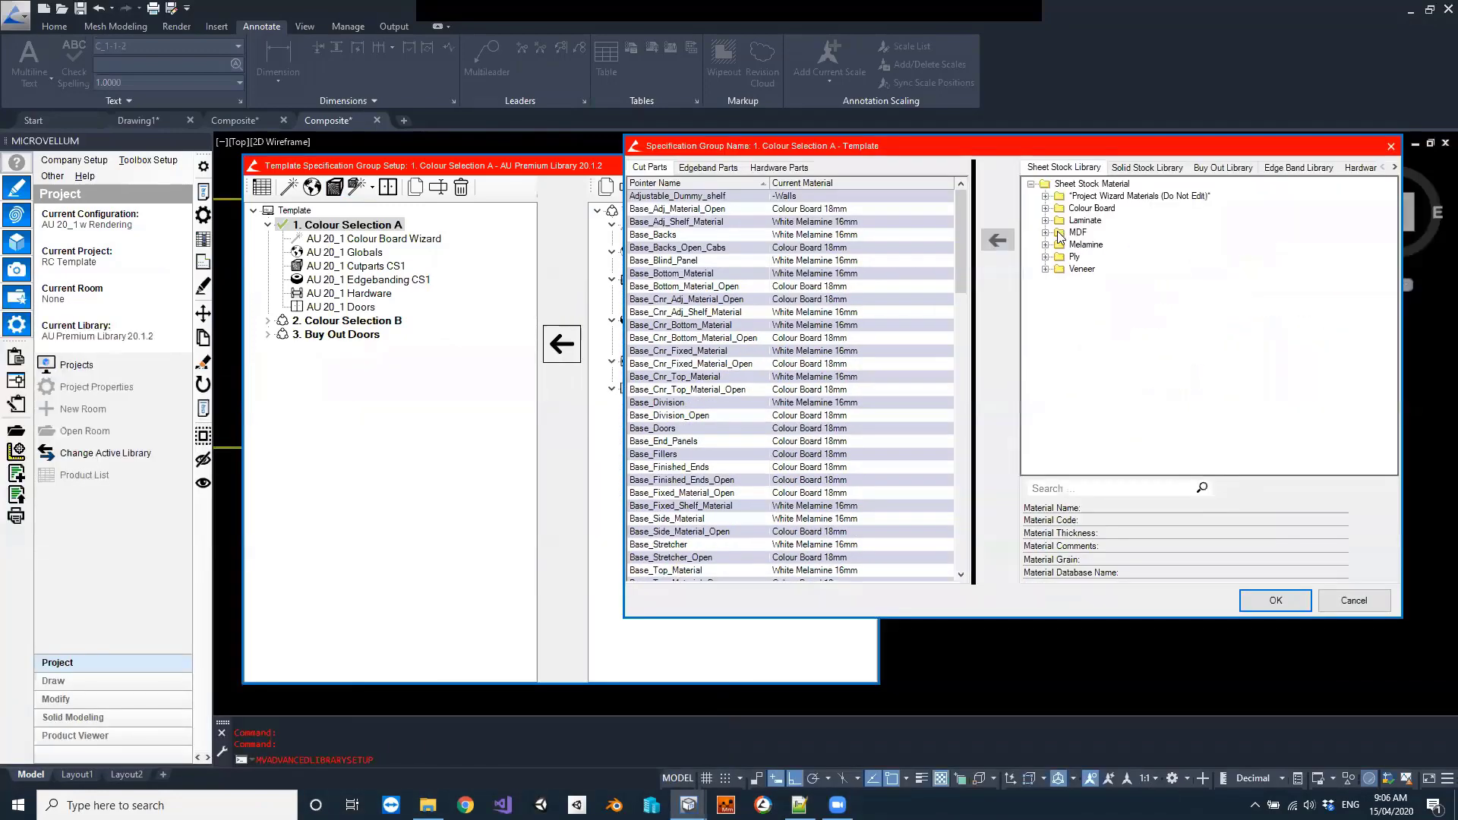
left_click(1045, 244)
left_click(1122, 281)
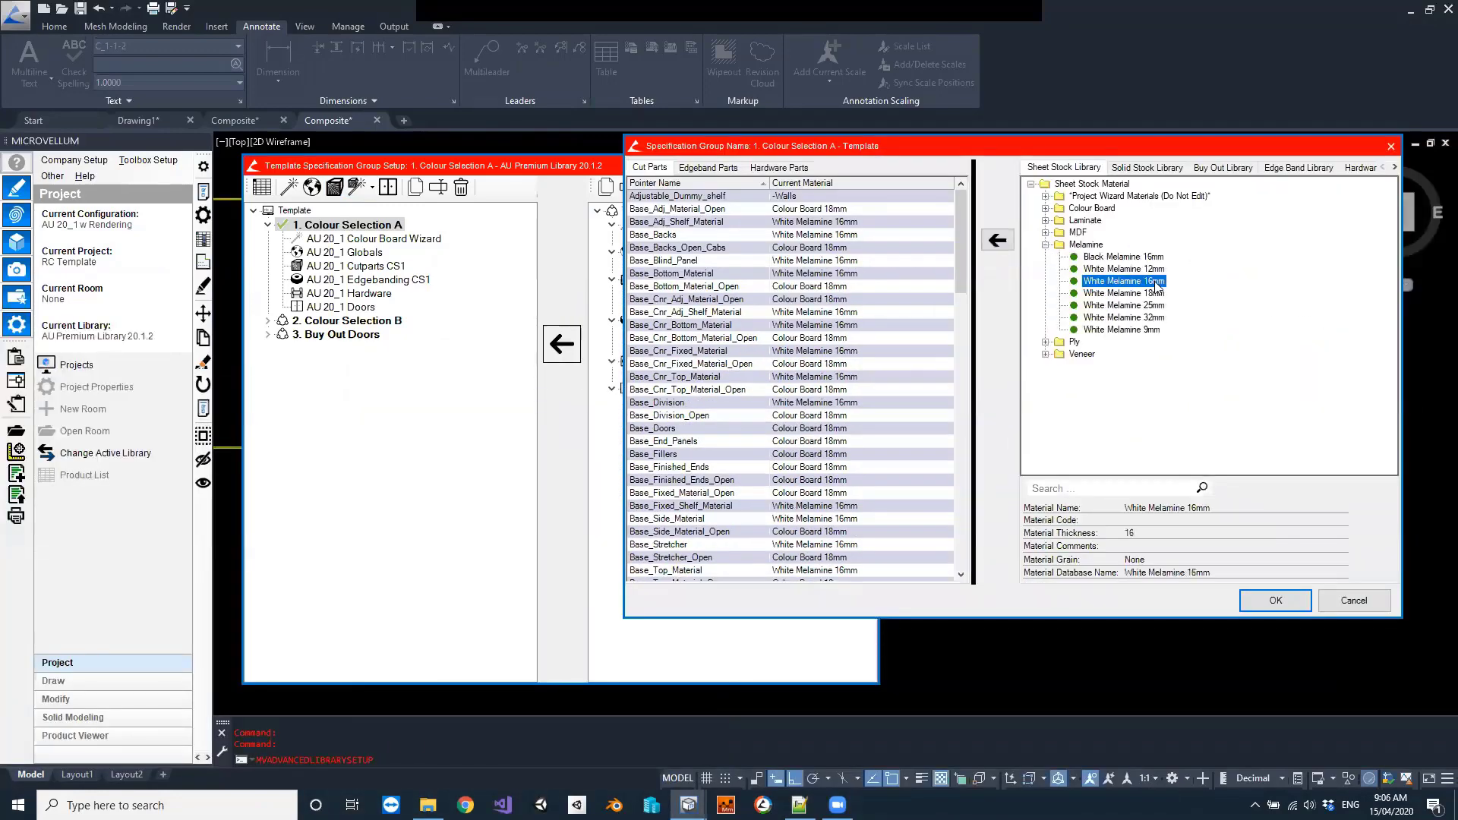
right_click(1155, 281)
left_click(1242, 410)
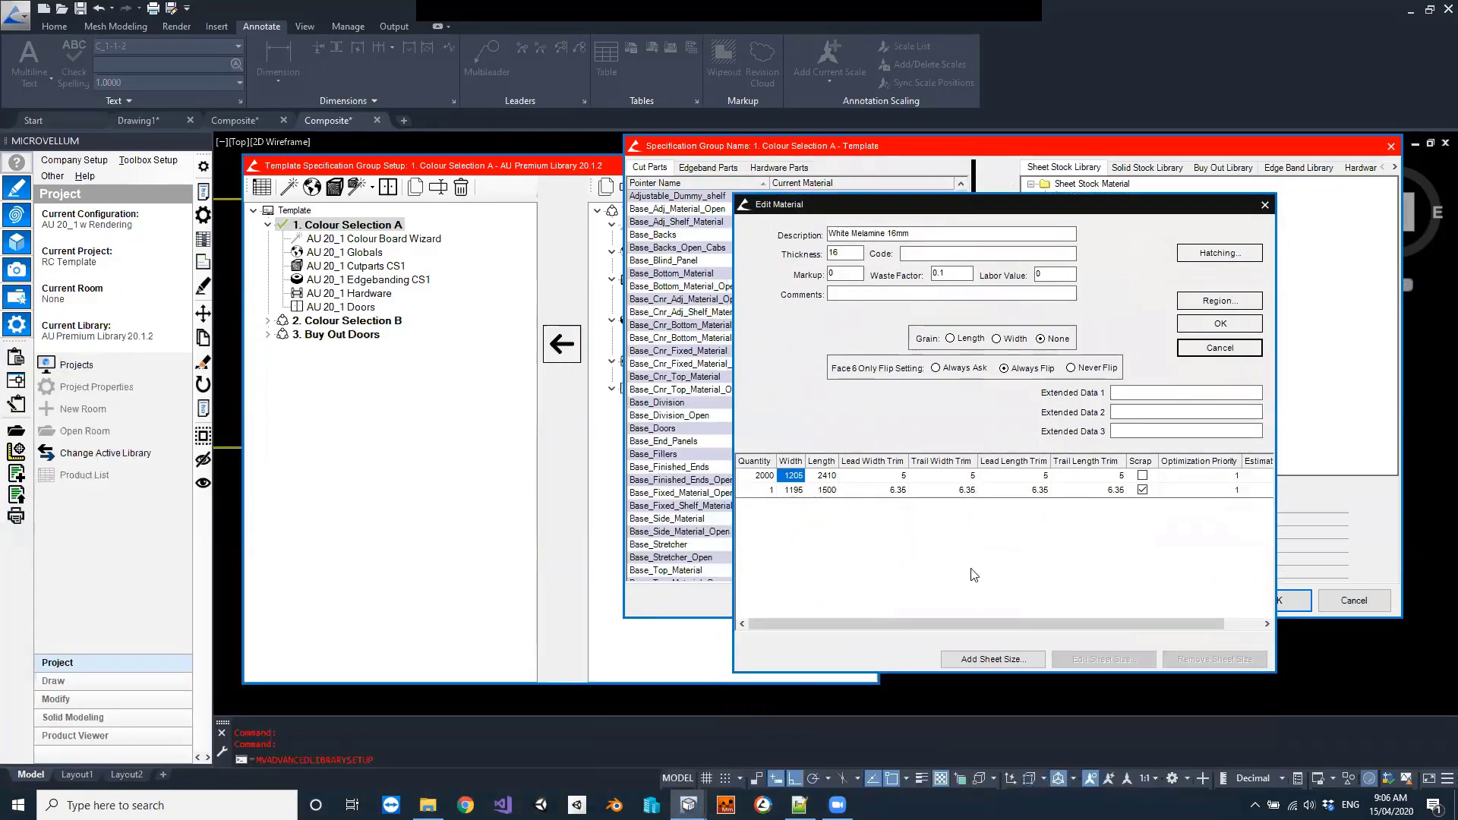
left_click(1265, 204)
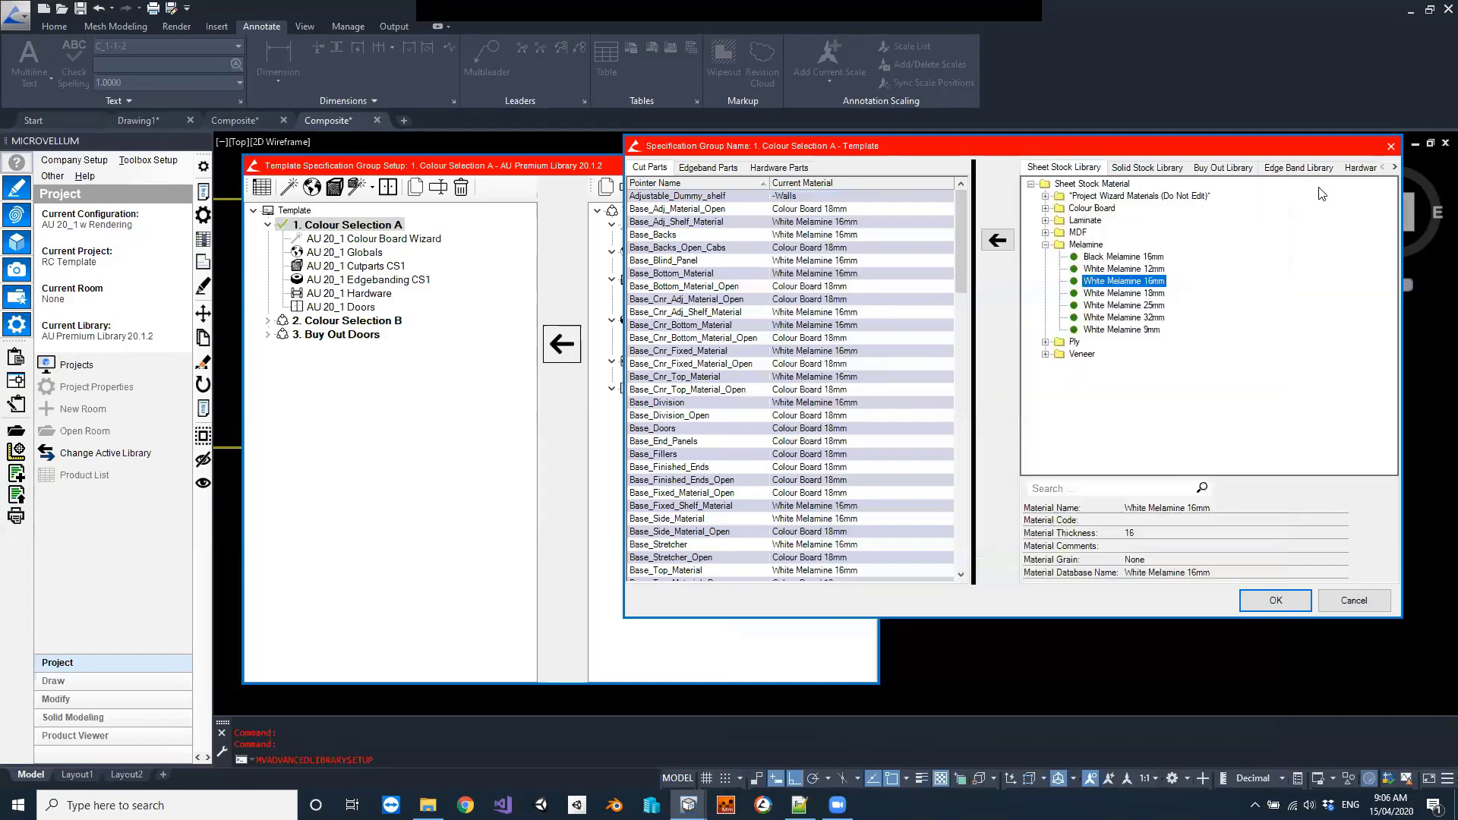
Close the specification group windows without changes and return to sheets Scrap1007 and Scrap1009 in the nest drawing
left_click(1391, 146)
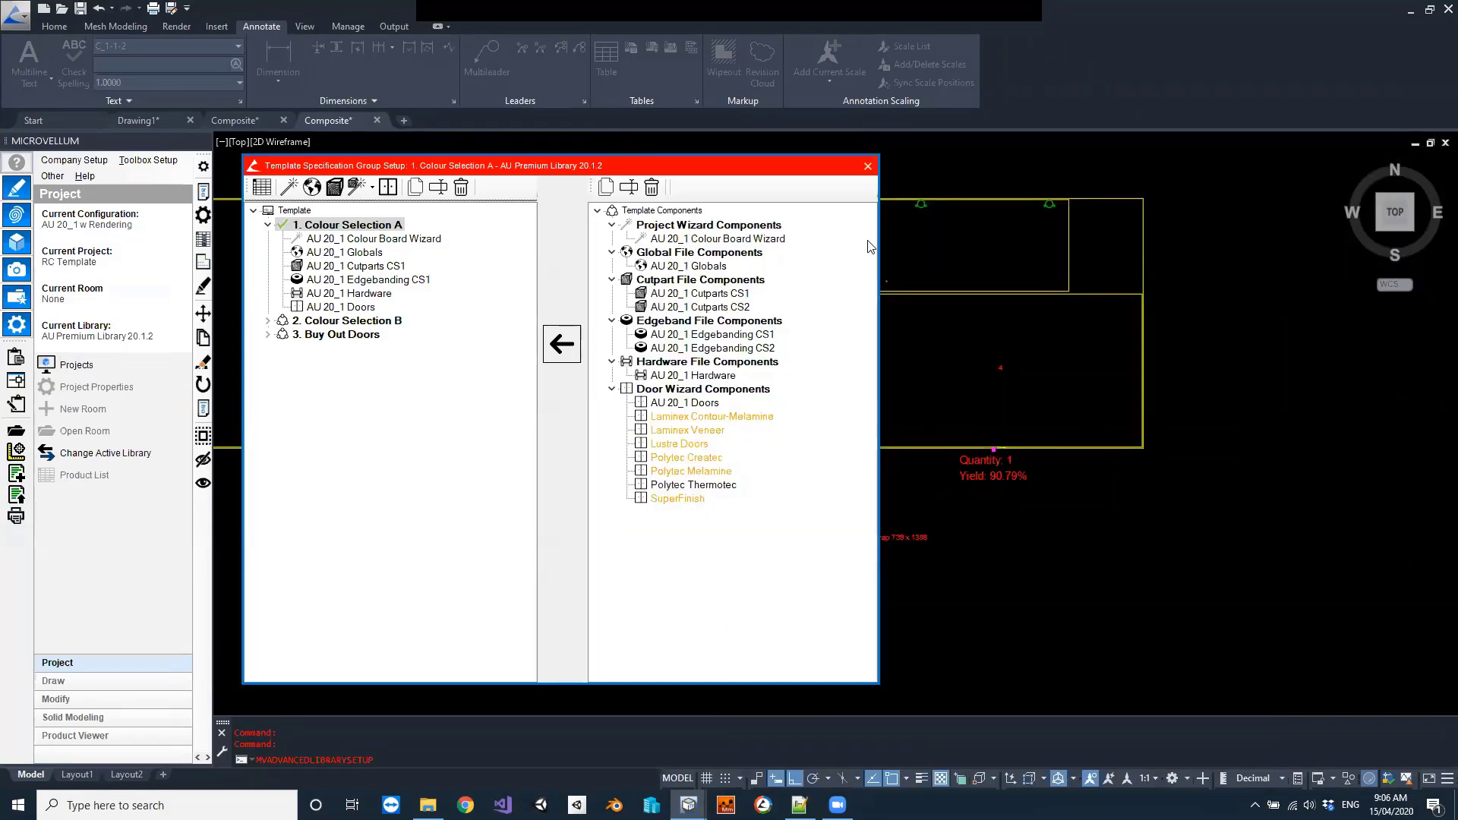
left_click(868, 166)
middle_click_drag(482, 387, 758, 400)
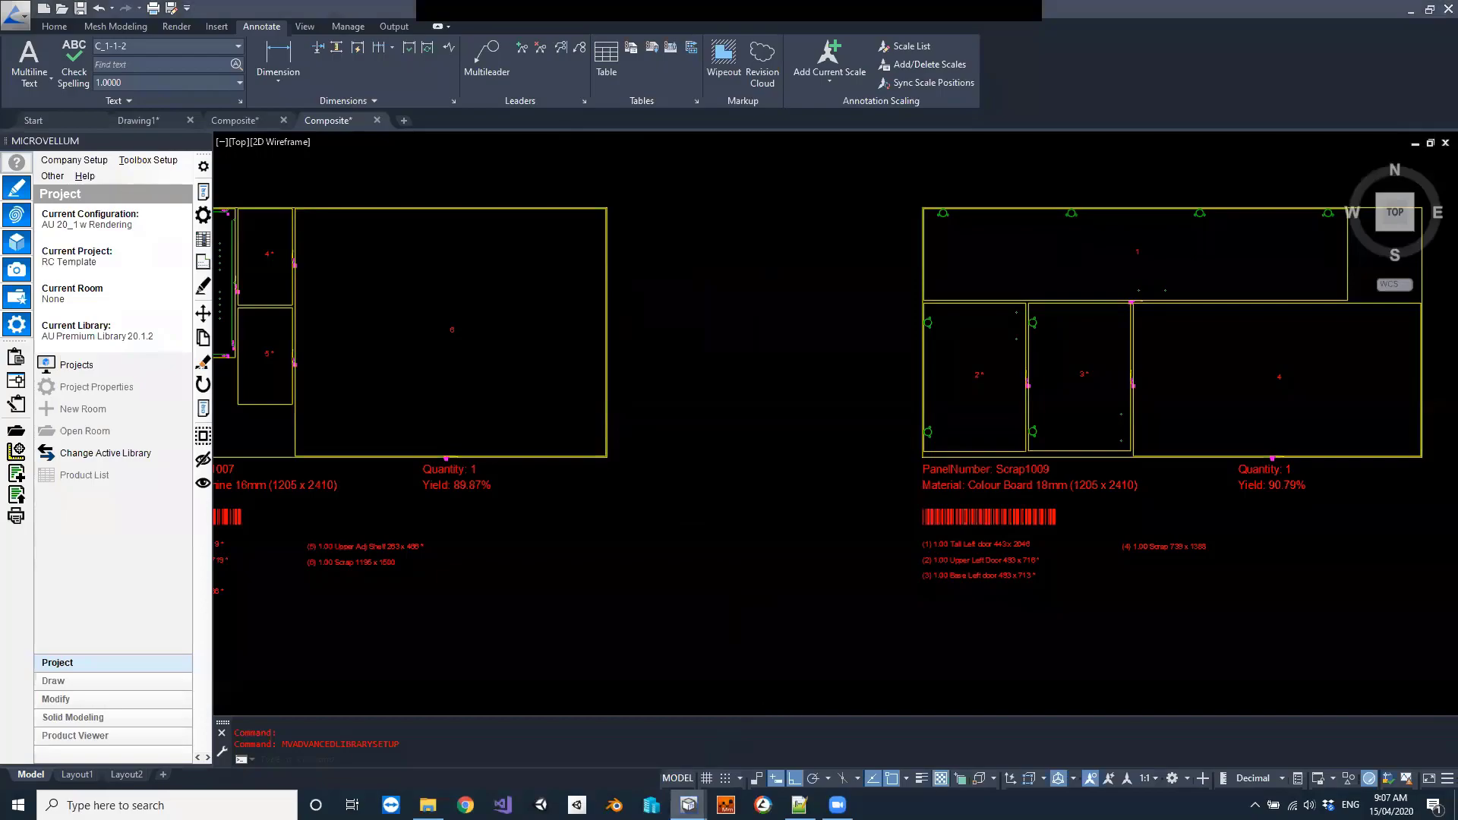
Switch to the Processing Center, open the Default Nest processing station for editing, and review its scrap settings
mouse_move(688, 804)
left_click(459, 761)
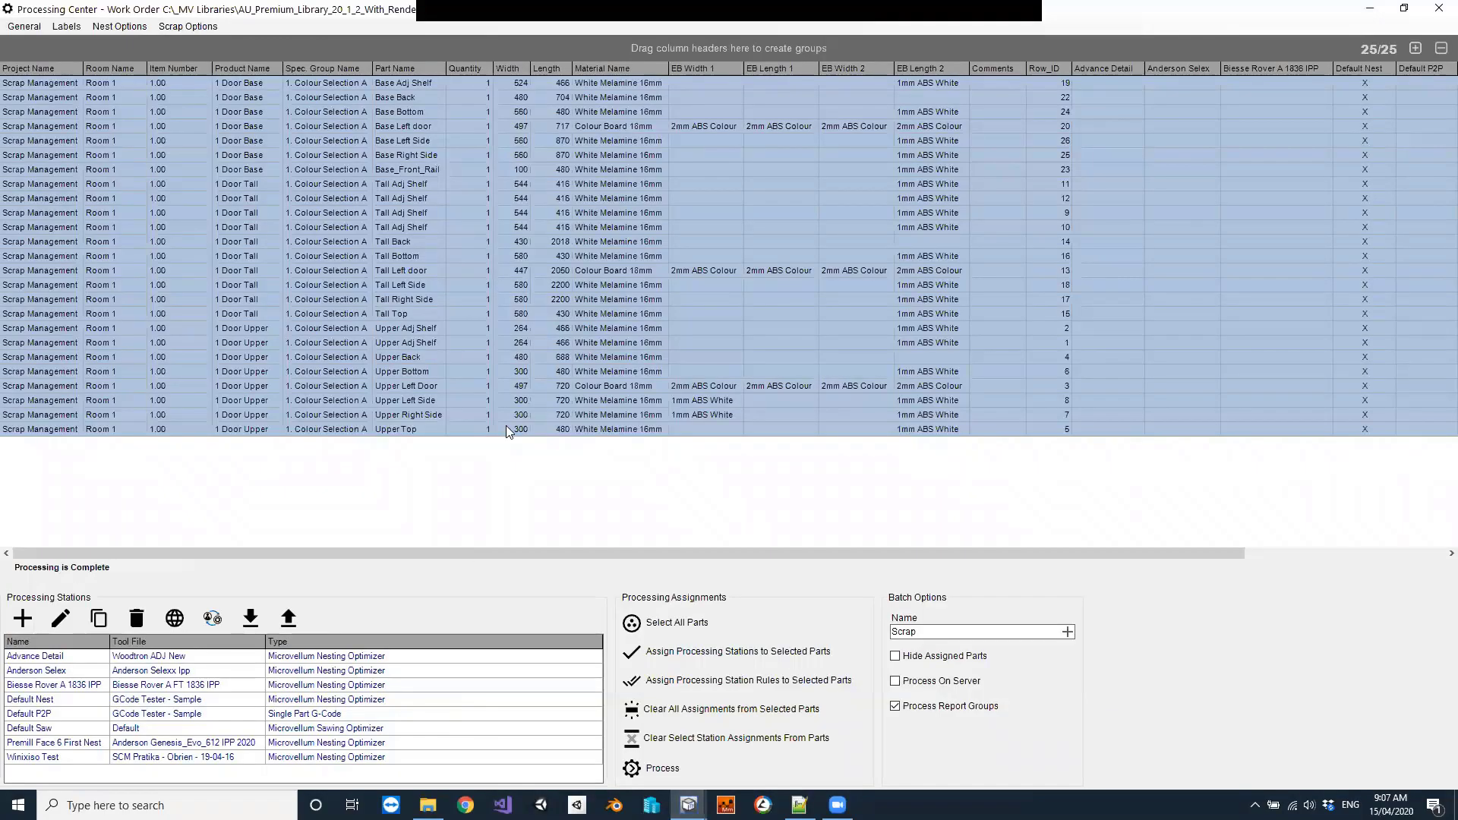
left_click(66, 703)
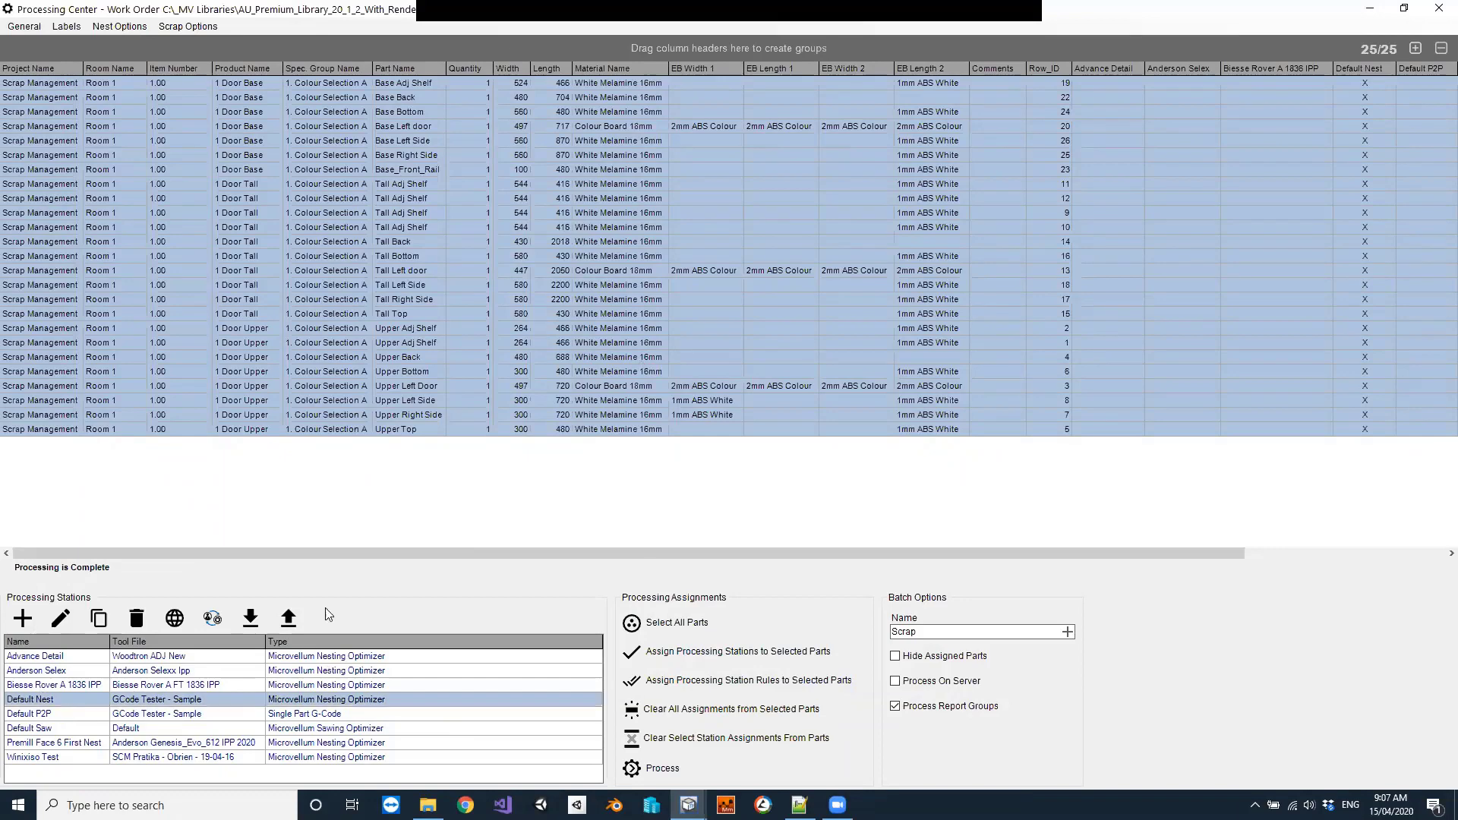
left_click(67, 619)
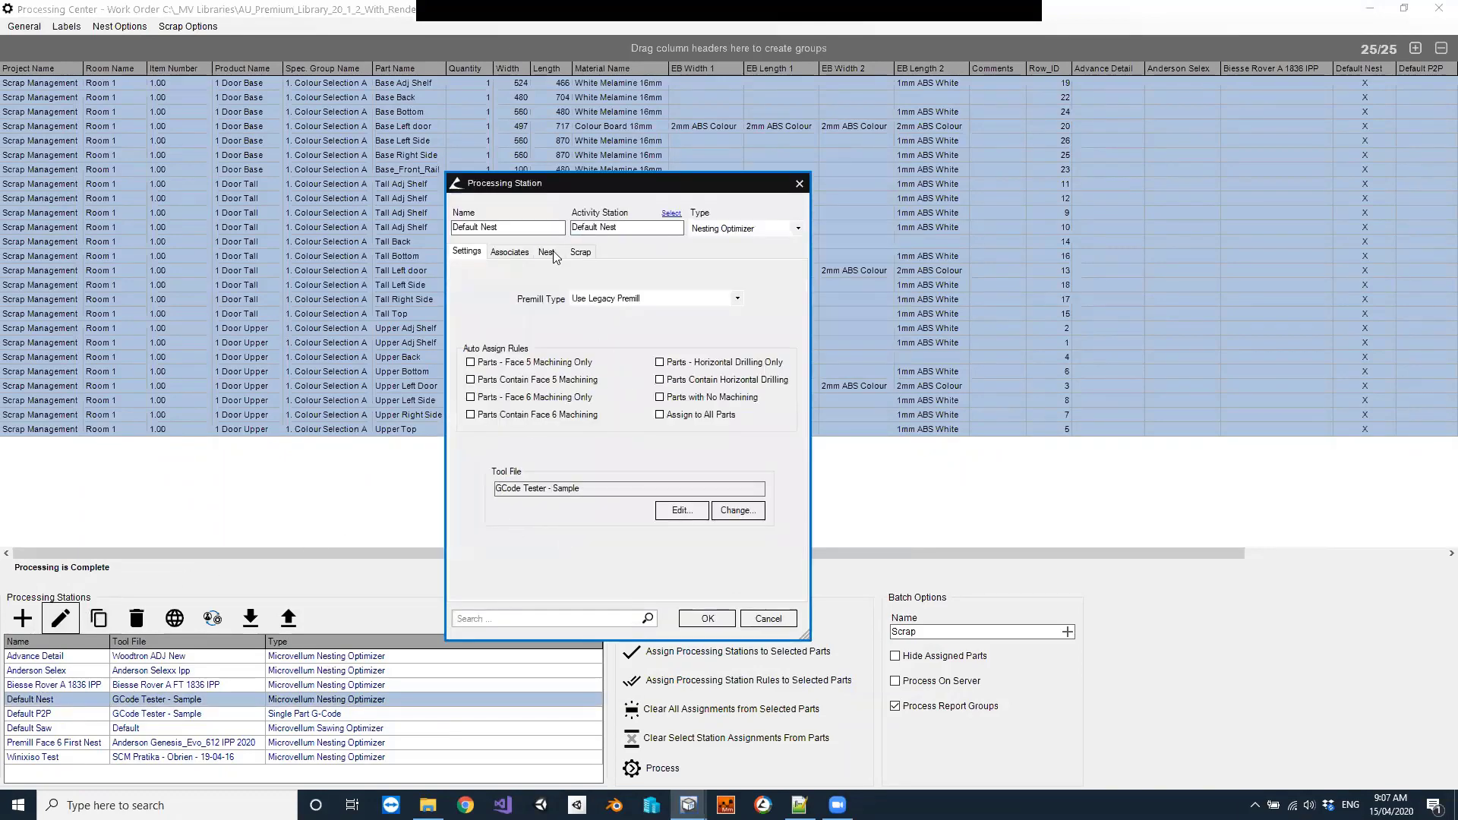
left_click(547, 252)
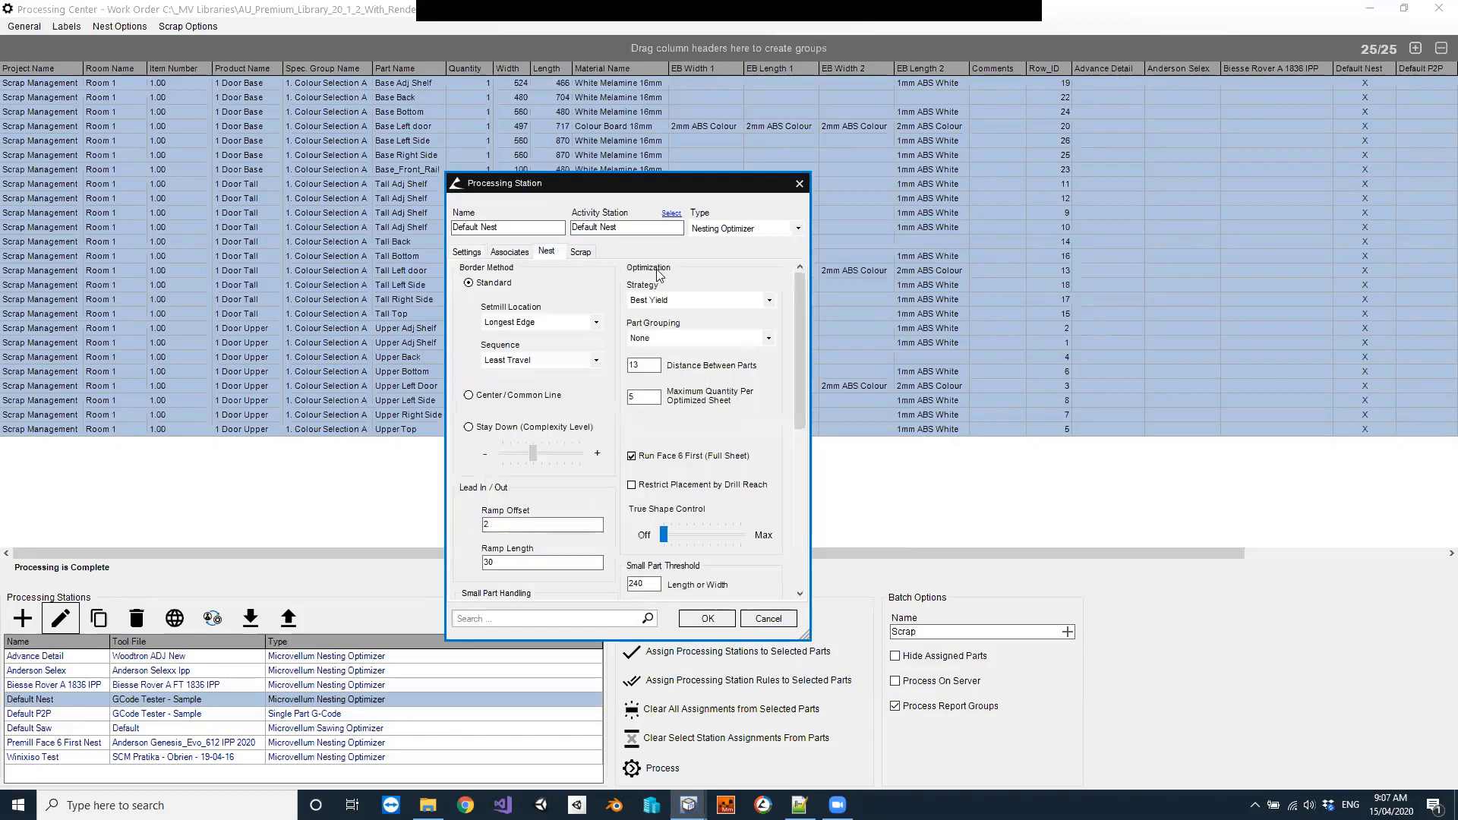
left_click(581, 252)
left_click_drag(802, 286, 803, 379)
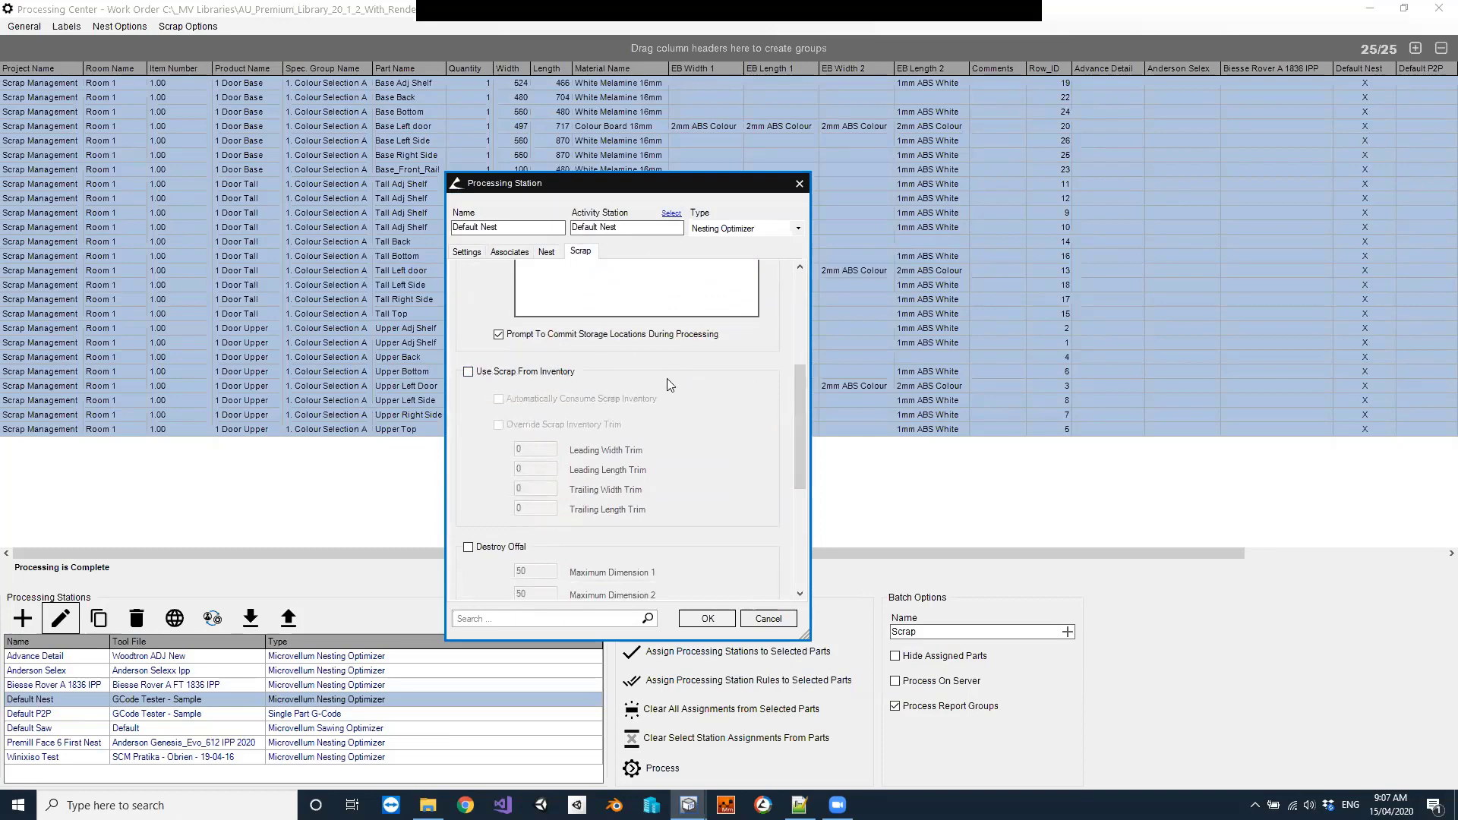
left_click_drag(797, 426, 802, 304)
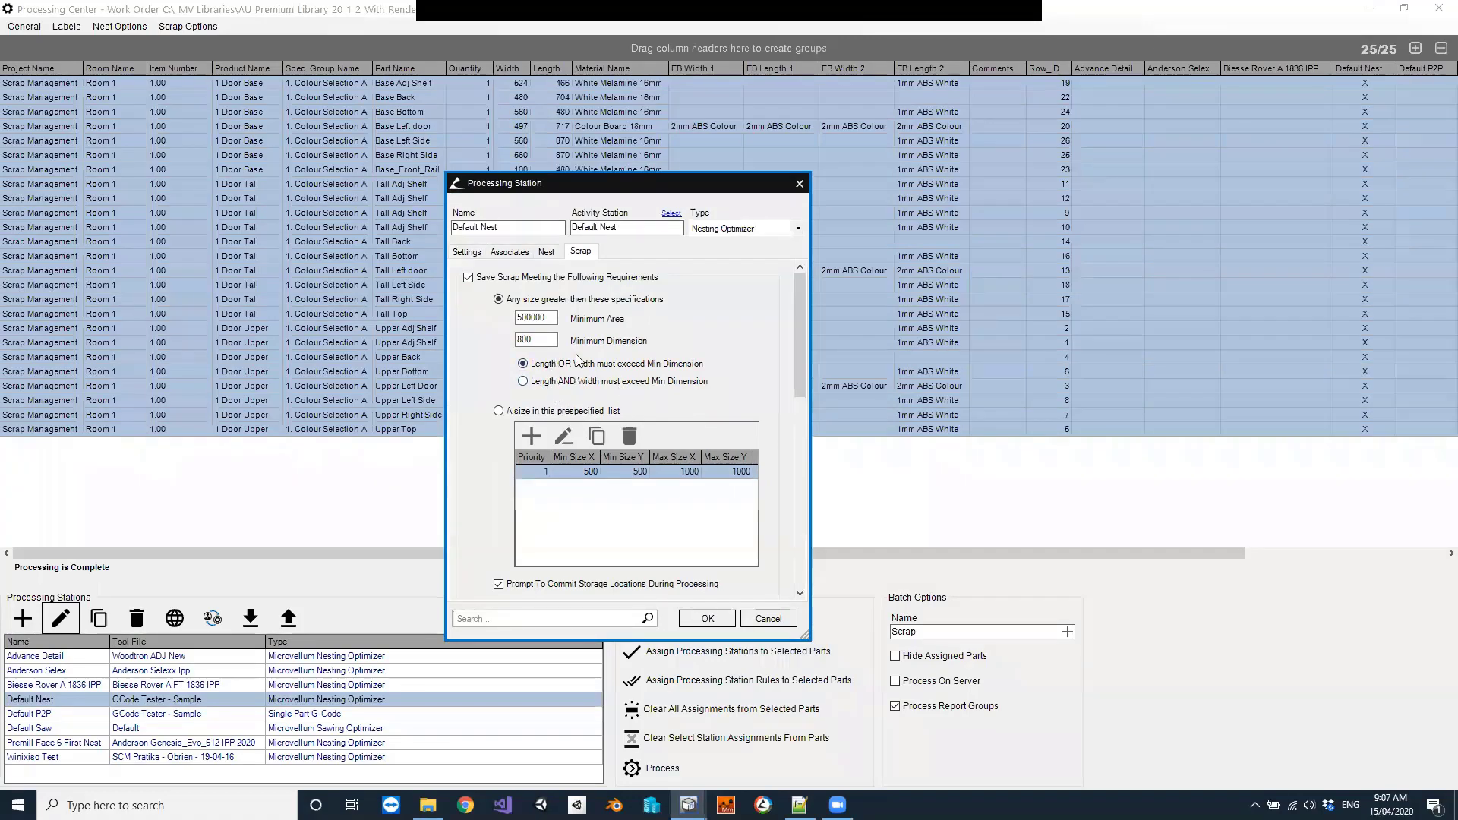
Require both length AND width to exceed the minimum dimension when the Default Nest station saves scrap
double_click(554, 318)
key("Tab")
left_click(558, 384)
double_click(531, 341)
key("shift+Tab")
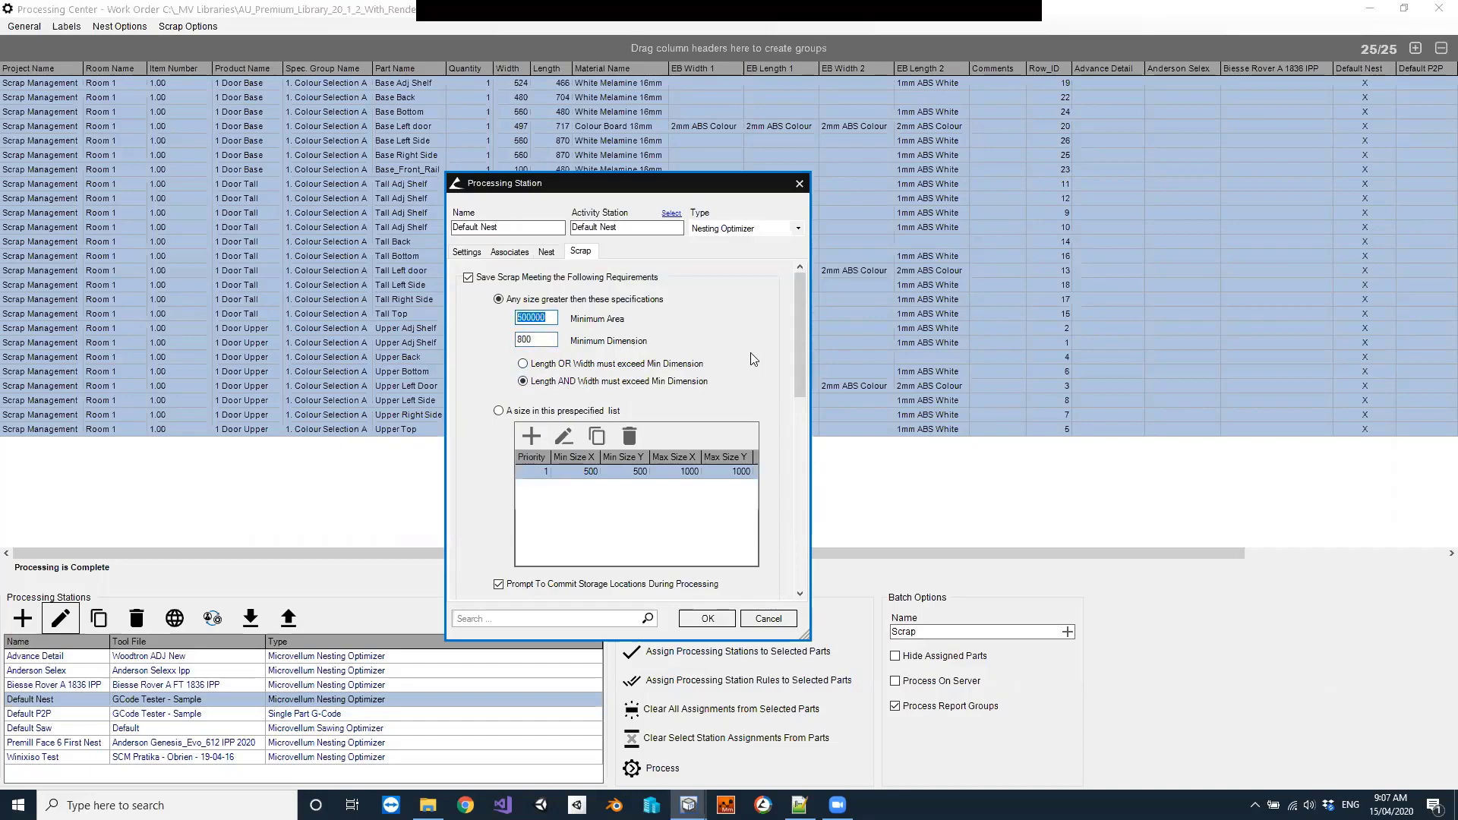
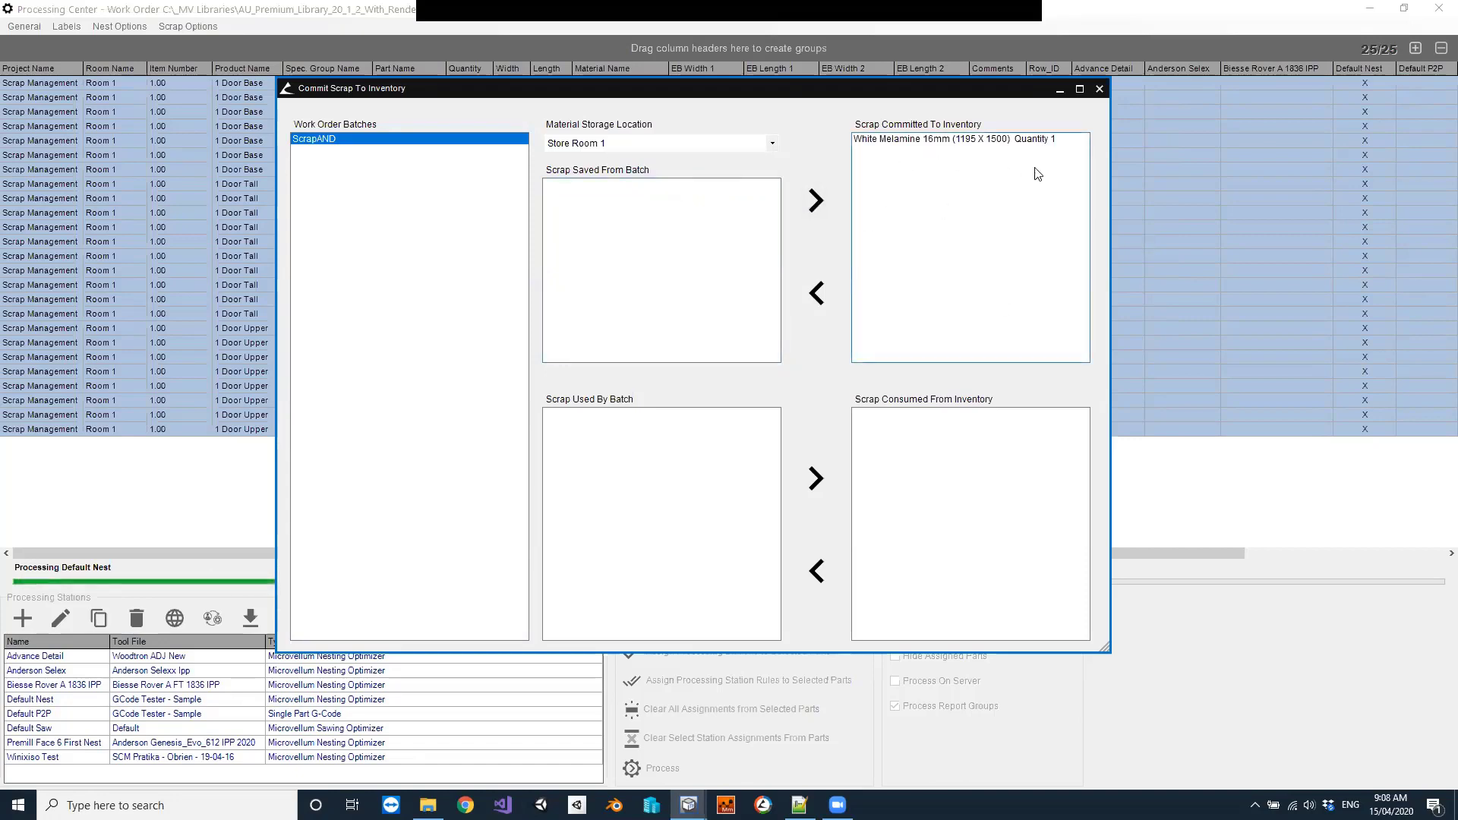
Close the scrap commitment window and open the Composite nest drawing from the ScrapAND batch's Default Nest folder
left_click(1099, 89)
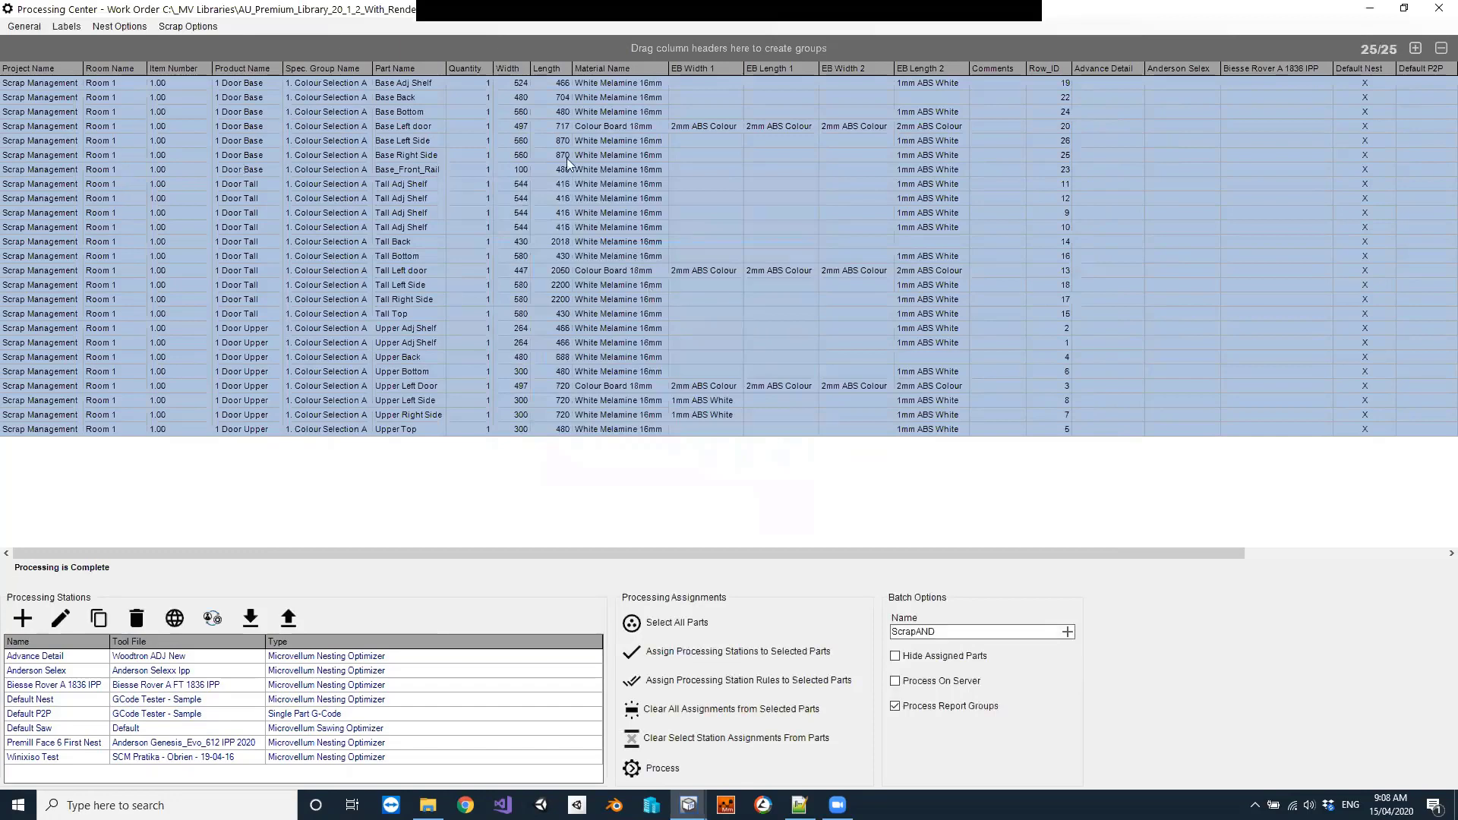
left_click(122, 28)
left_click(158, 48)
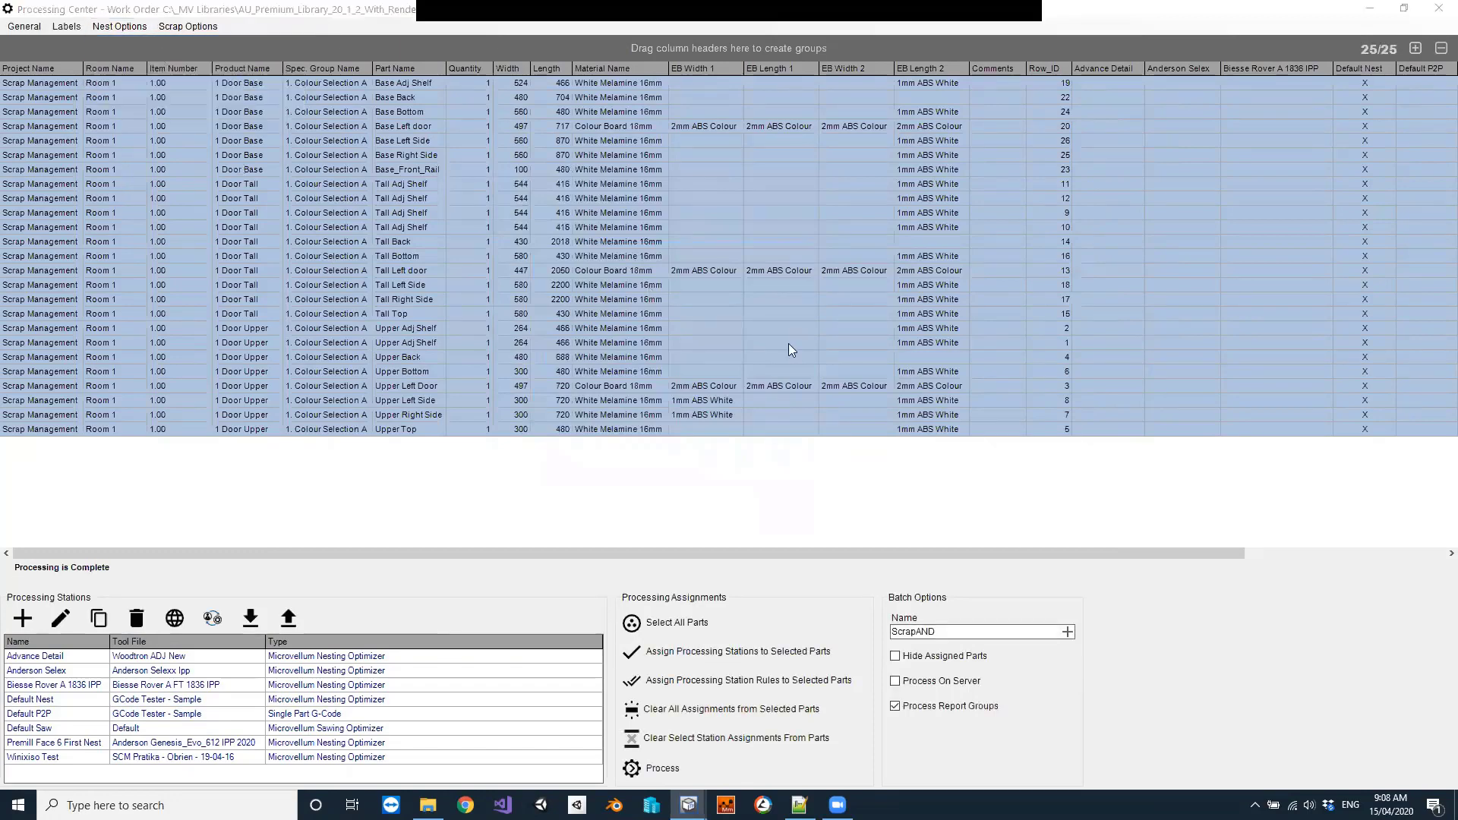
double_click(231, 179)
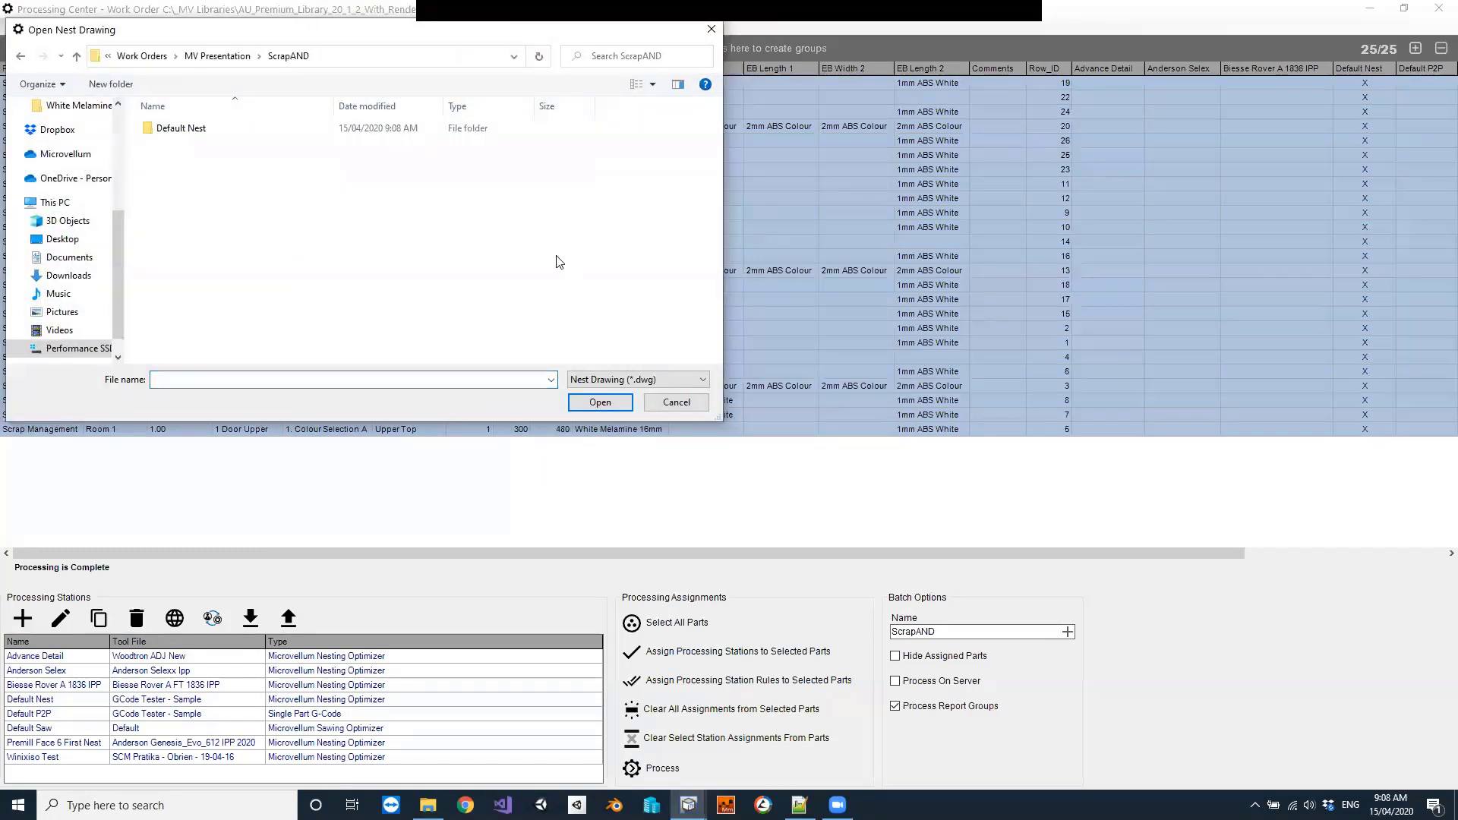
double_click(168, 129)
double_click(183, 157)
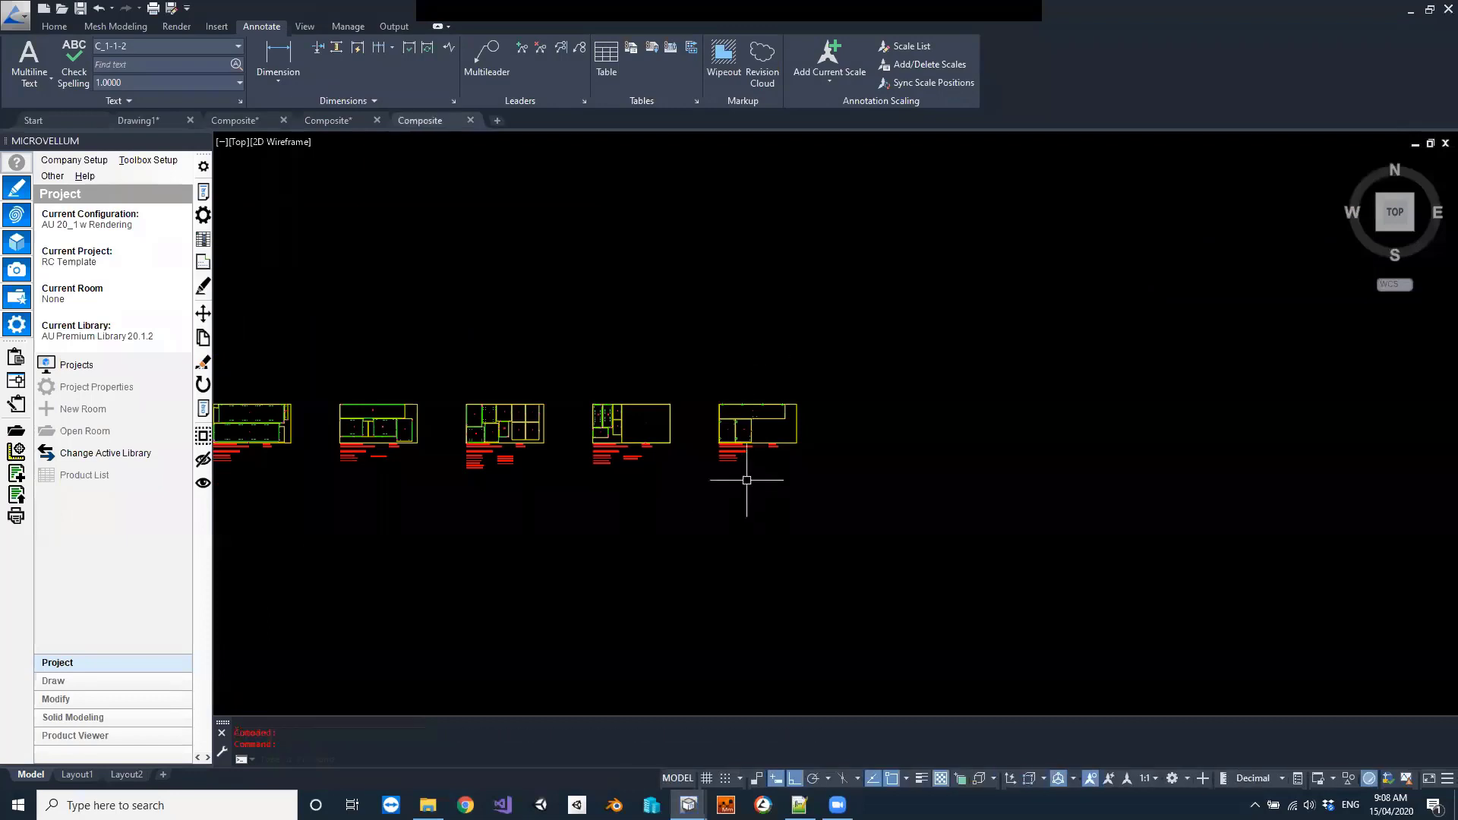
Compare the Colour Board 18mm sheet ScrapAND1009 with sheet Scrap1009 in the earlier Scrap batch drawing
scroll(759, 448, "up", 3)
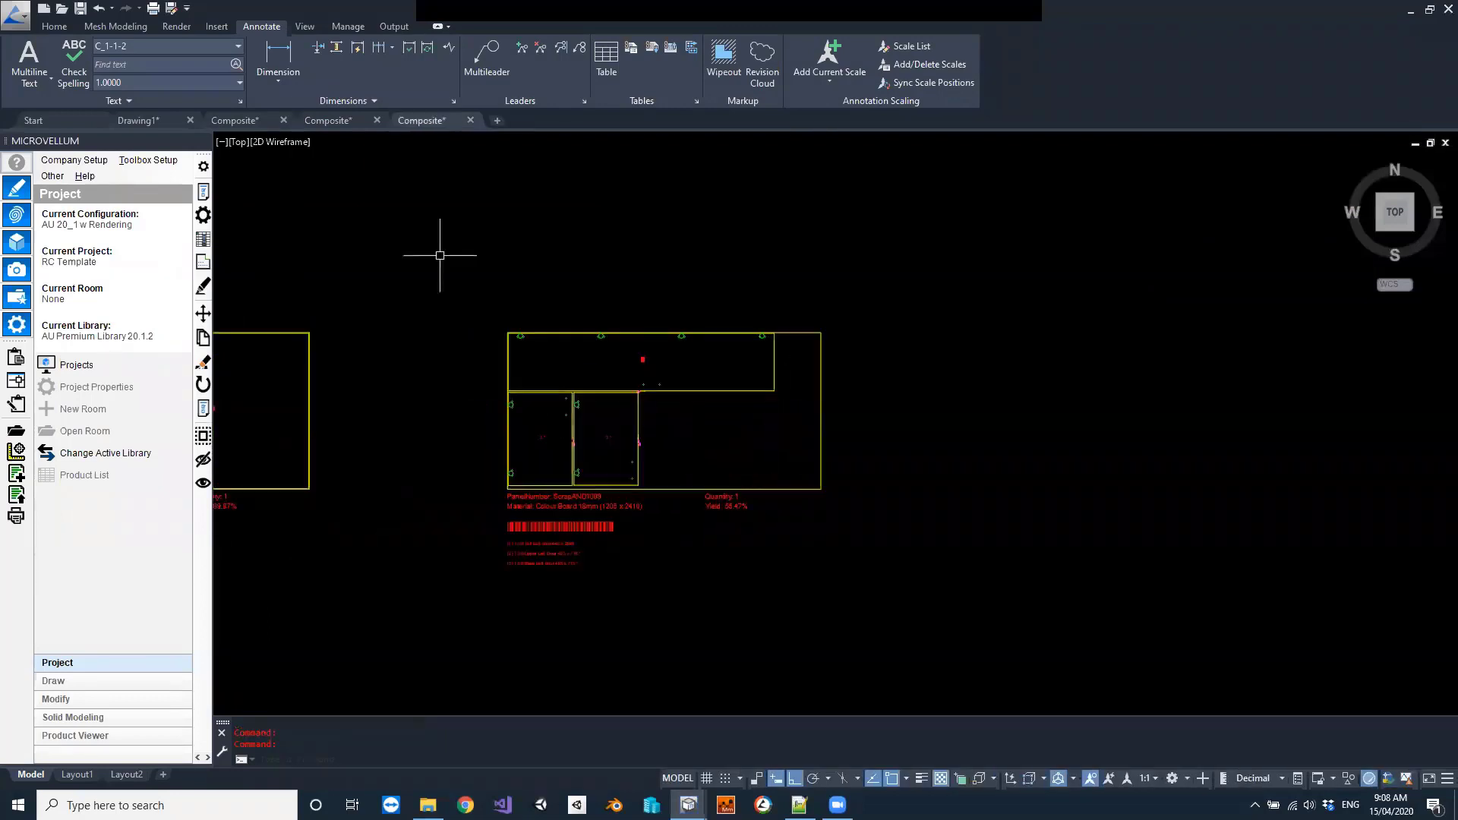
left_click(334, 124)
middle_click_drag(1220, 423, 795, 430)
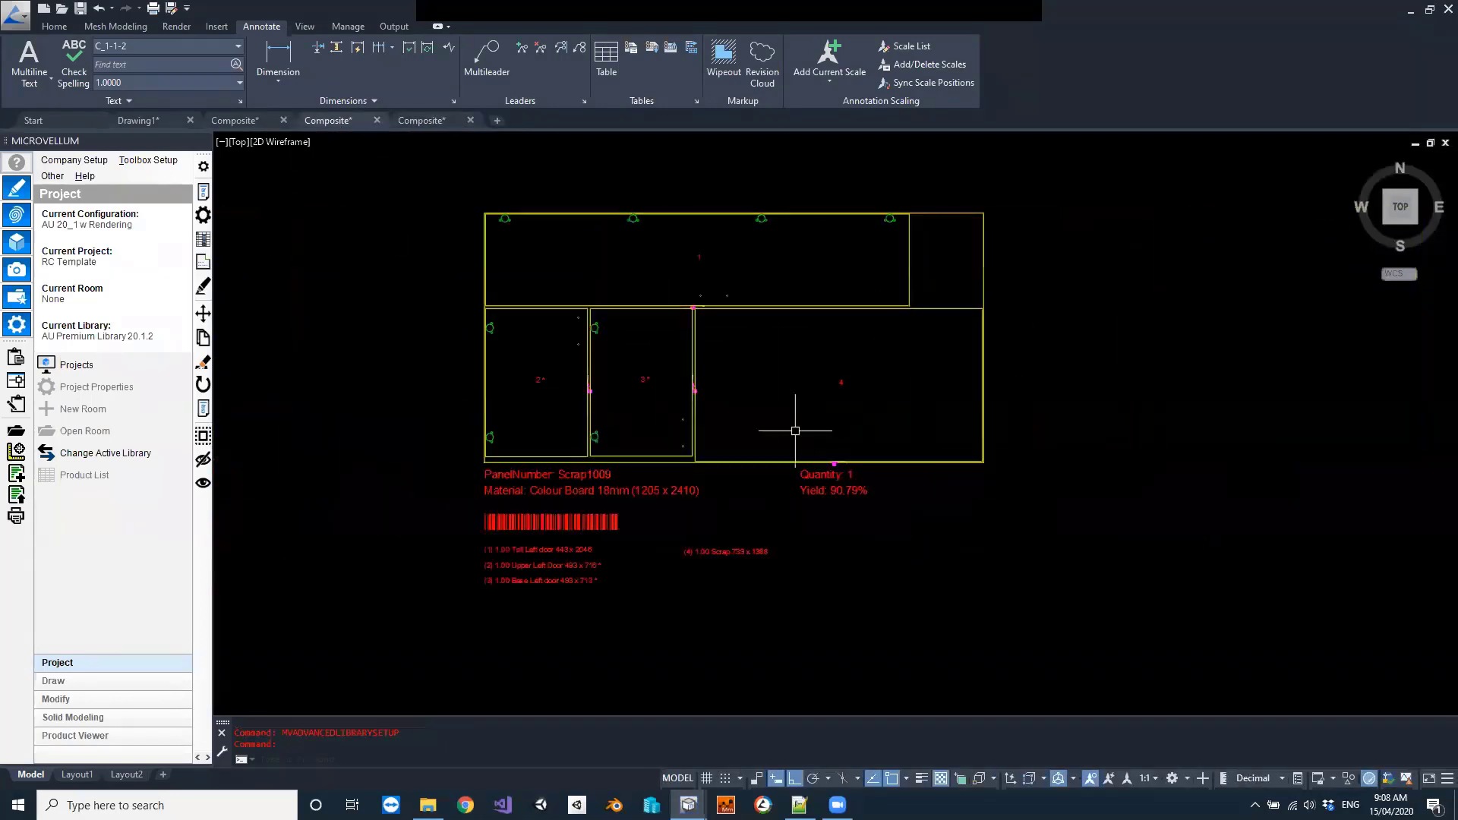
left_click(406, 120)
scroll(836, 532, "up", 4)
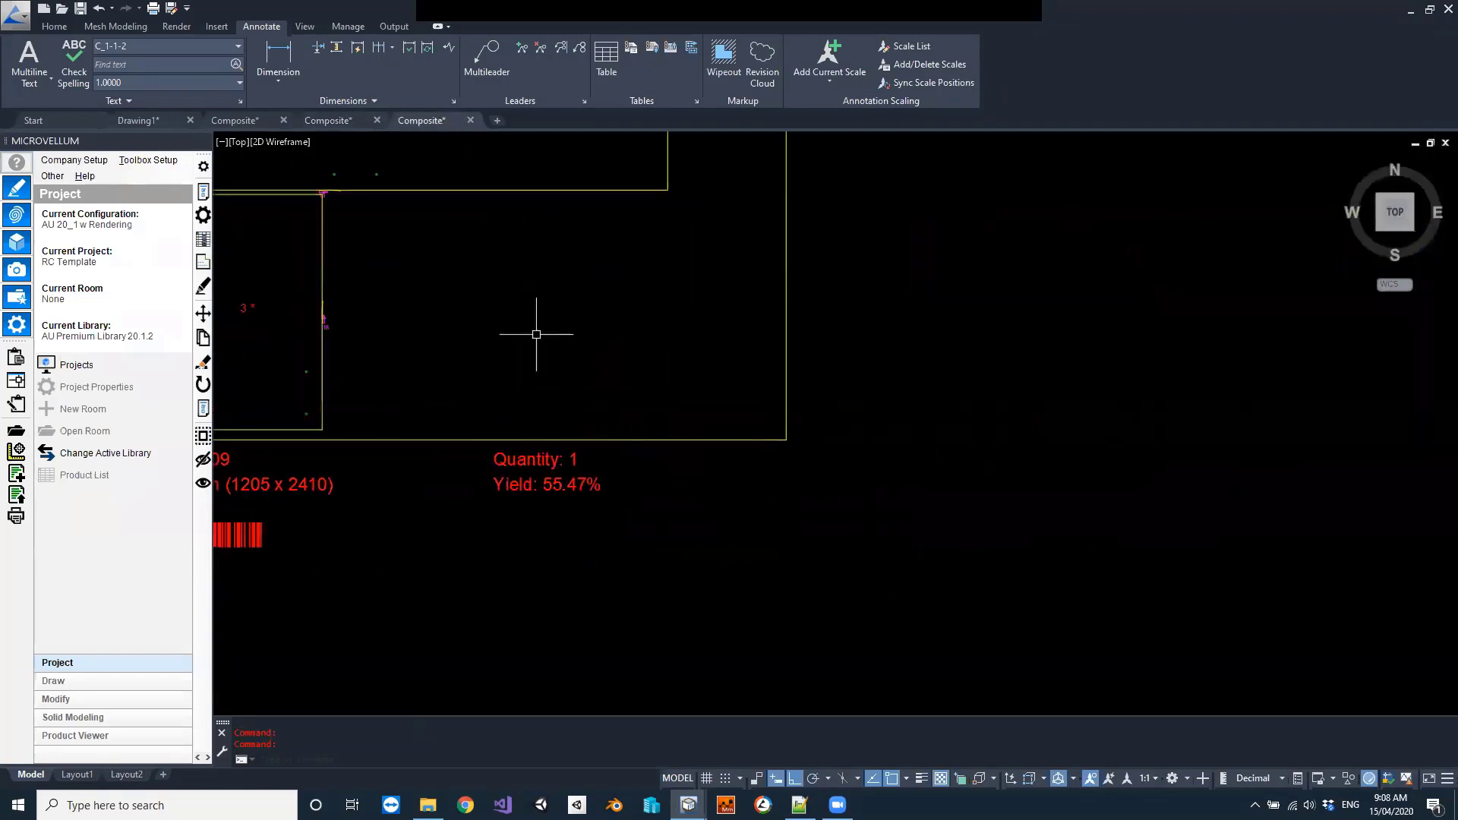
middle_click_drag(540, 329, 744, 445)
Measure the height of the unused area below part 1 on sheet ScrapAND1009 with a linear dimension, without placing it
type("dim")
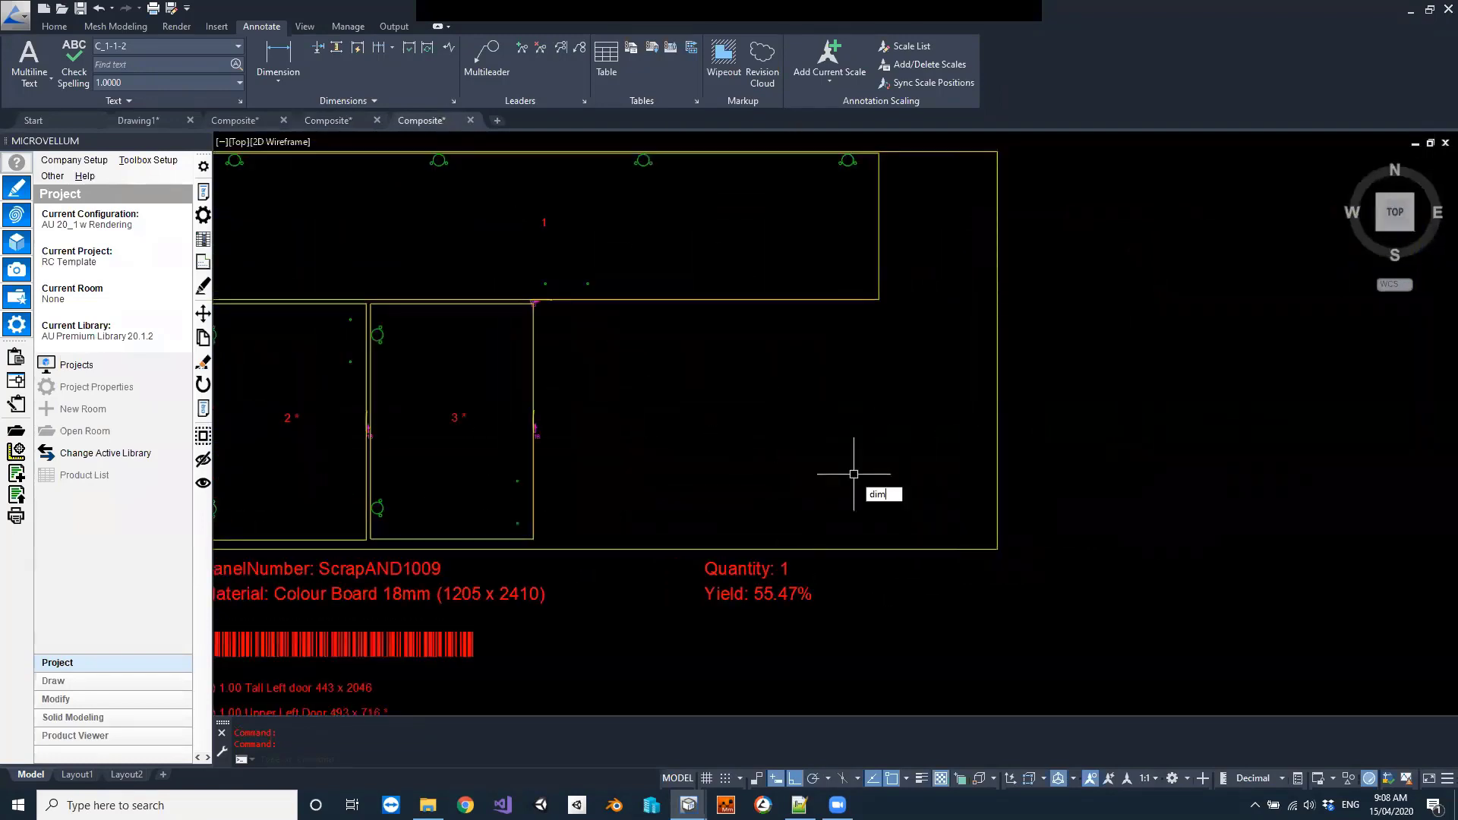
key("Return")
left_click(736, 300)
left_click(278, 55)
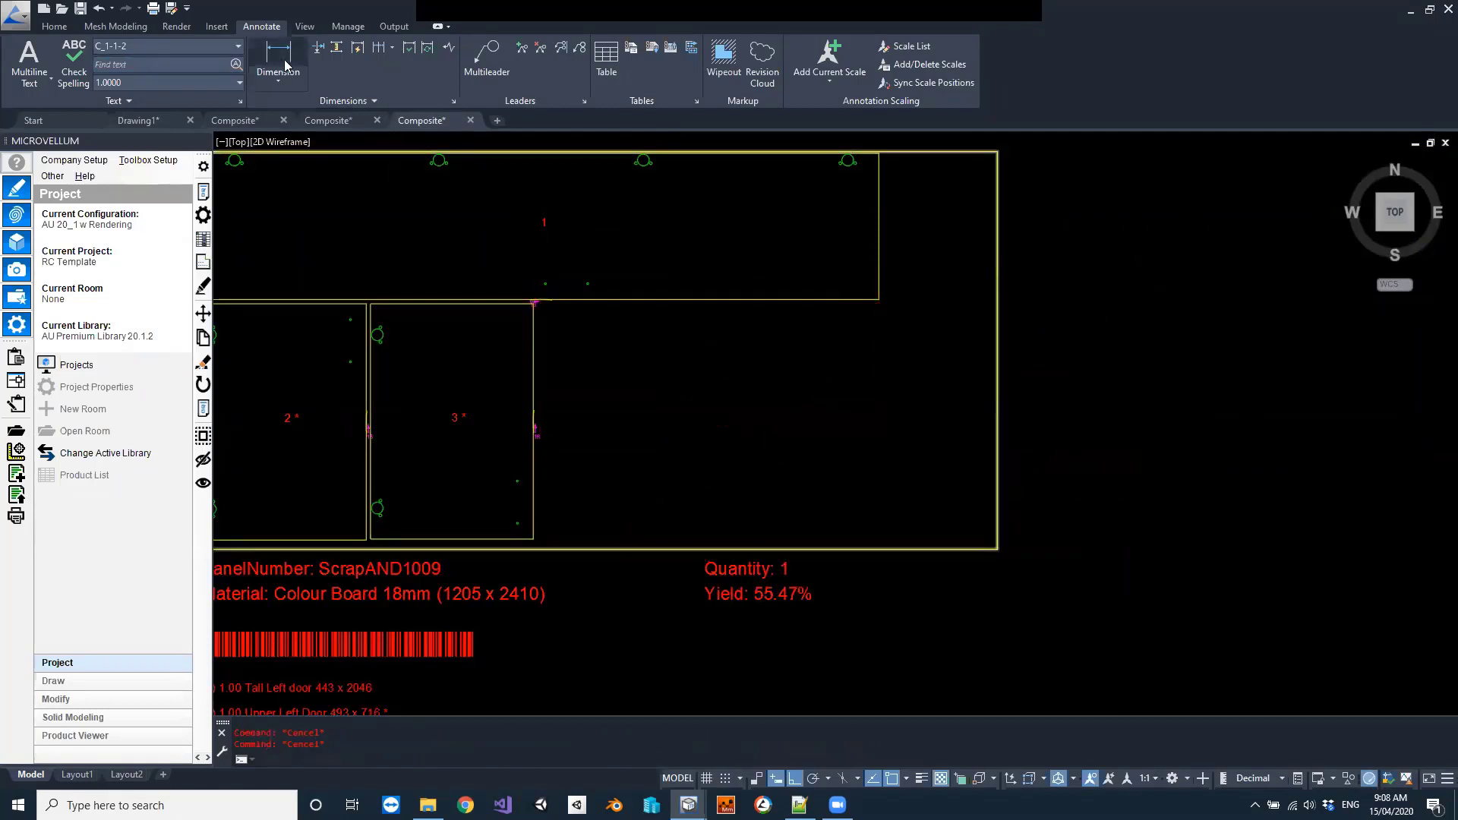
left_click(767, 301)
left_click(767, 549)
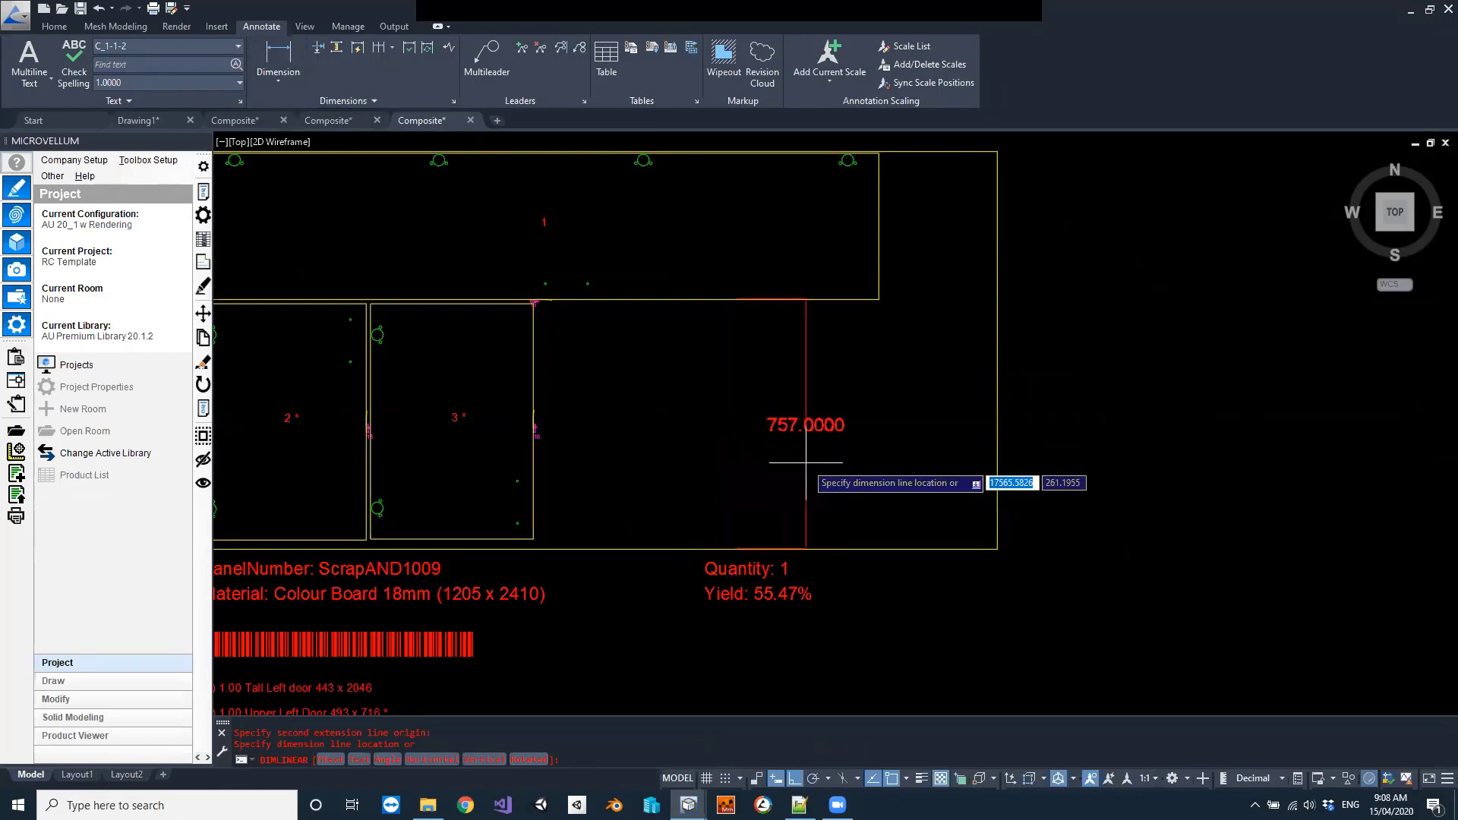
key("Escape")
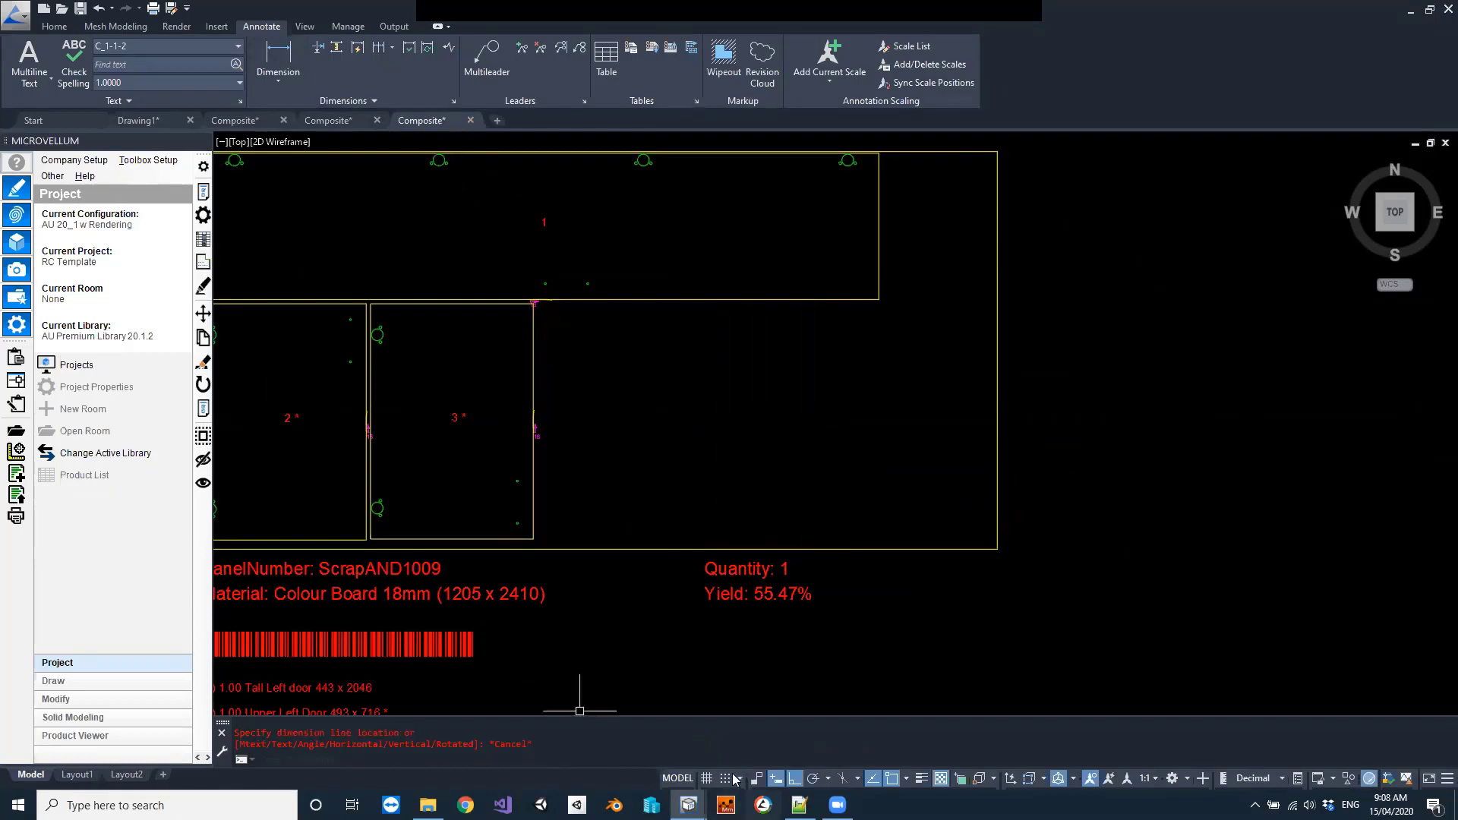
Switch to the Processing Center and set the Default Nest station to save scrap of a size in the prespecified list
mouse_move(689, 805)
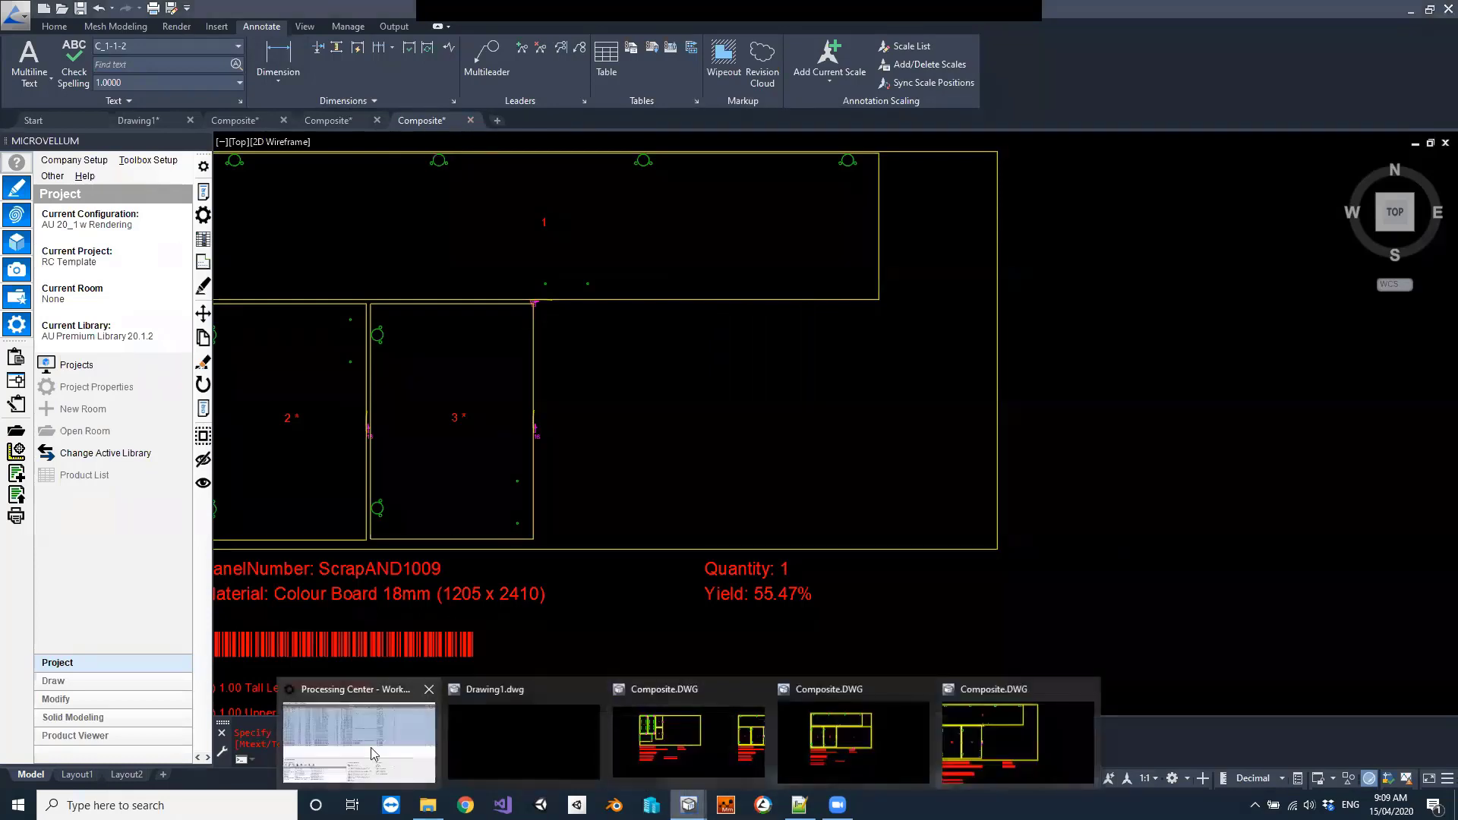
left_click(376, 750)
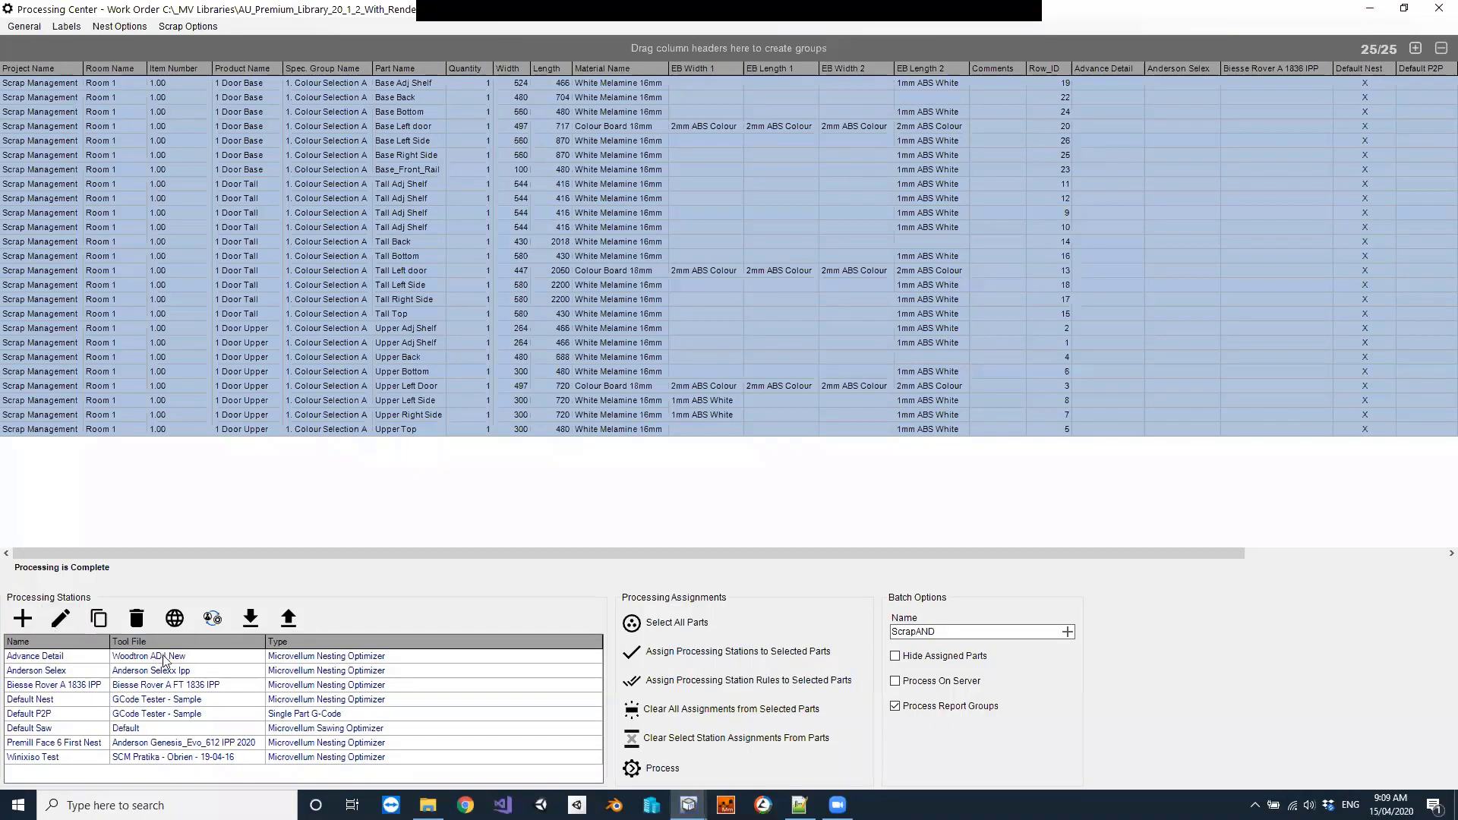
left_click(70, 704)
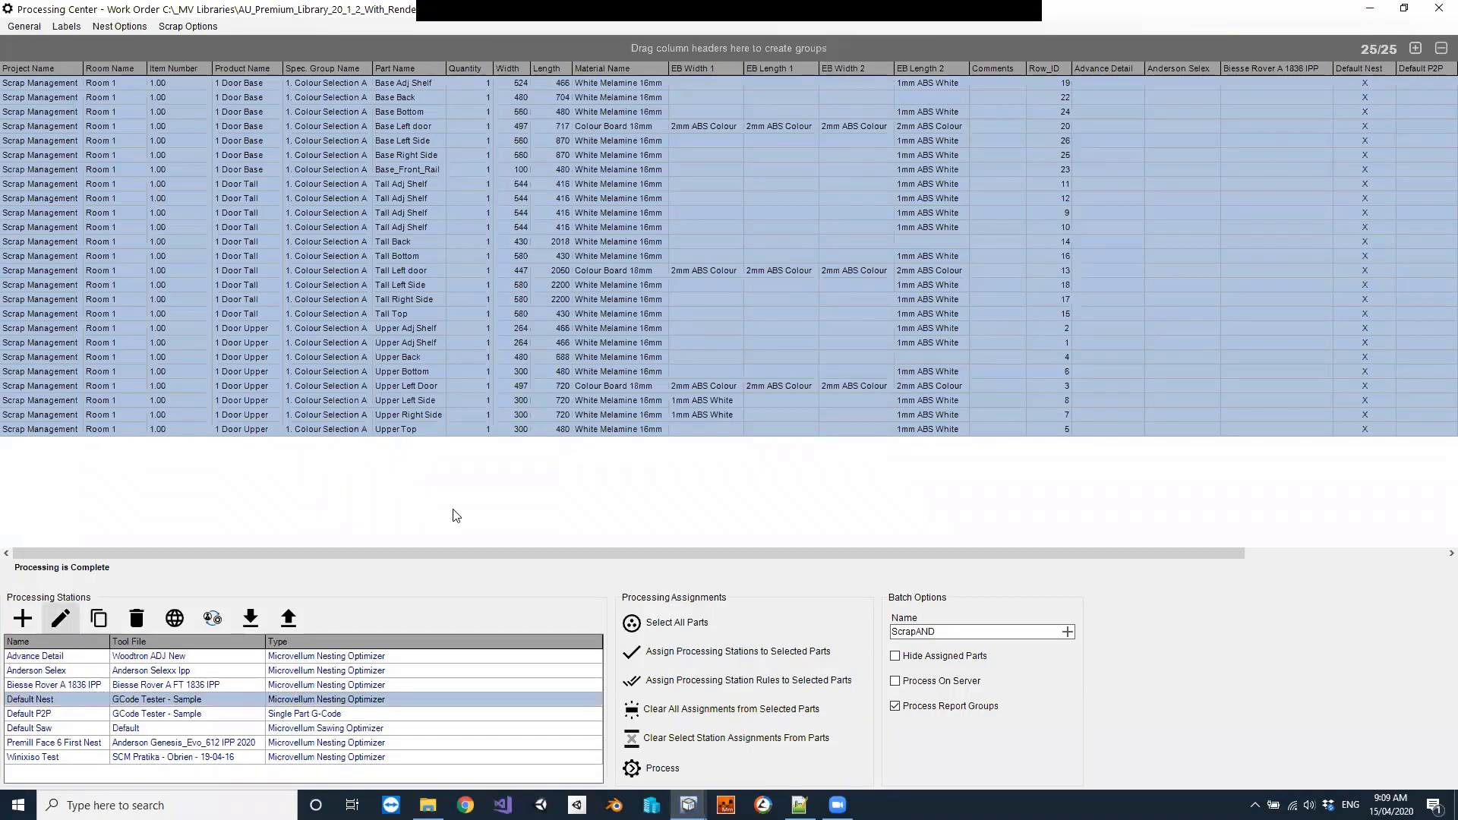
left_click(60, 619)
left_click(581, 251)
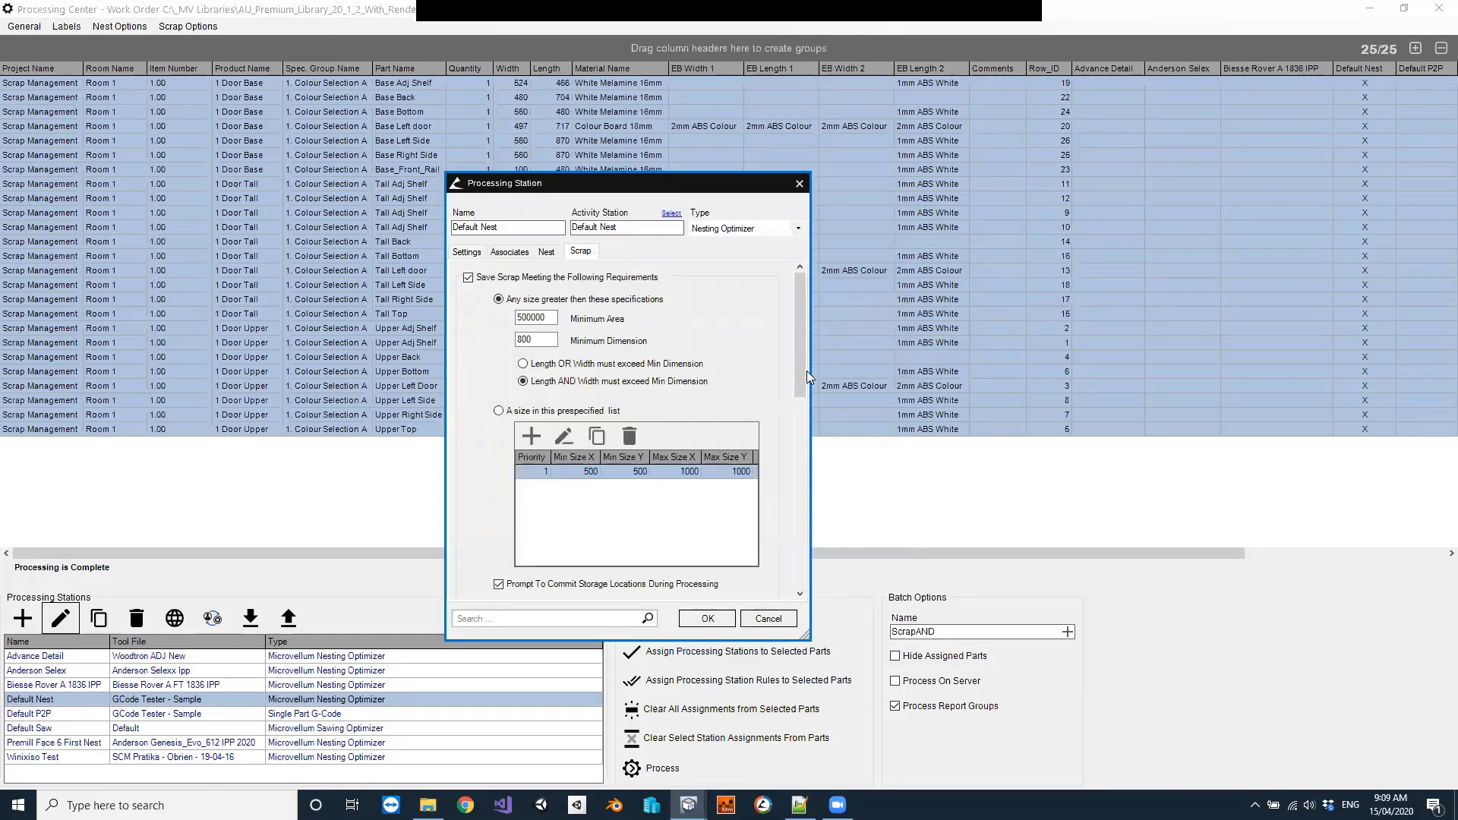
left_click(539, 410)
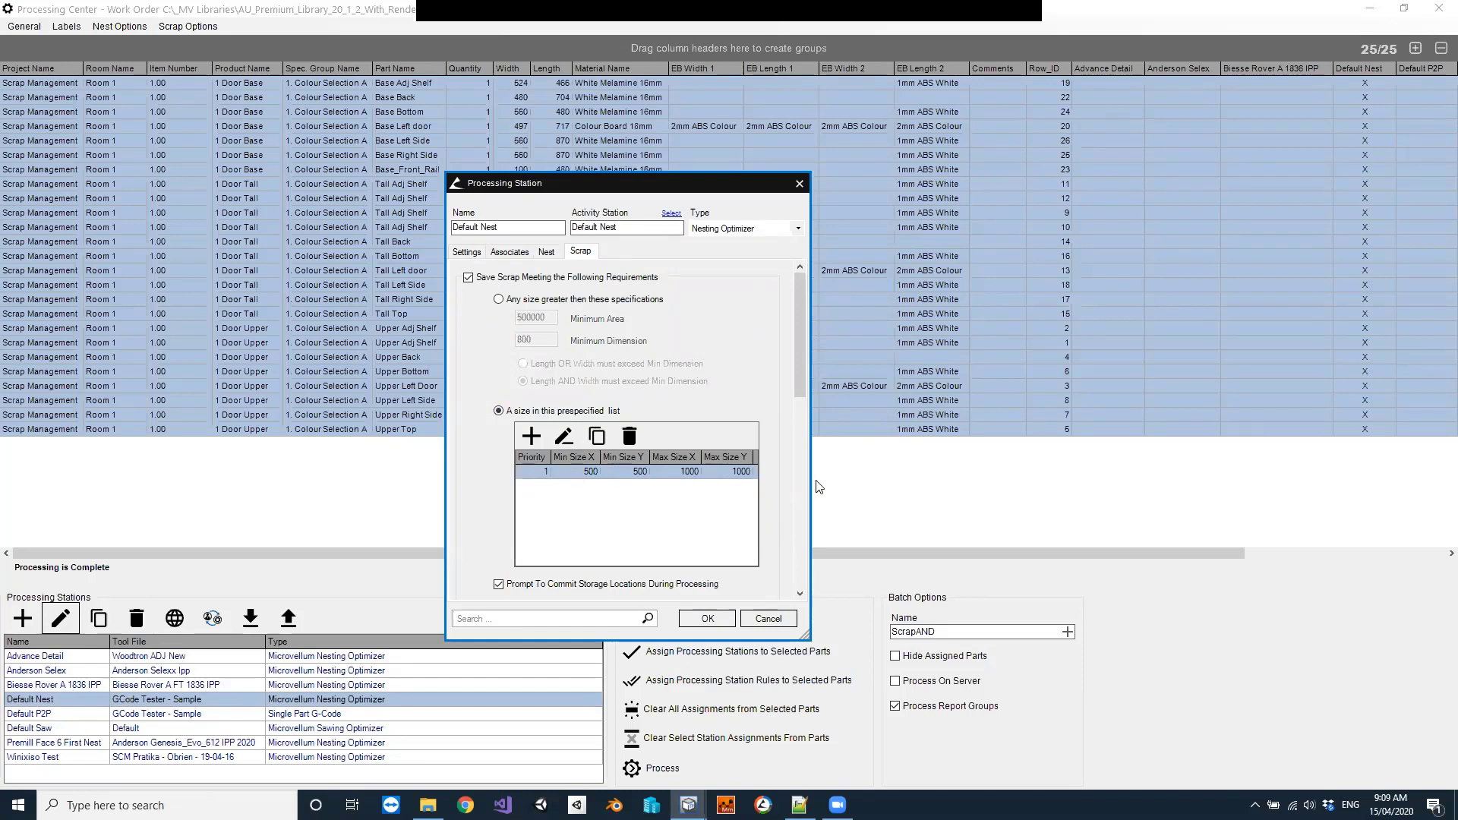
Review the priority 1 scrap size's X and Y limits without changing them, and save the Default Nest station settings
left_click(562, 437)
double_click(699, 363)
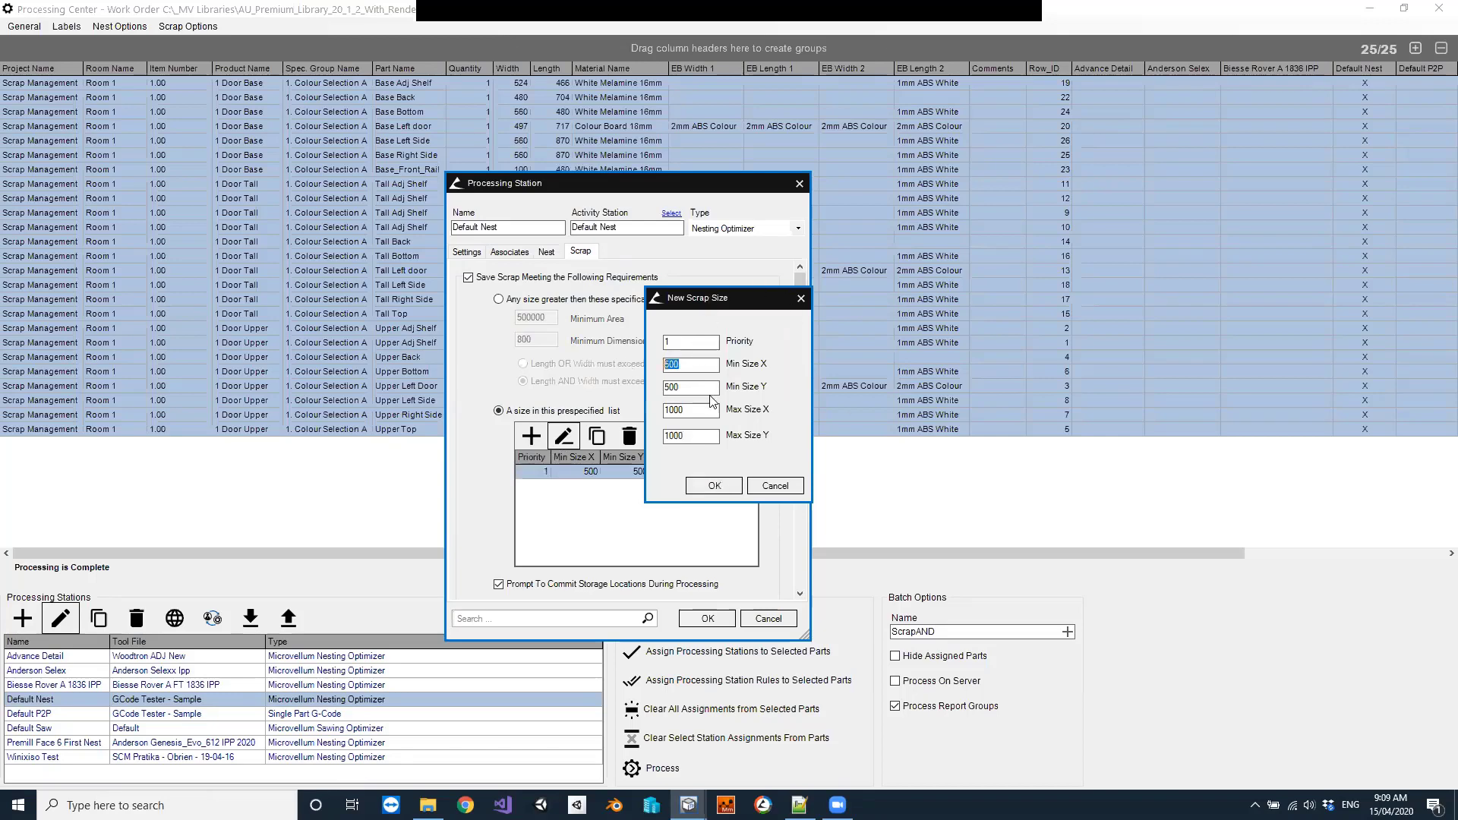
double_click(685, 386)
left_click(735, 486)
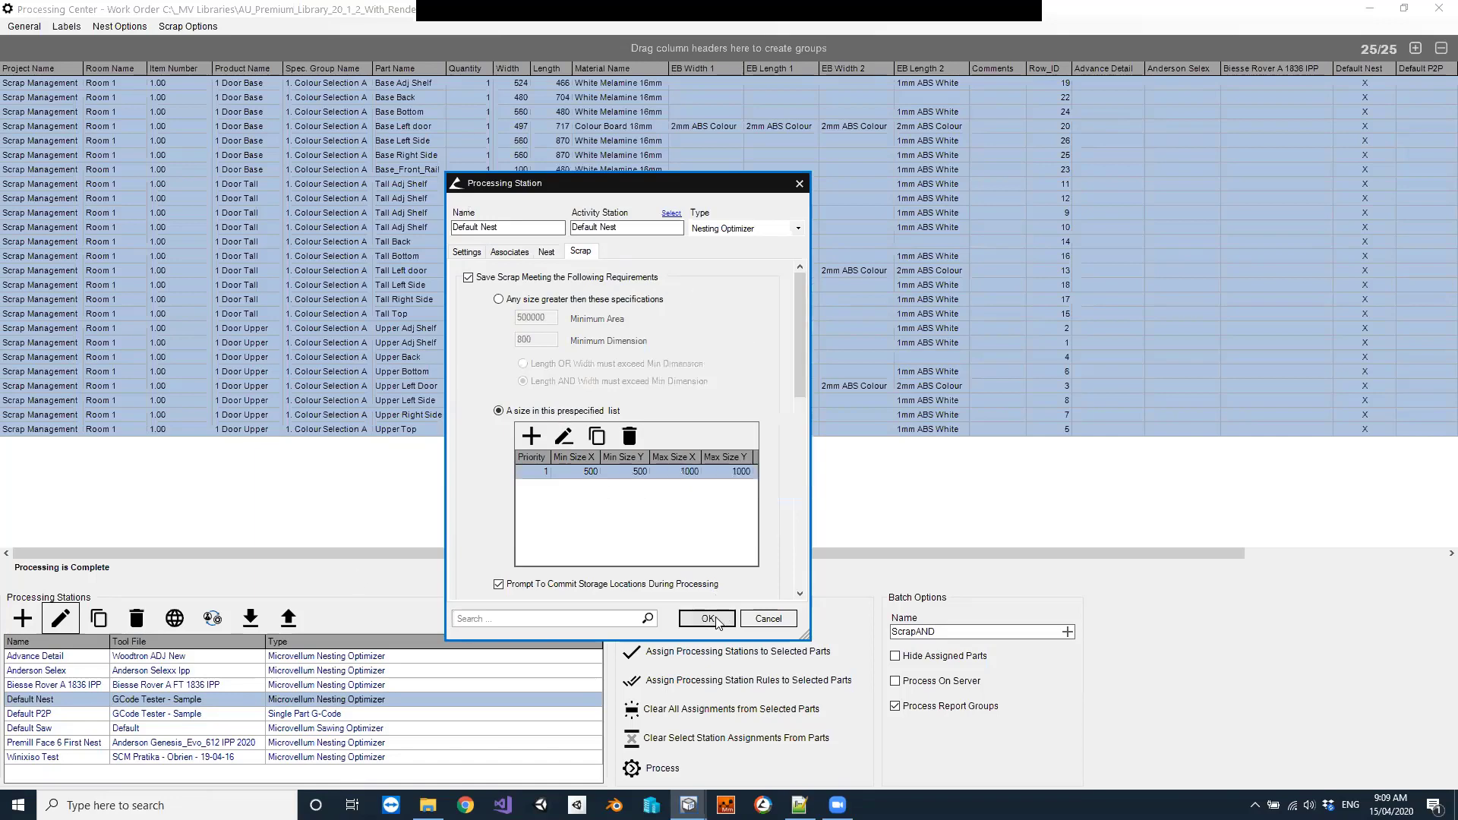
left_click(707, 618)
Rename the batch as ScrapSET, process it, and close the scrap commitment window without committing any scrap
left_click_drag(936, 632, 922, 632)
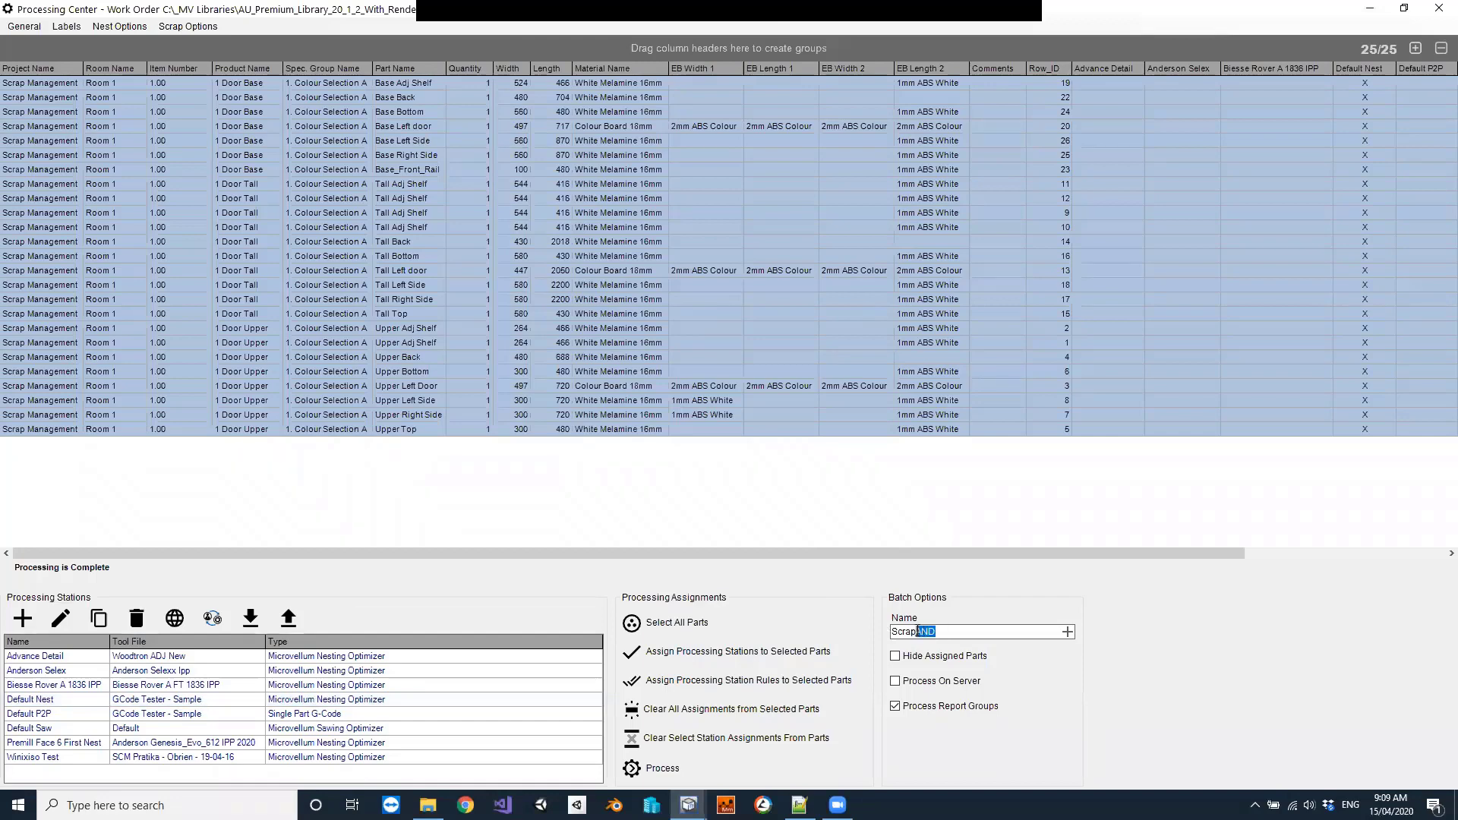
type("SET")
left_click(820, 755)
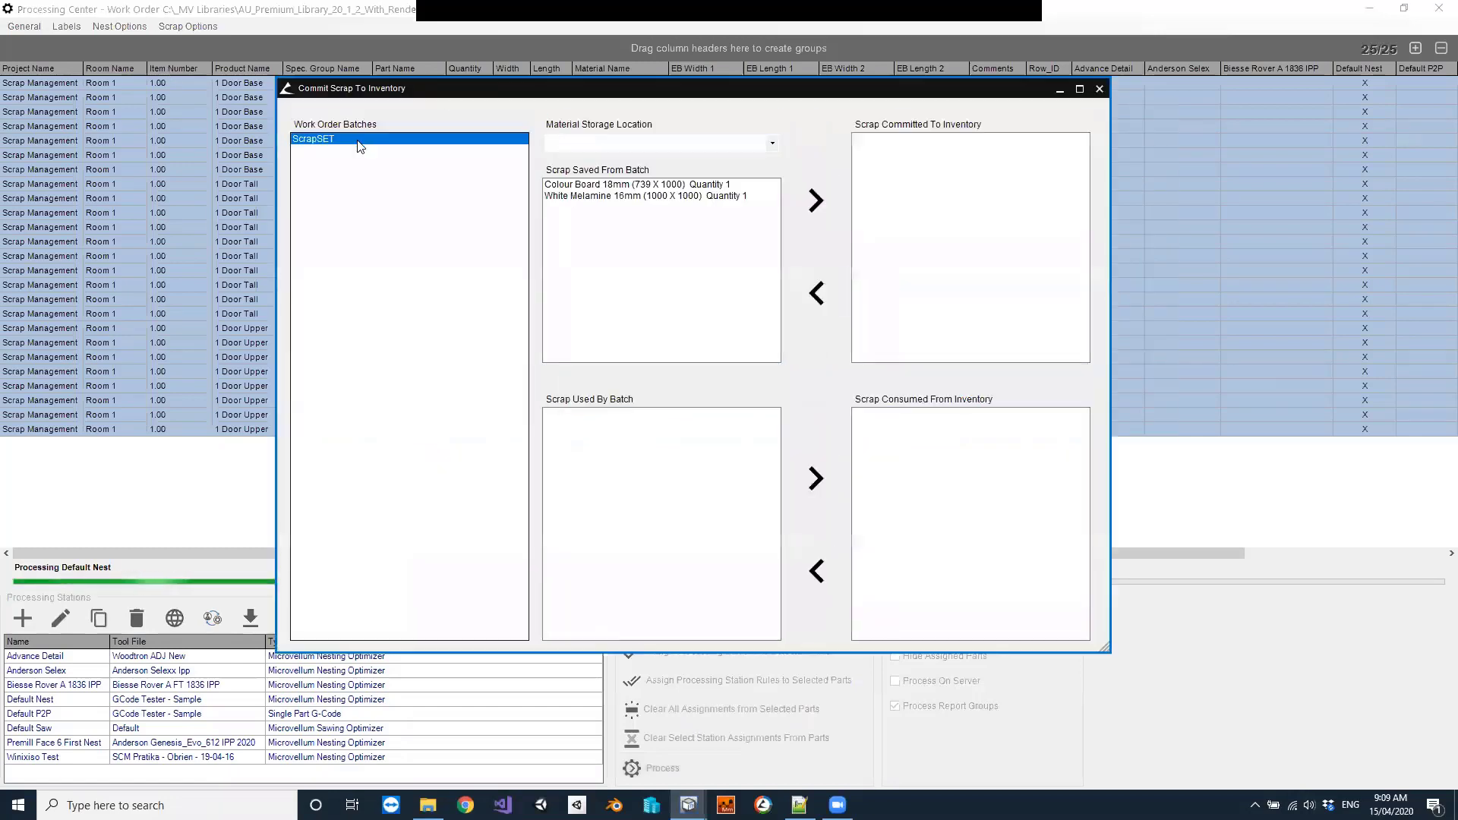
left_click(1099, 89)
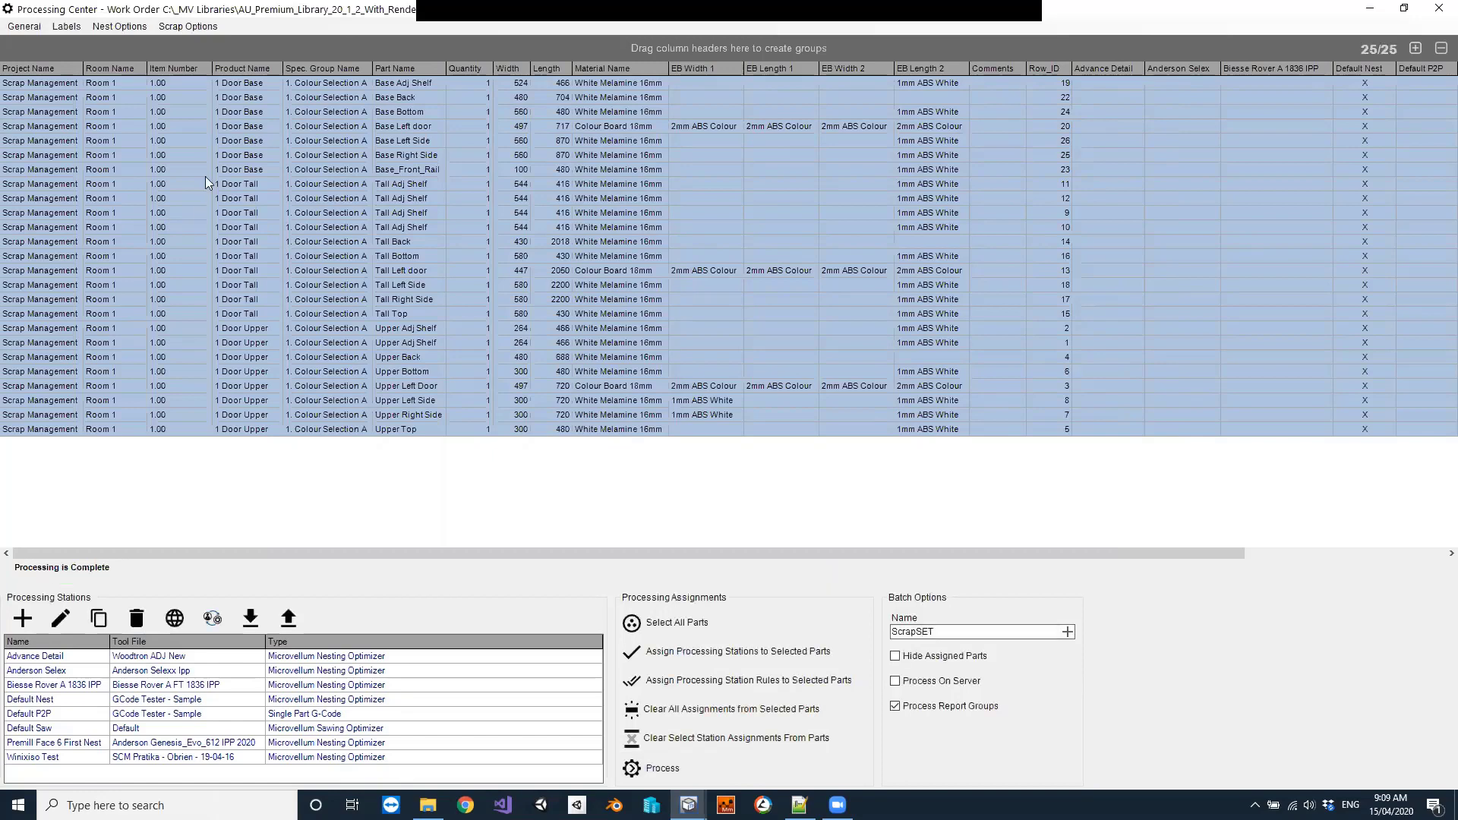
Open the Composite nest drawing from the ScrapSET batch's Default Nest folder and view sheet ScrapSET1007
left_click(125, 27)
left_click(144, 45)
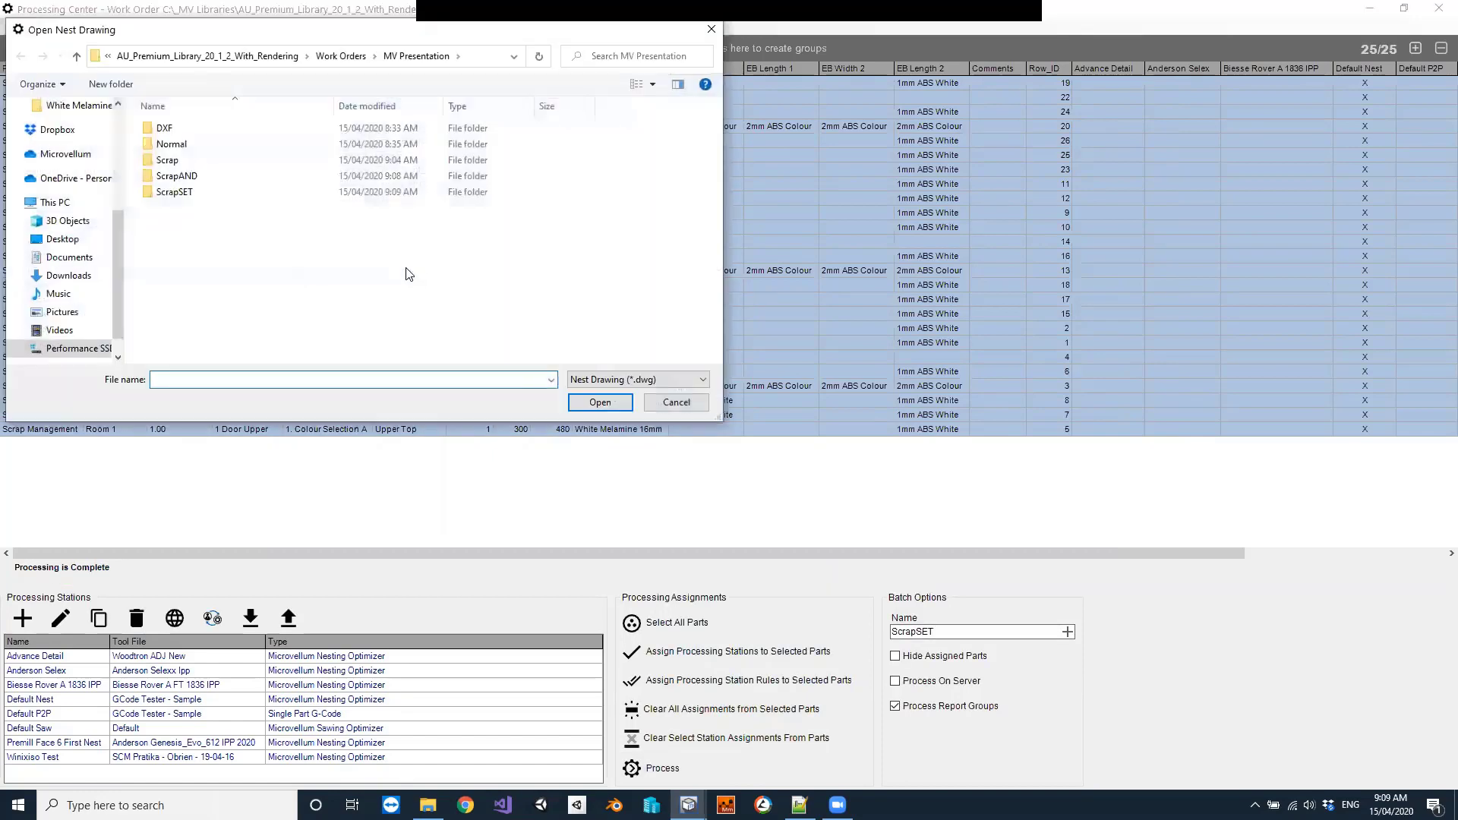
left_click(237, 197)
double_click(225, 199)
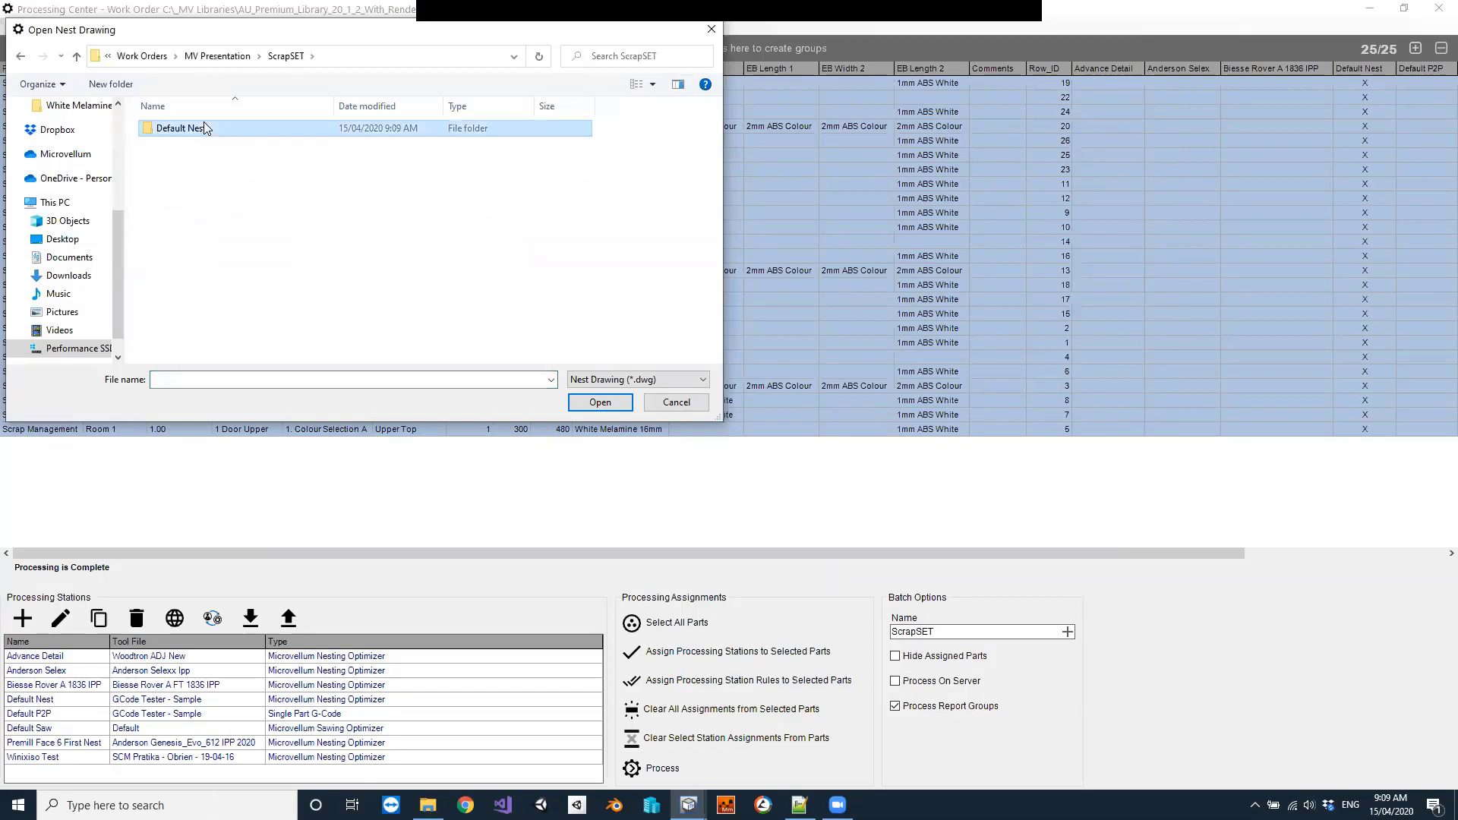
double_click(205, 130)
left_click(209, 162)
double_click(210, 162)
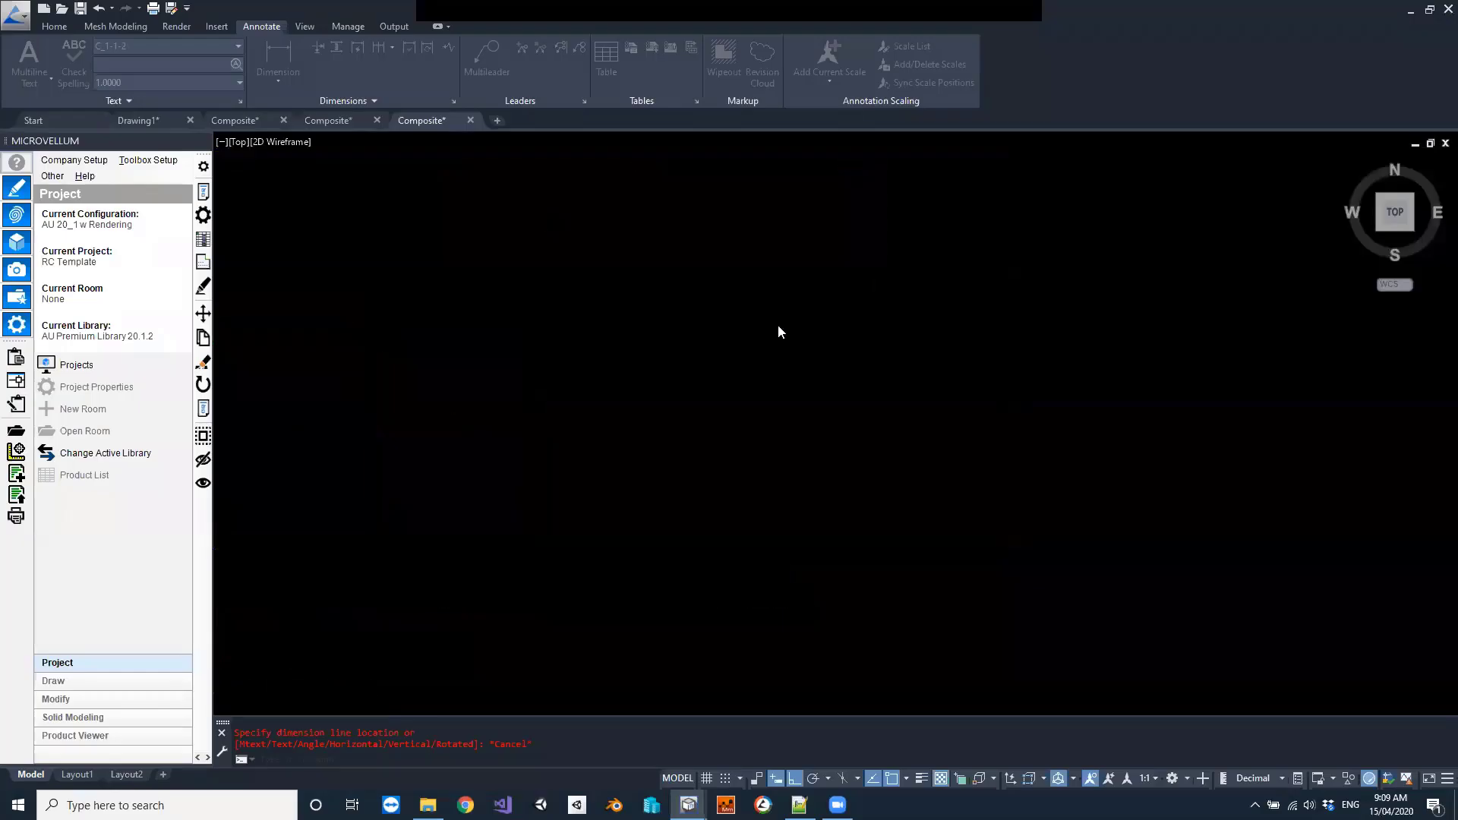
scroll(651, 423, "up", 8)
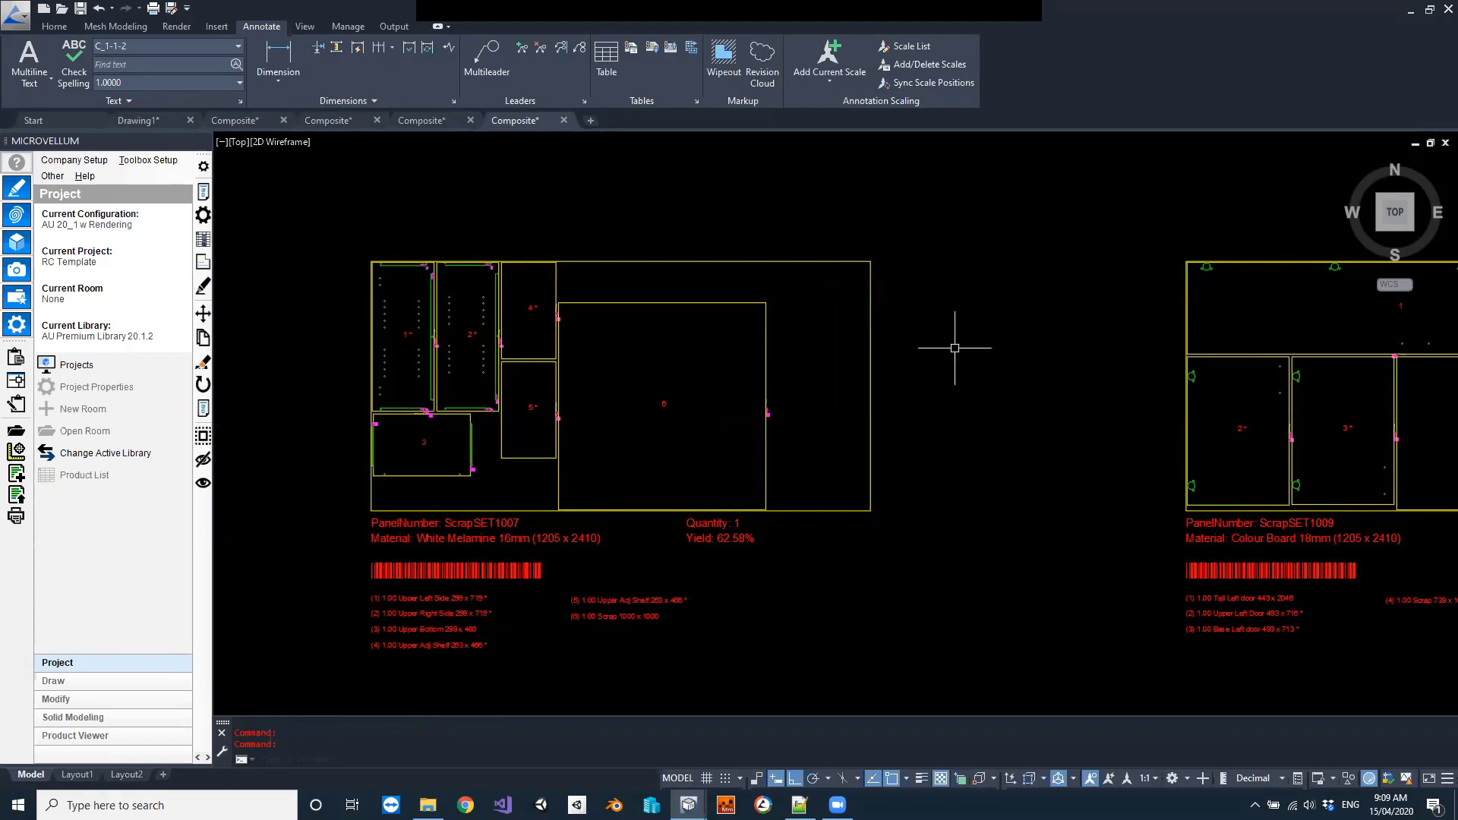
View sheet ScrapSET1009 and its scrap entry in the nest drawing, and switch back to the Processing Center
middle_click_drag(873, 299, 408, 305)
scroll(1086, 494, "up", 3)
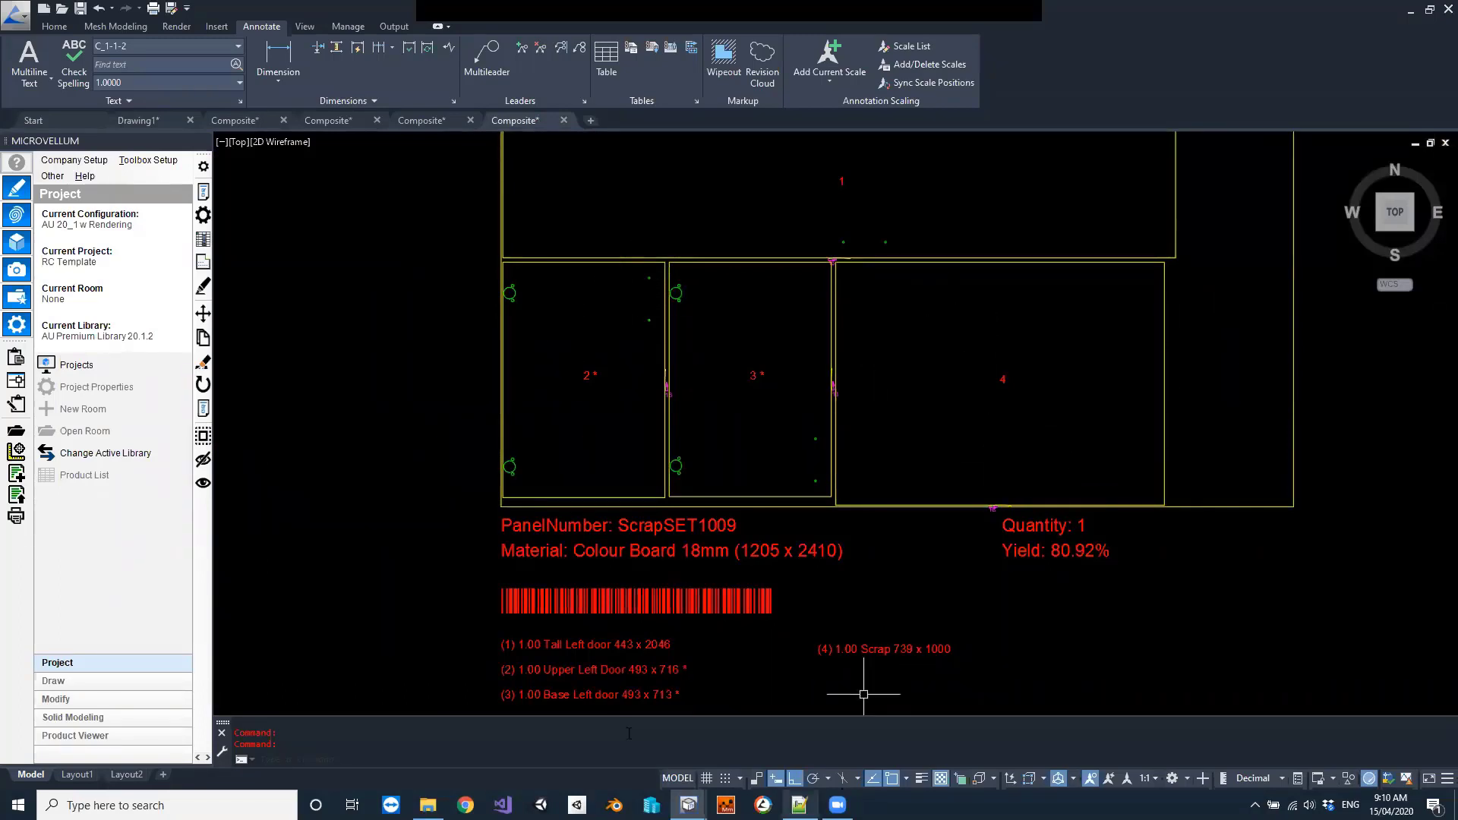
mouse_move(689, 804)
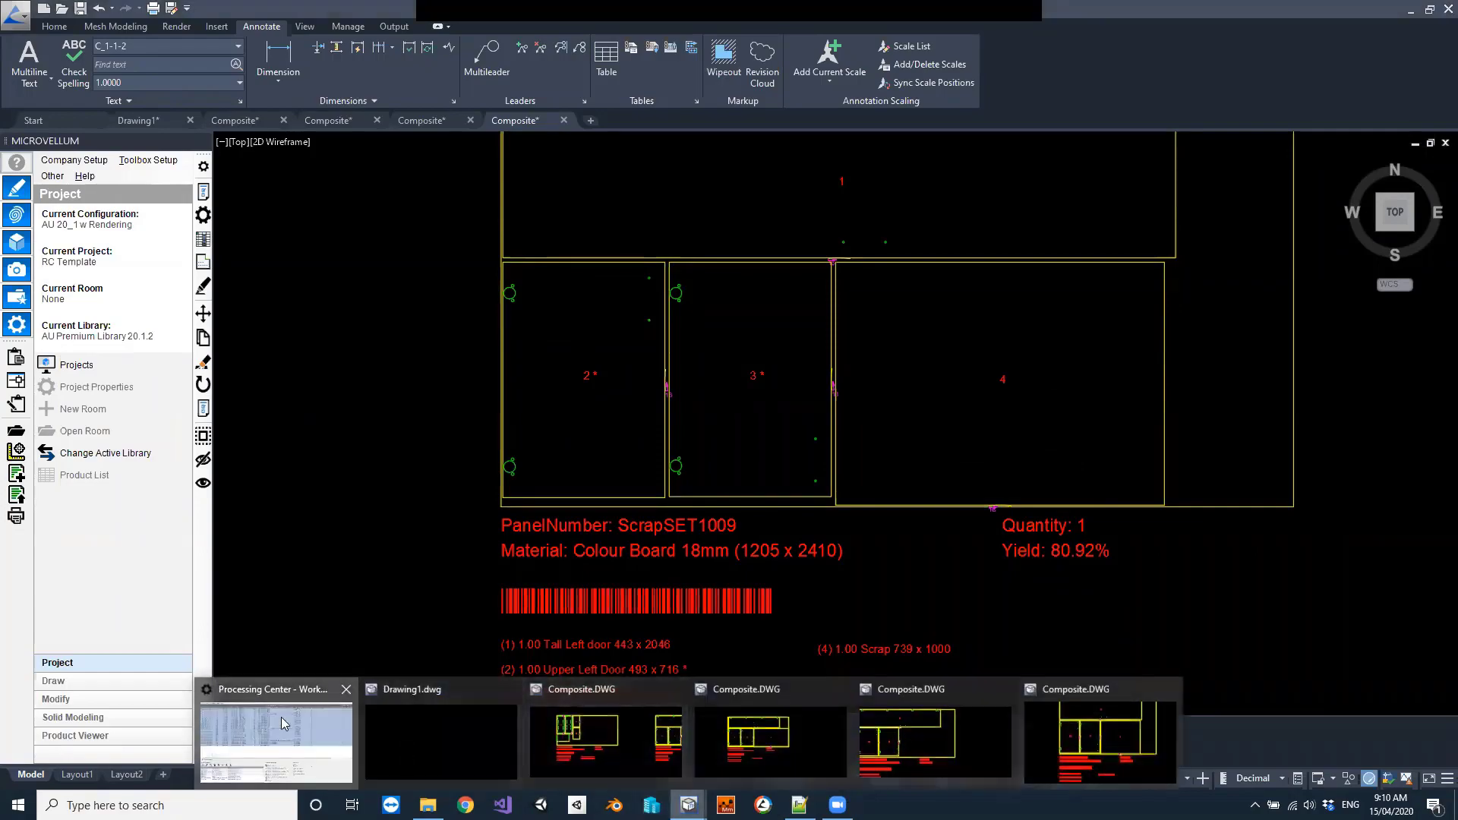
left_click(263, 725)
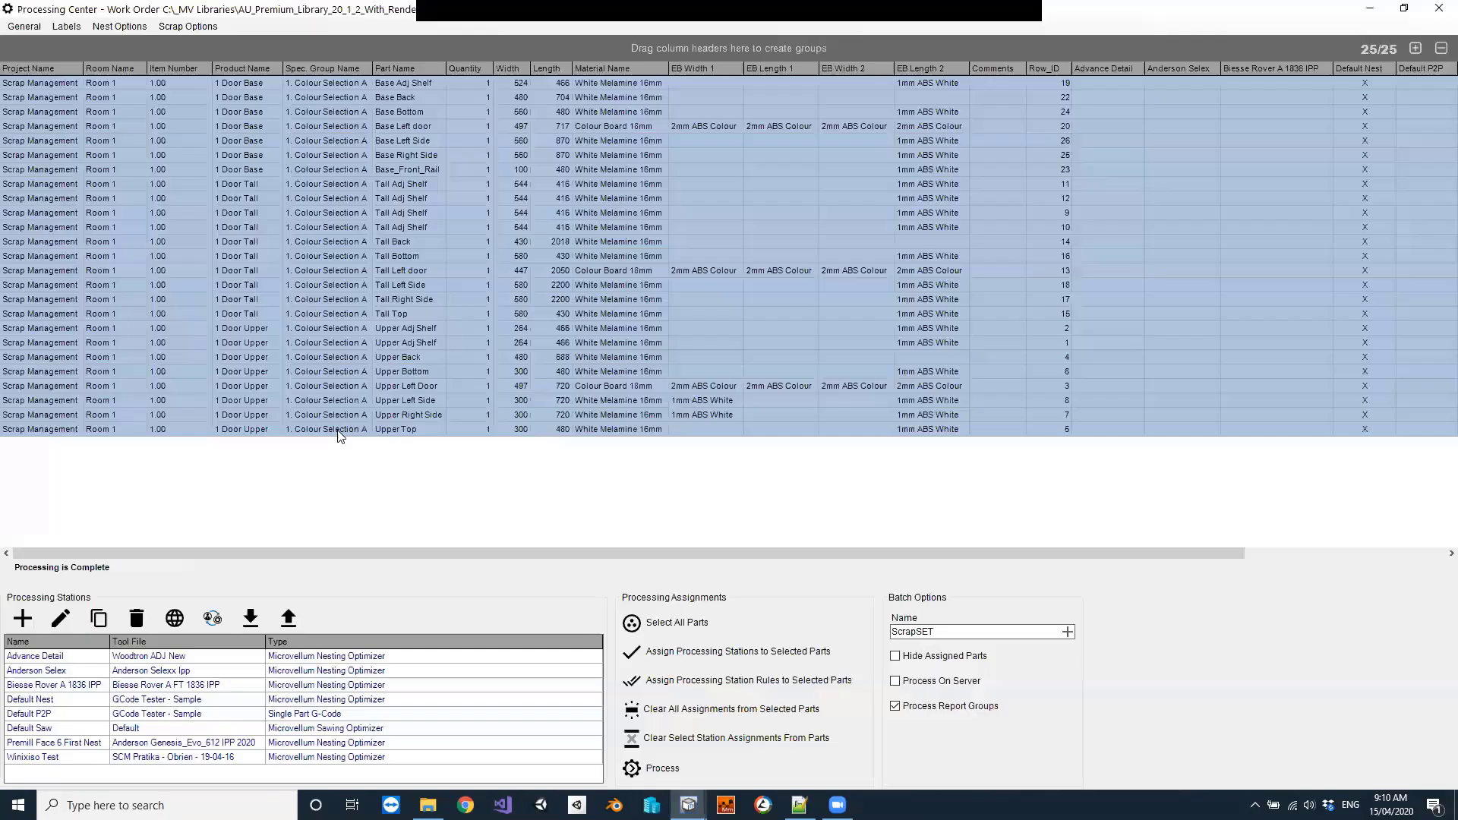
Open the Default Nest station's scrap settings and enable using scrap from inventory
left_click(56, 702)
left_click(68, 621)
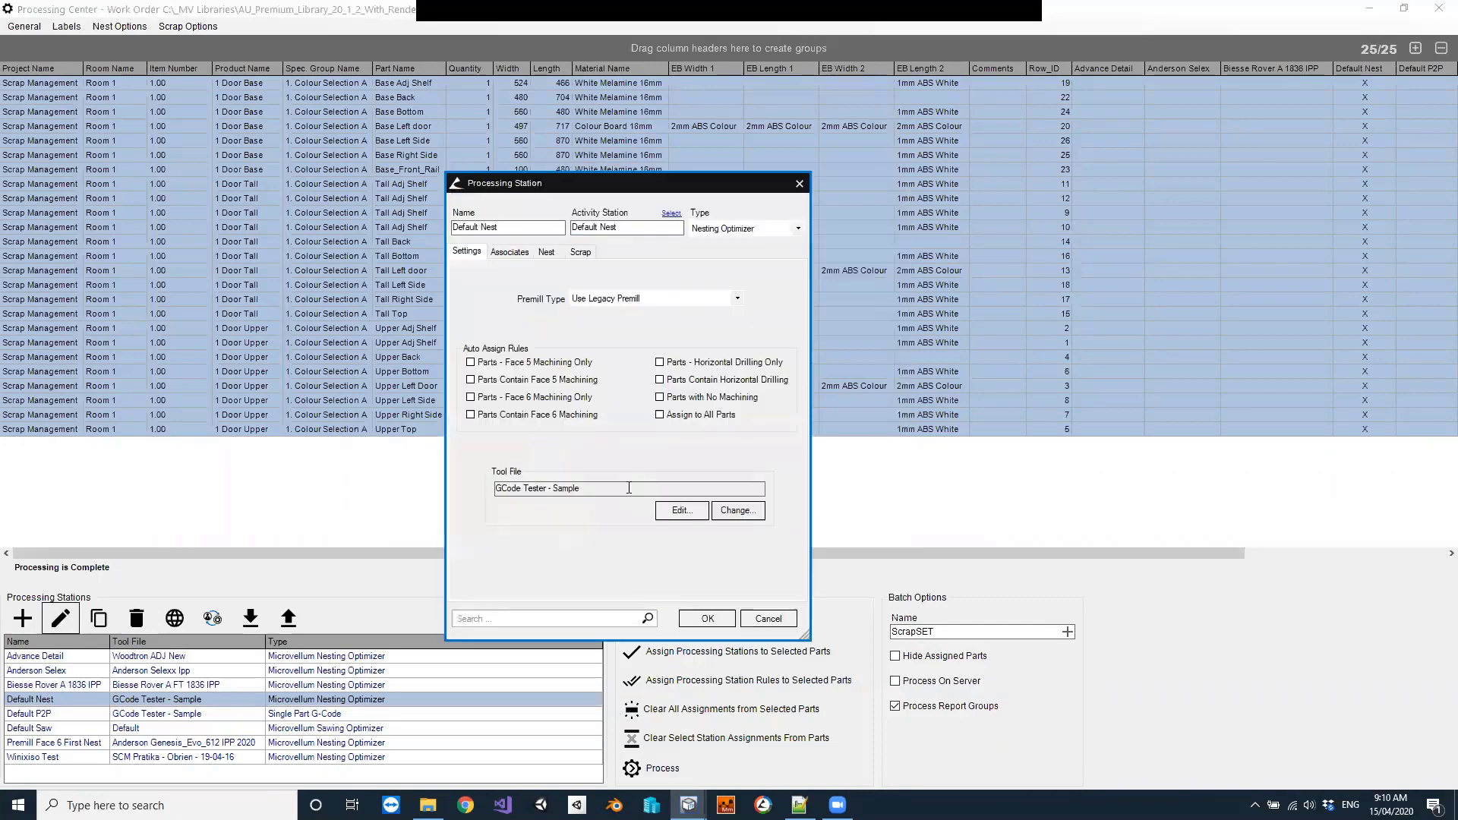
left_click(580, 252)
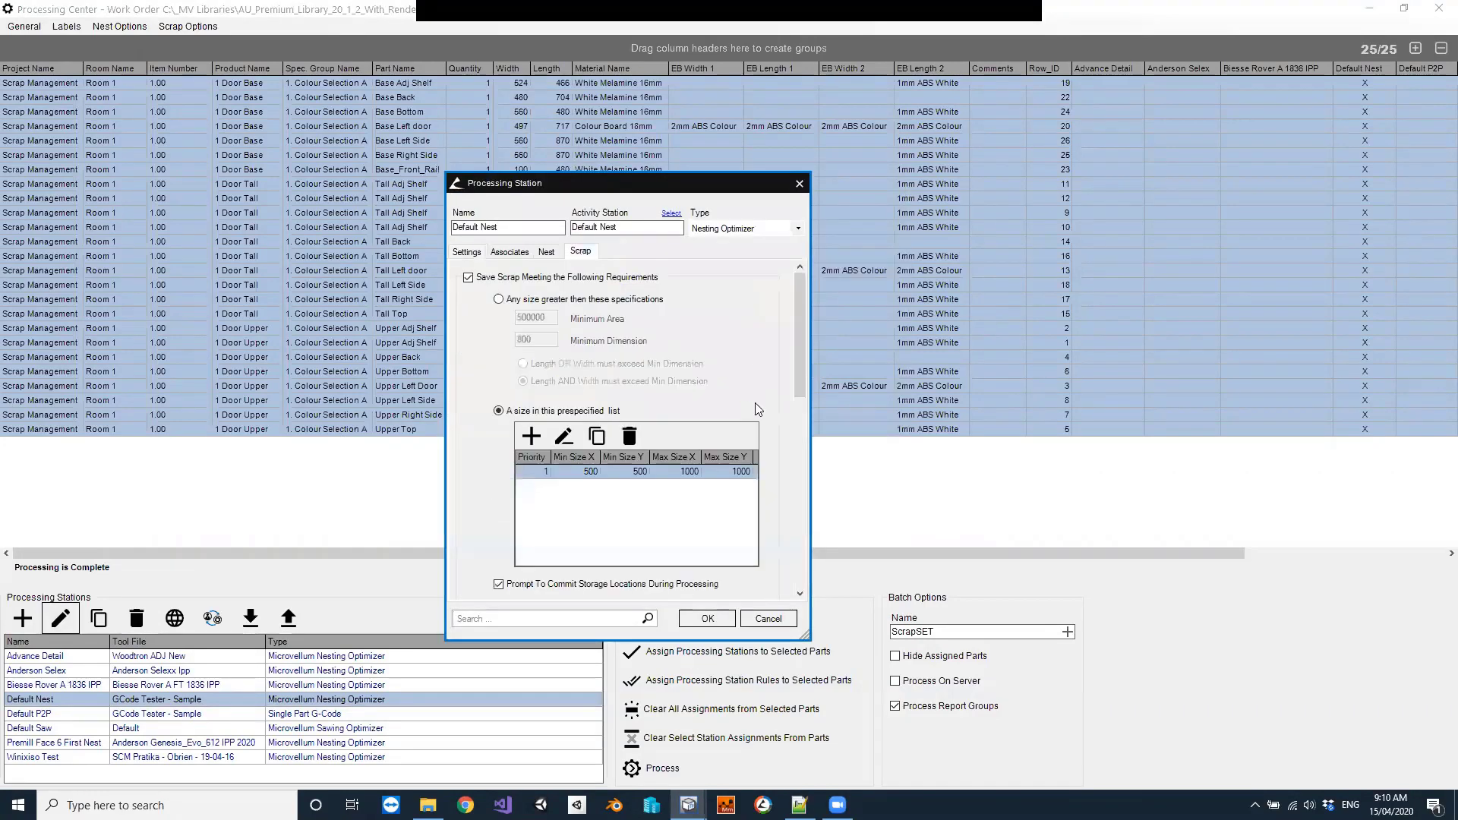
left_click_drag(796, 337, 774, 402)
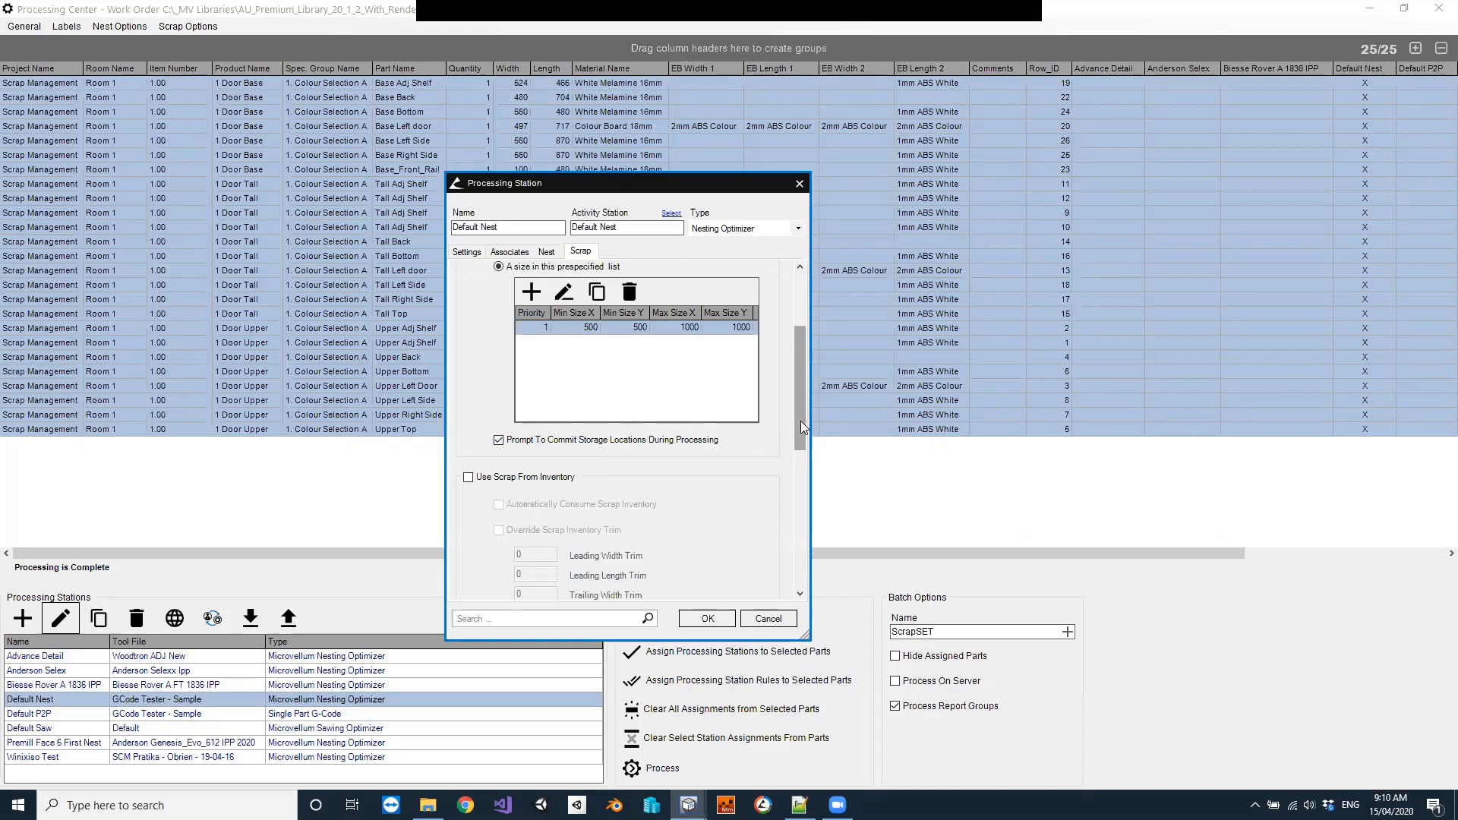
left_click_drag(801, 421, 801, 446)
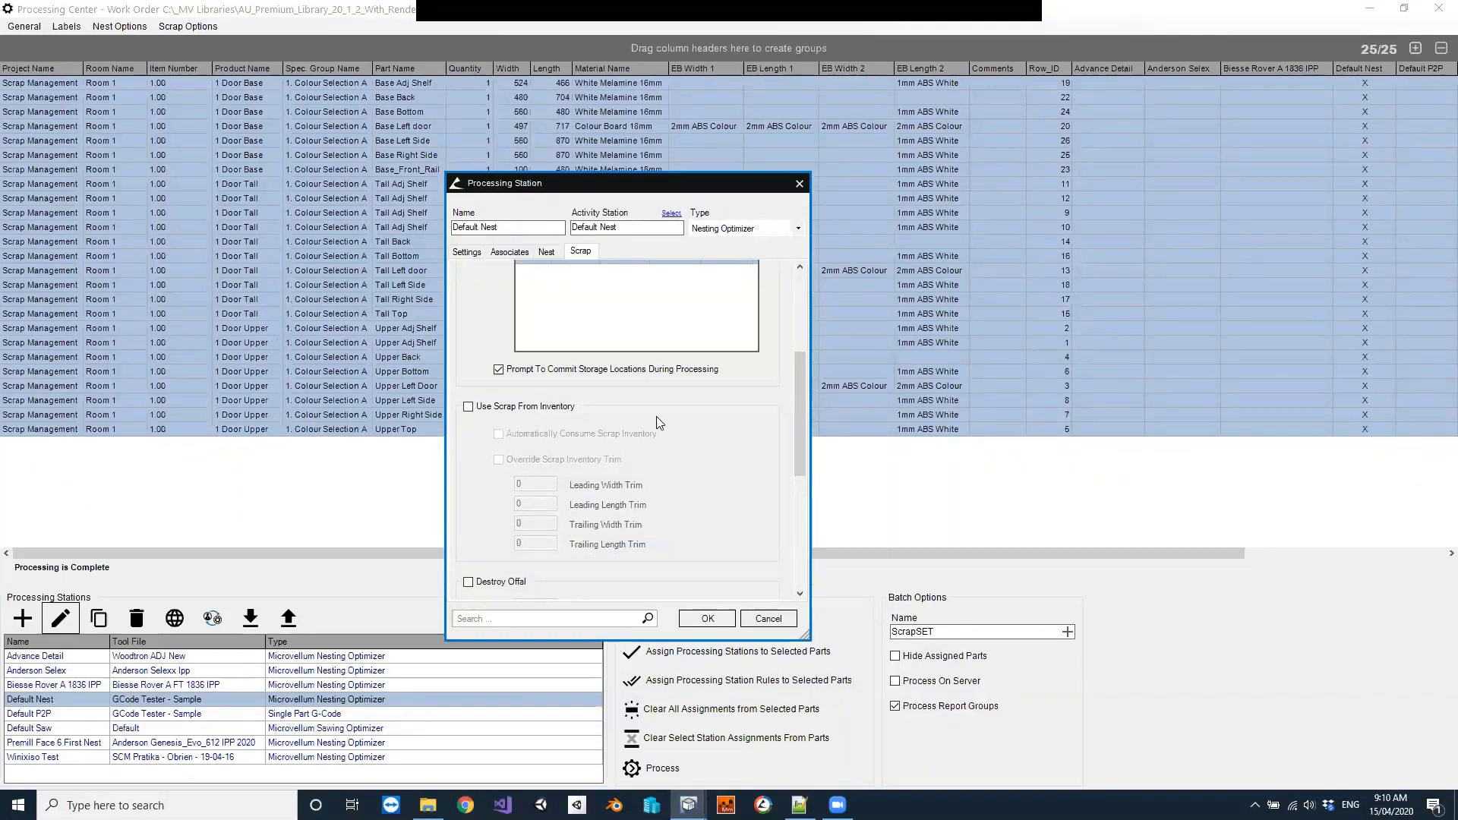
left_click(520, 407)
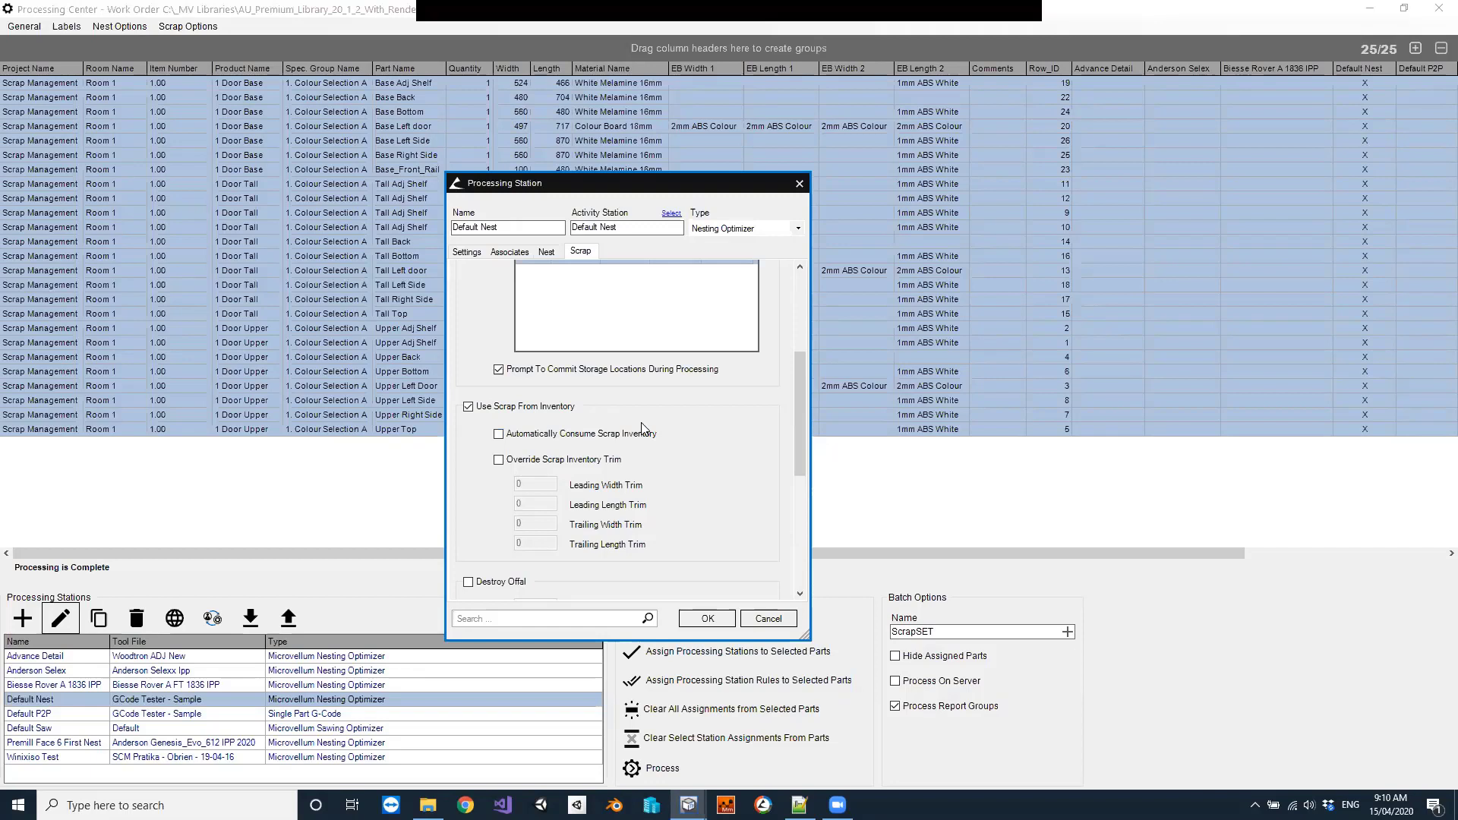
Override the scrap inventory trim, setting the leading width, leading length and trailing width trims to 5
left_click(536, 460)
left_click(553, 485)
type("5")
double_click(541, 505)
type("5")
double_click(538, 524)
type("5")
left_click(541, 542)
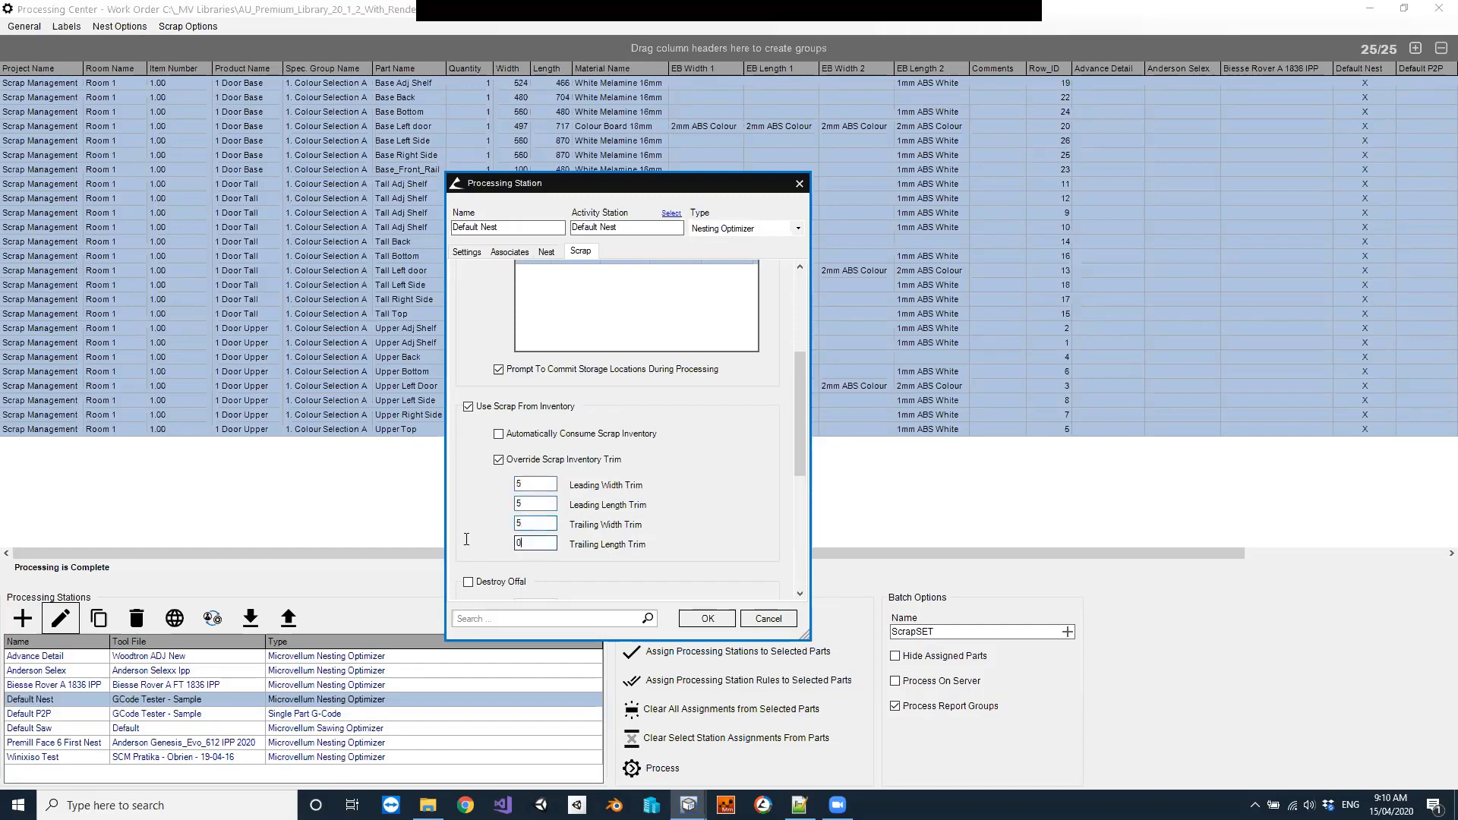
Review the station's scrap saving and inventory options, and save the Default Nest station settings
scroll(645, 403, "up", 2)
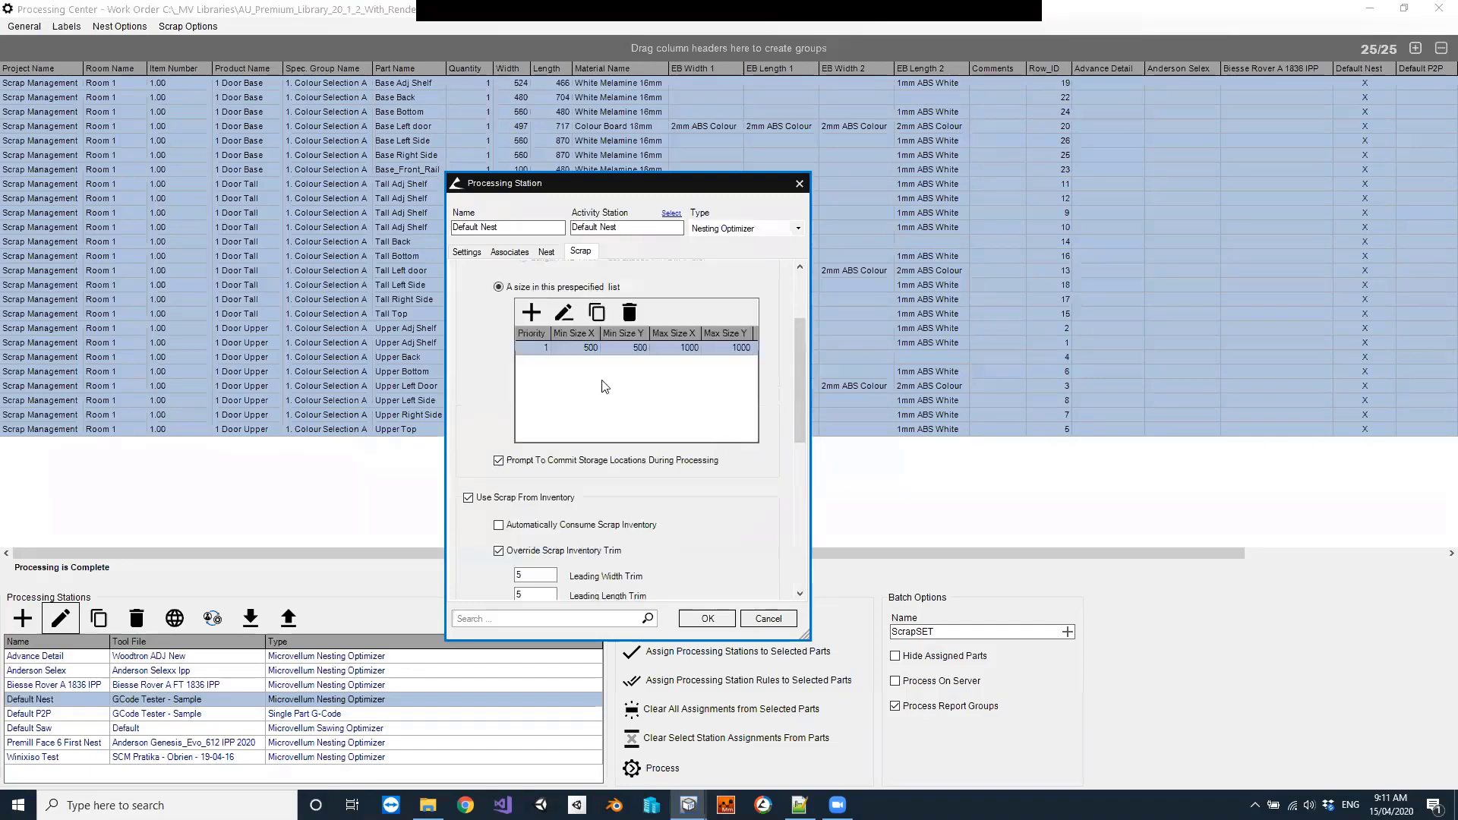
left_click(801, 301)
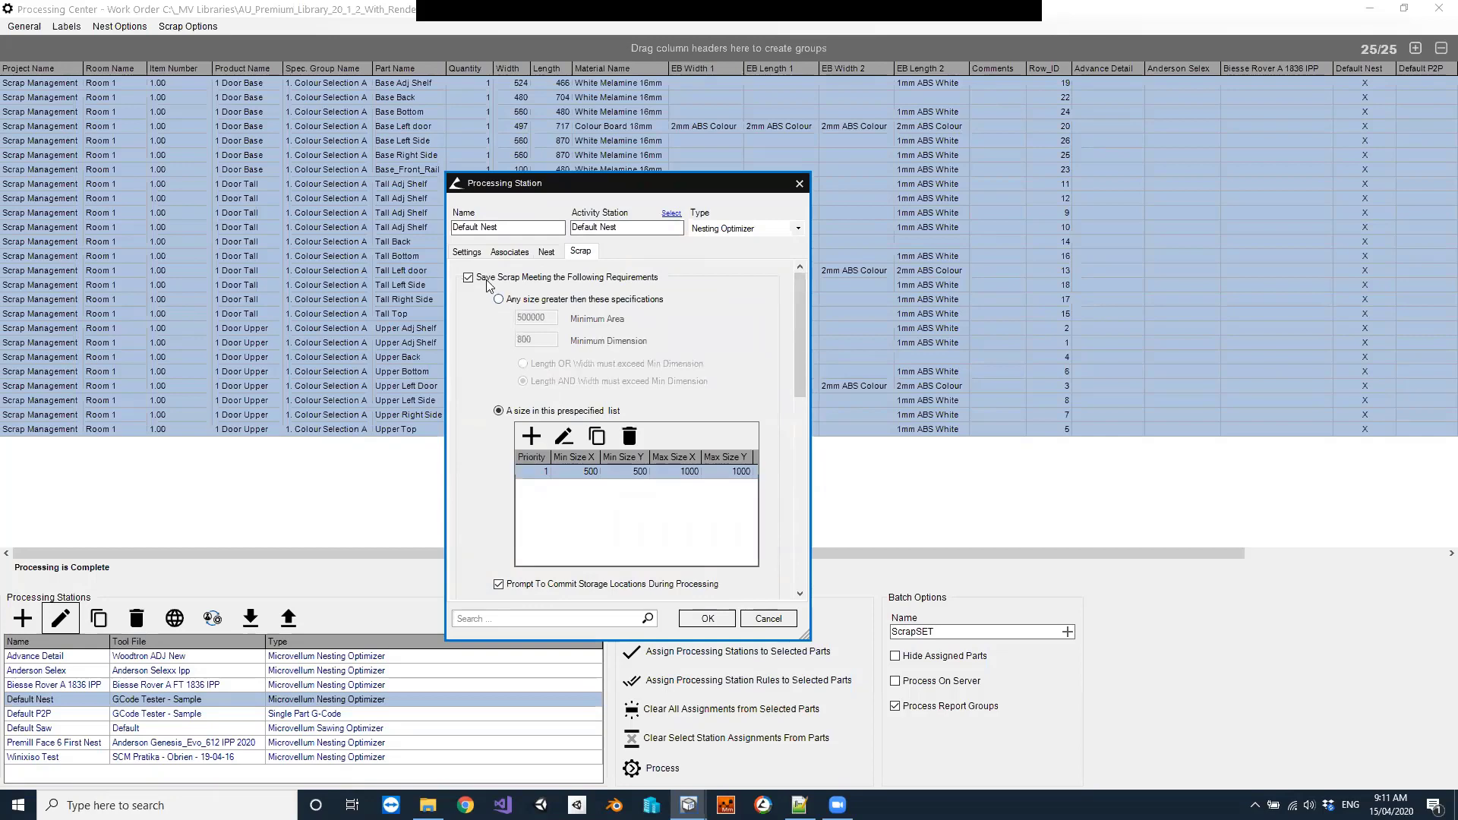
scroll(802, 322, "down", 3)
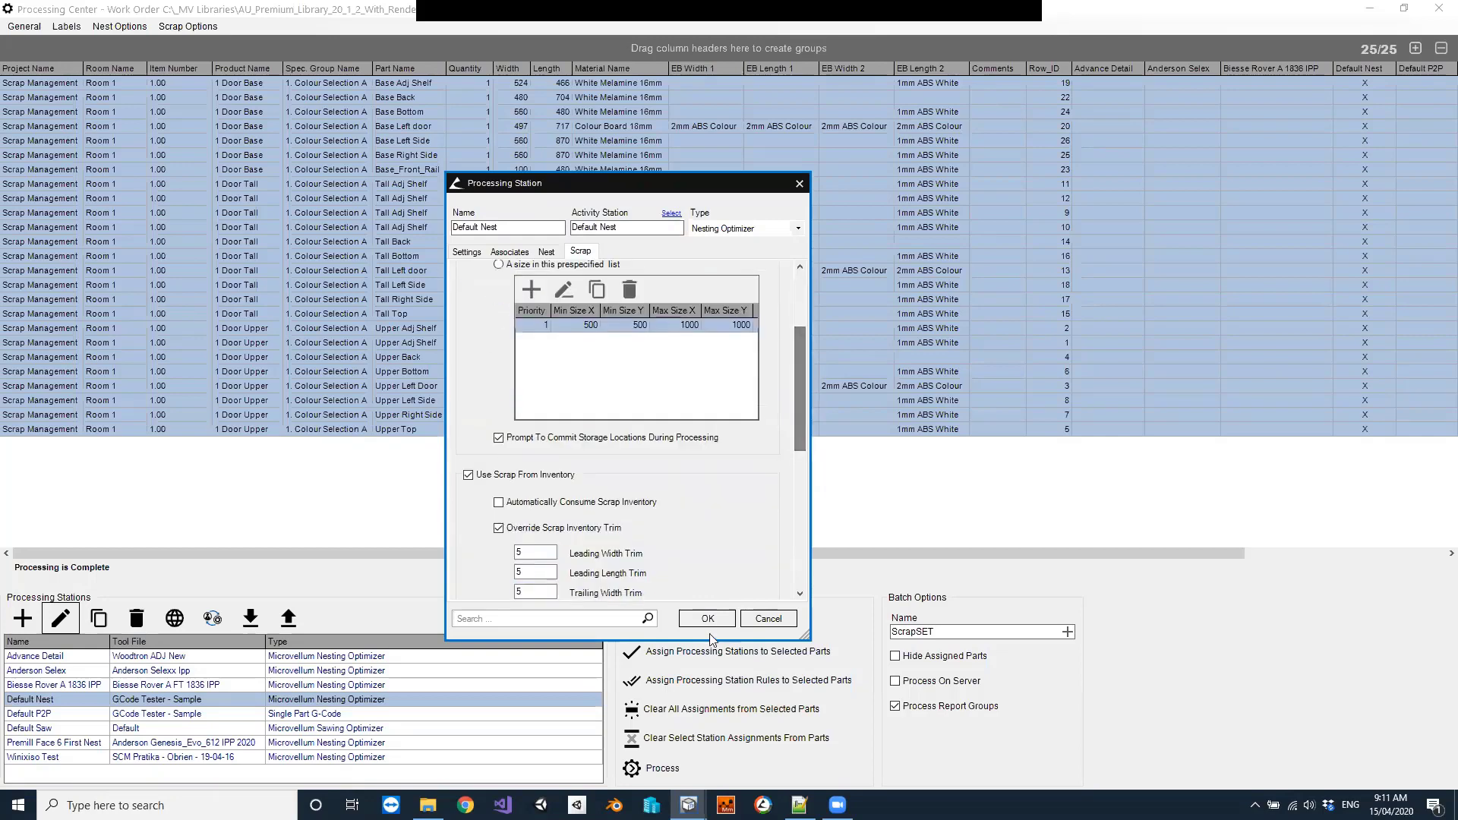
left_click(707, 618)
Rename the batch as ScrapUSE, process it, and close the scrap commitment window without committing any scrap
mouse_move(936, 632)
left_mouse_down()
mouse_move(892, 632)
mouse_move(921, 637)
left_mouse_up()
type("USE")
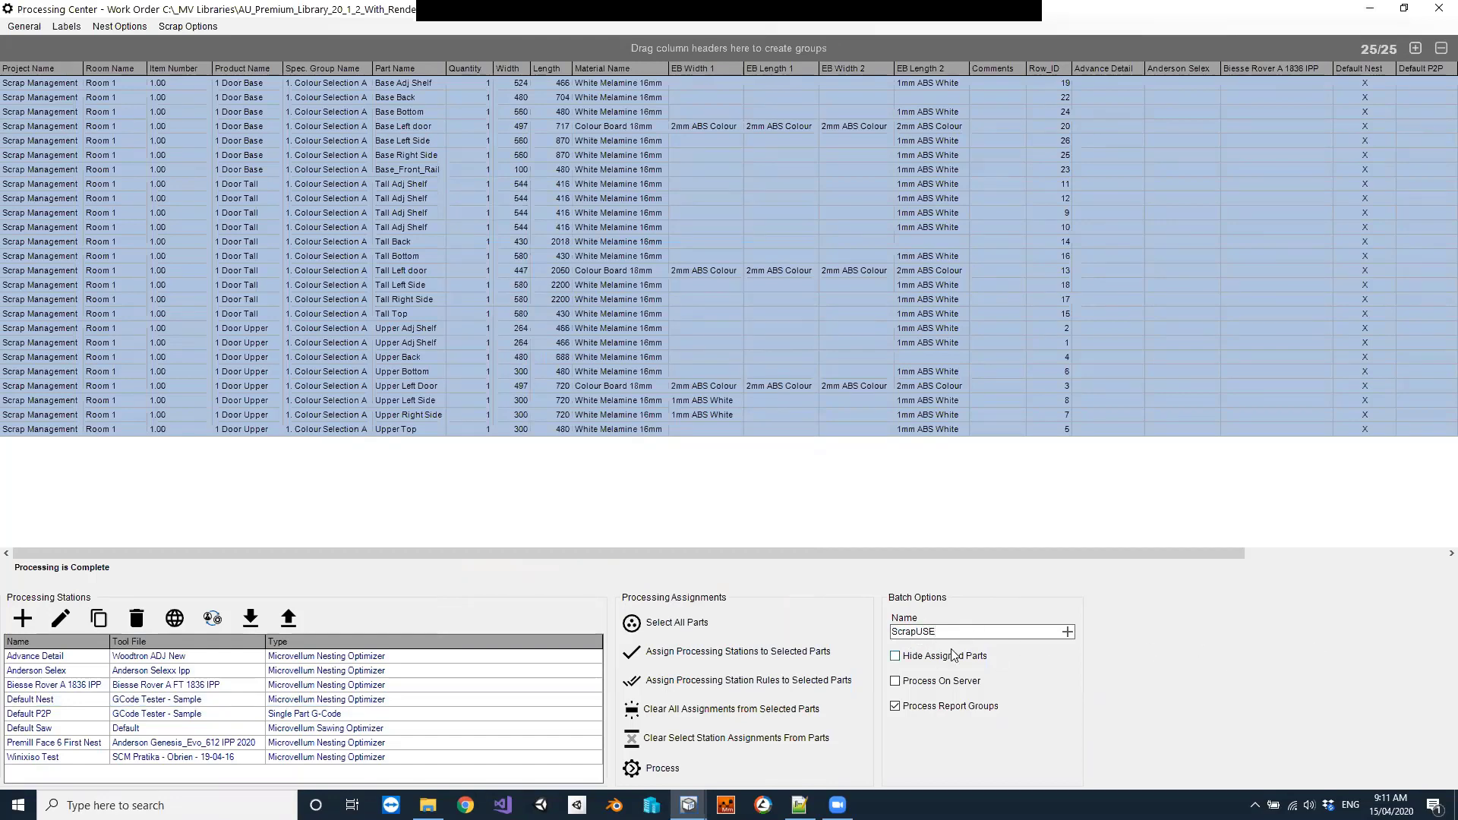
left_click(691, 767)
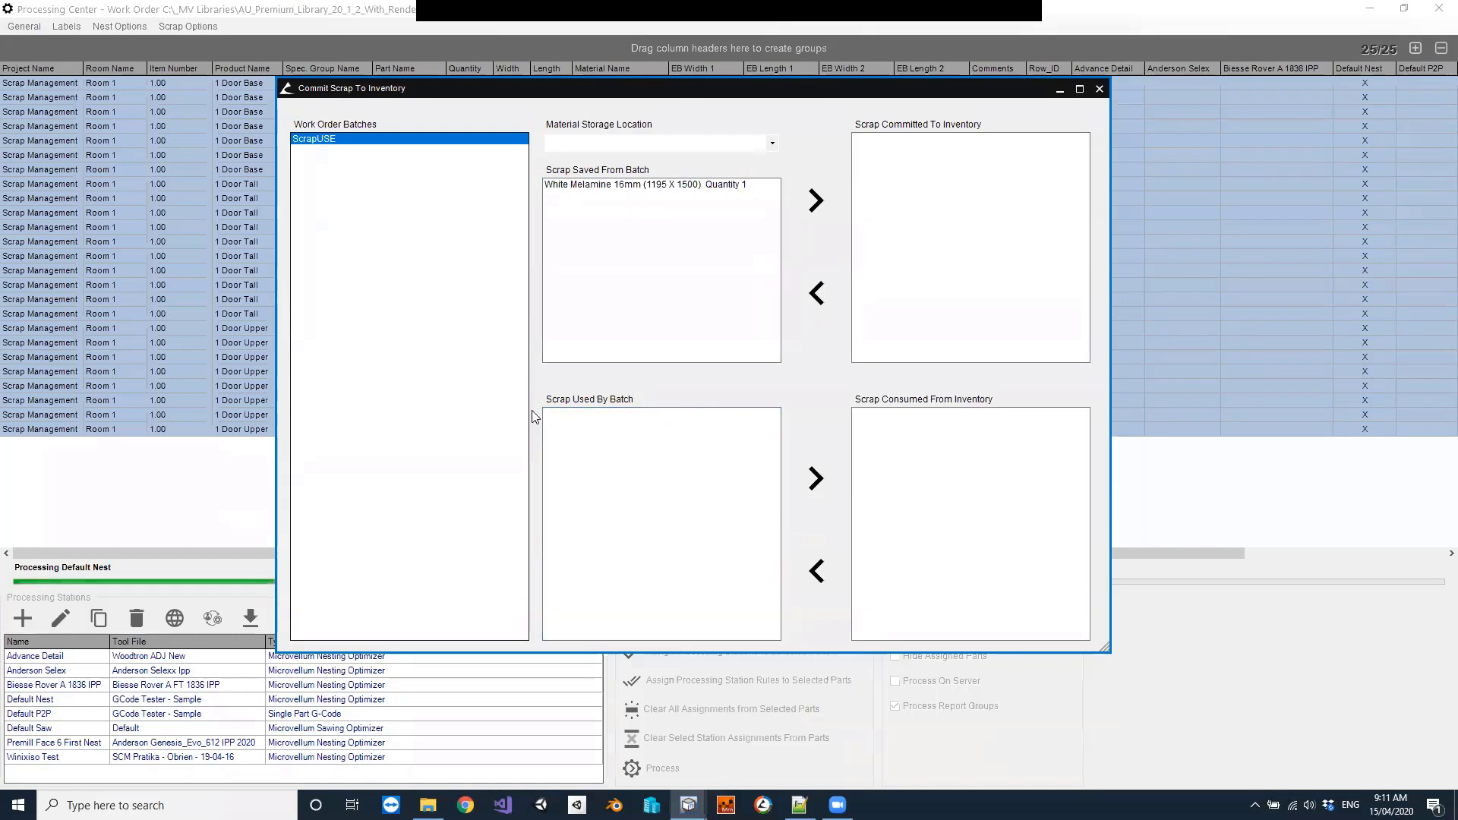
left_click(1098, 90)
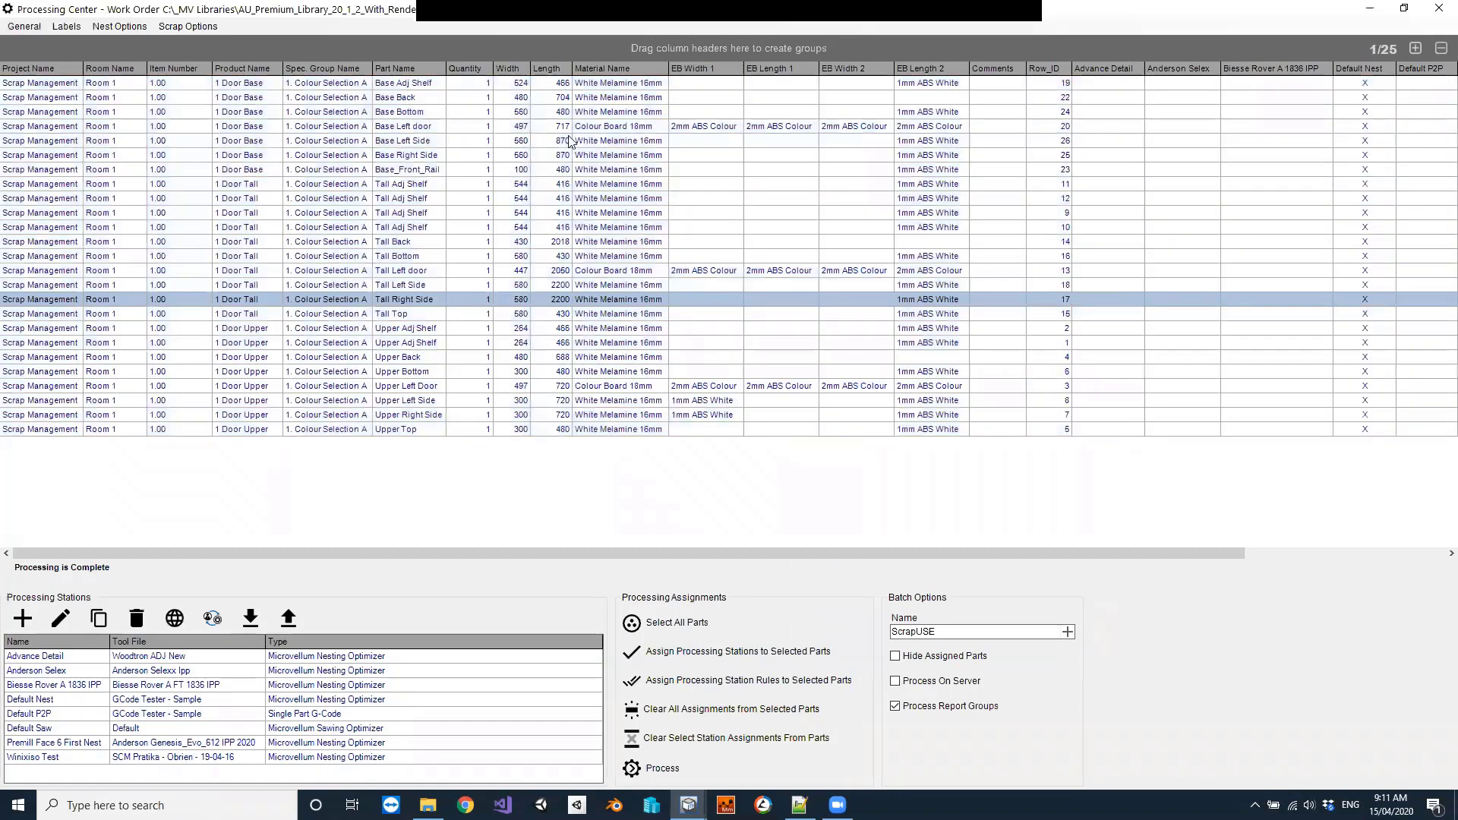
Clear all processing station assignments from every part except Upper Top
left_click(782, 429, "ctrl")
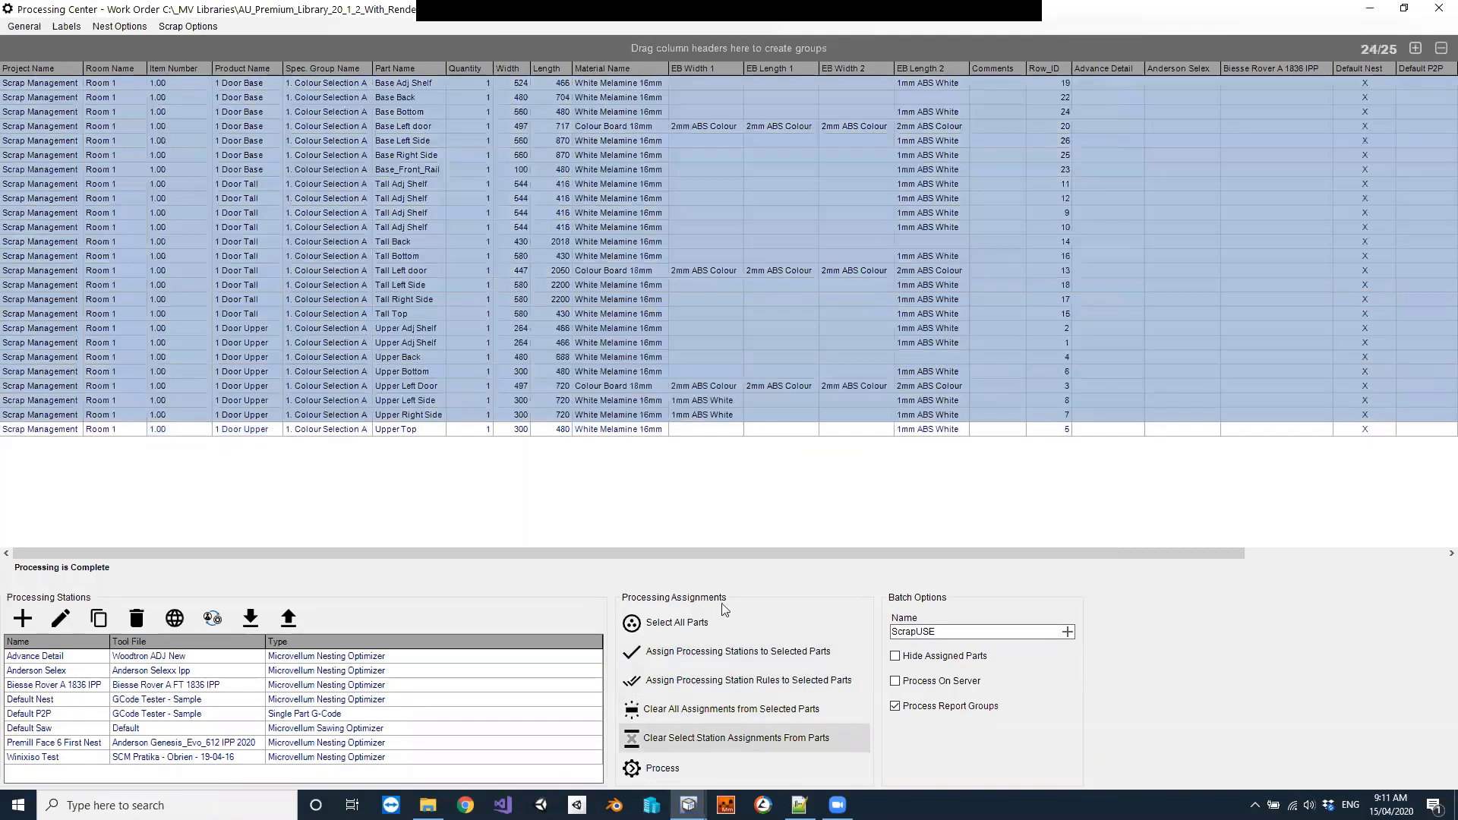
left_click(690, 737)
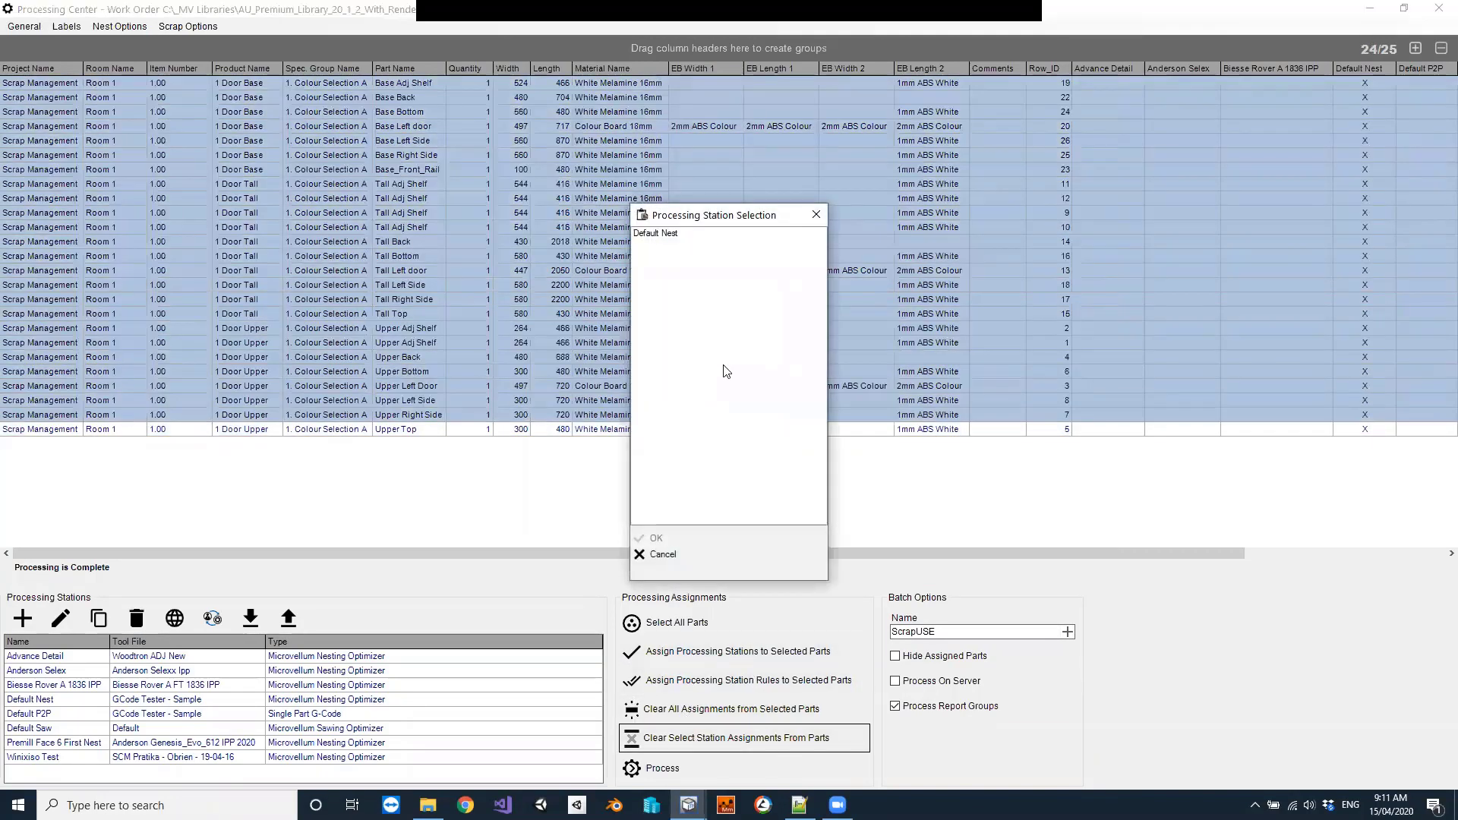
key("Escape")
left_click(718, 709)
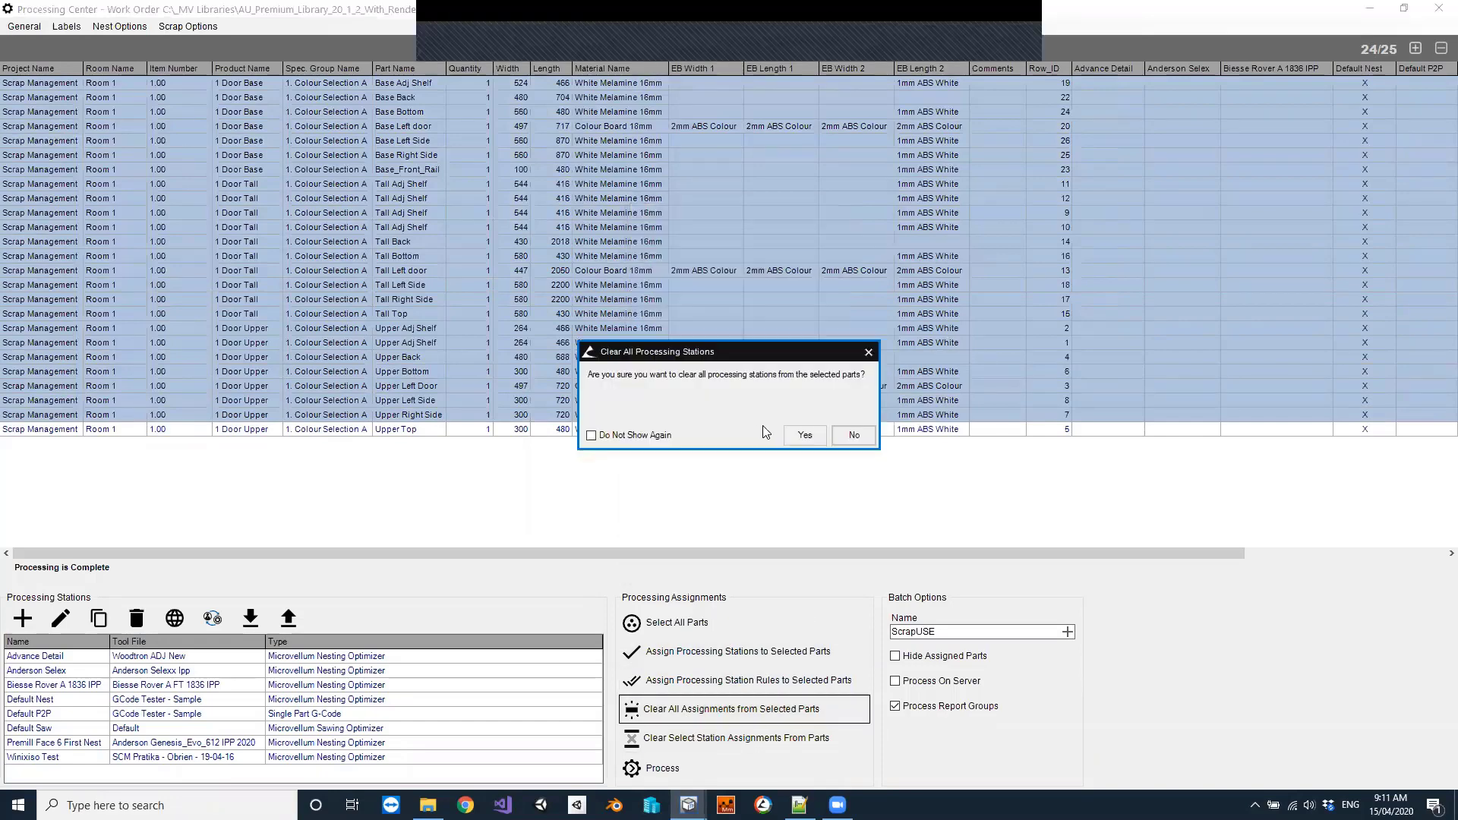
left_click(796, 435)
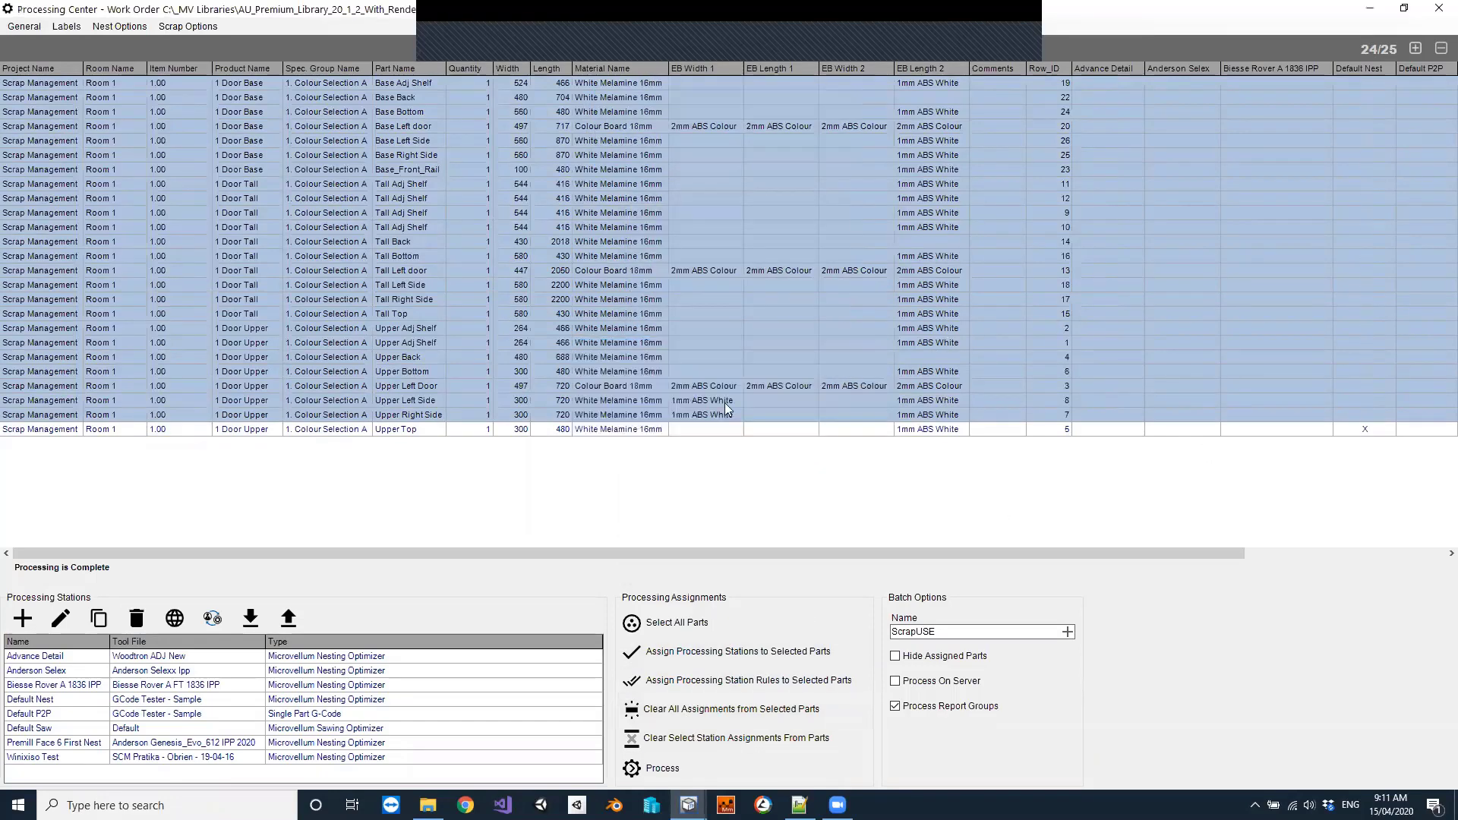
Assign the Default Nest station to the Upper Right Side and Upper Top parts, and process them as batch ScrapUSE
left_click(636, 414)
left_click(638, 429, "ctrl")
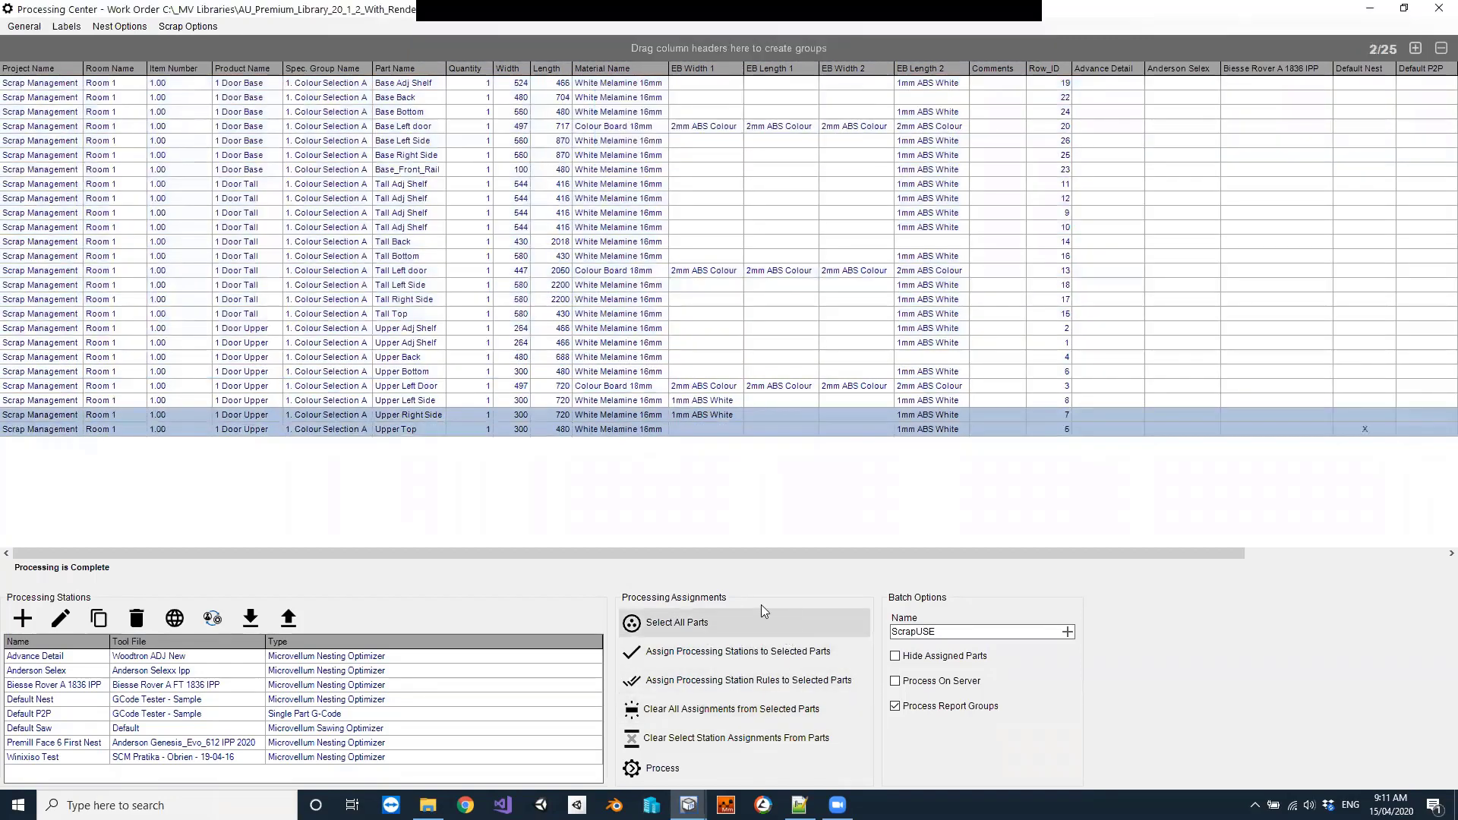
left_click(124, 700)
left_click(720, 652)
left_click(716, 767)
left_click(803, 439)
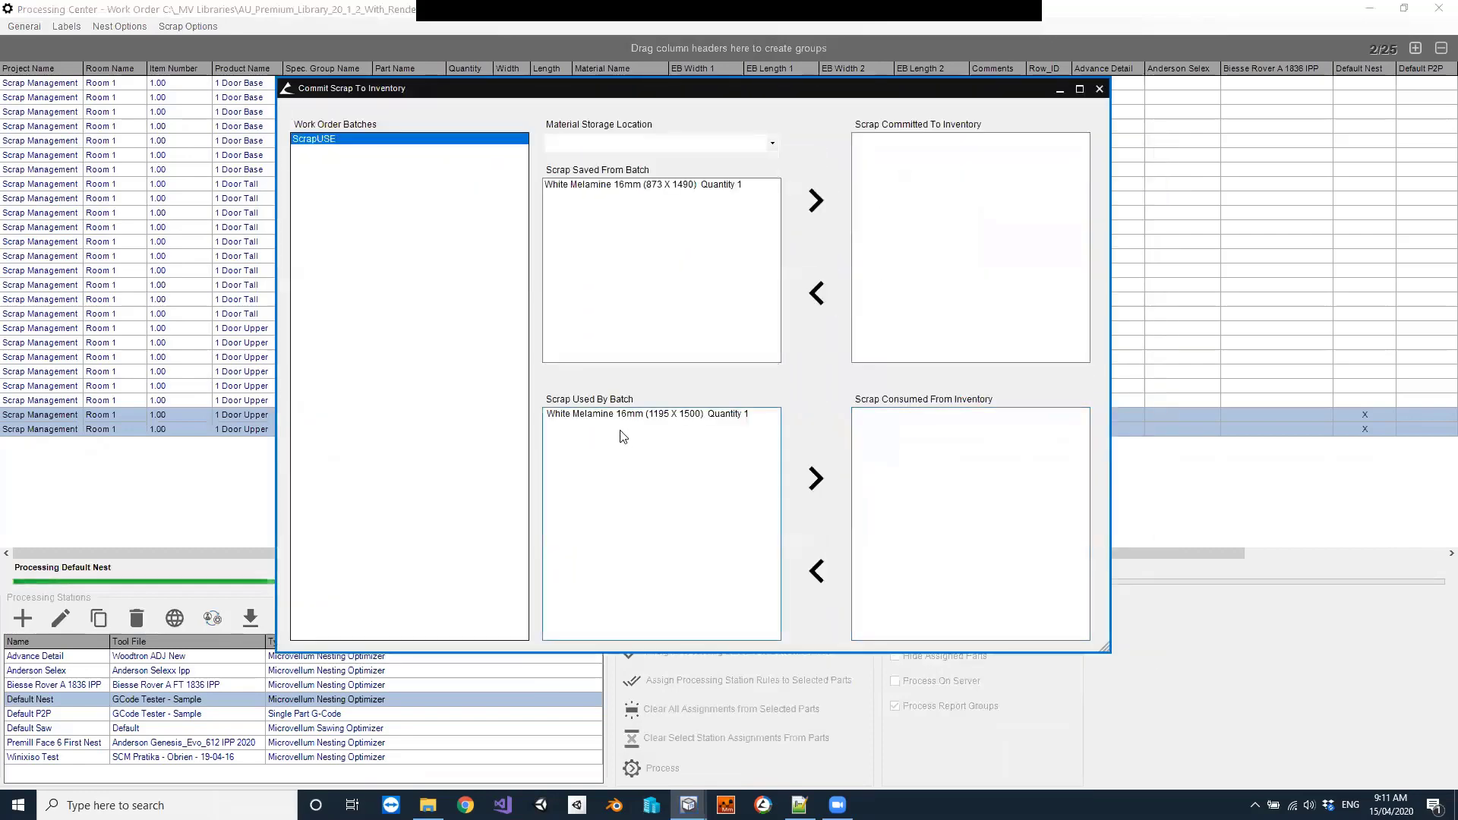
Mark the White Melamine 16mm (1195 x 1500) scrap used by the batch as consumed from inventory and close the commitment window
left_click(636, 416)
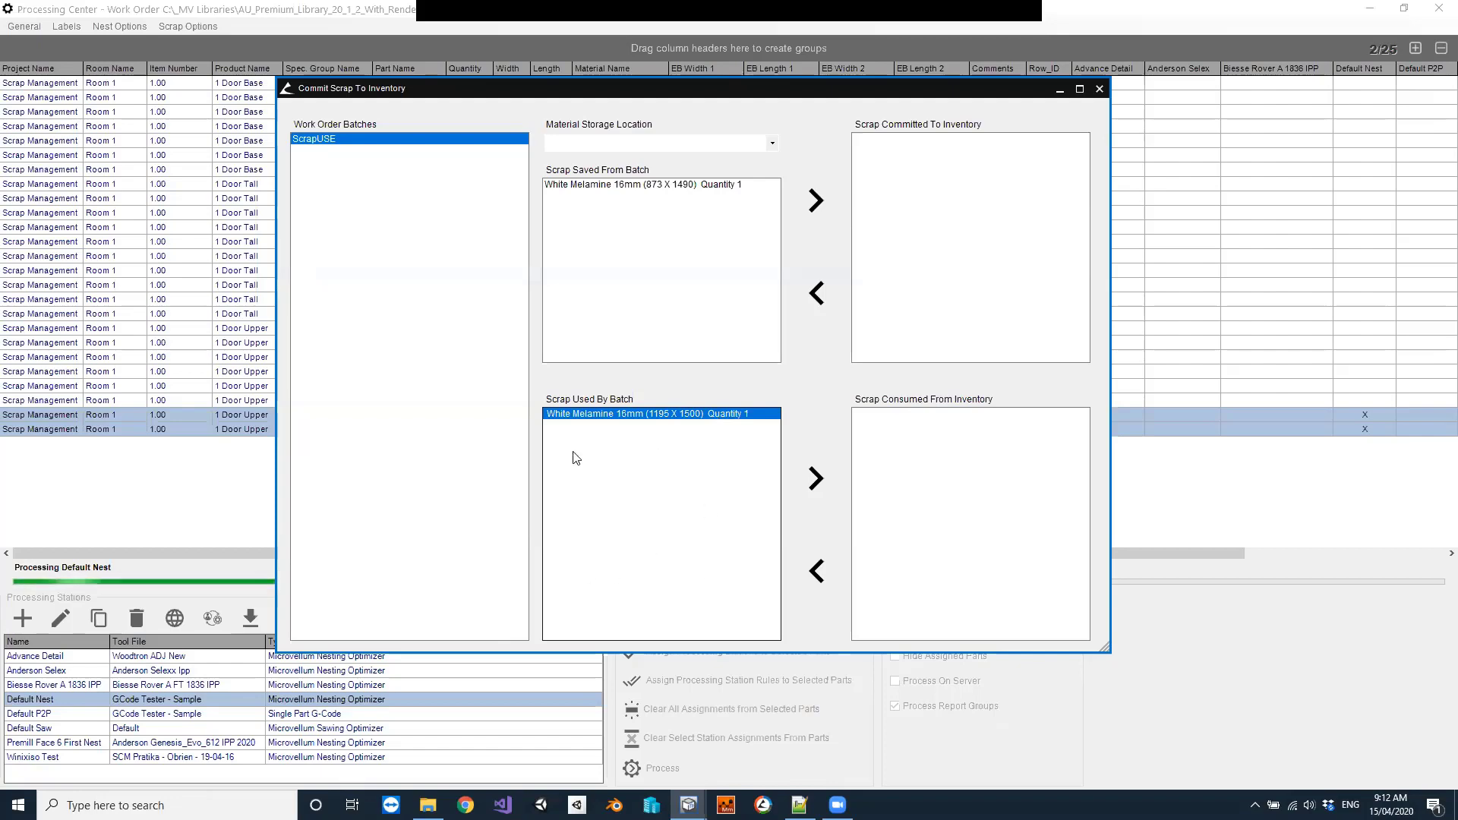
left_click(815, 479)
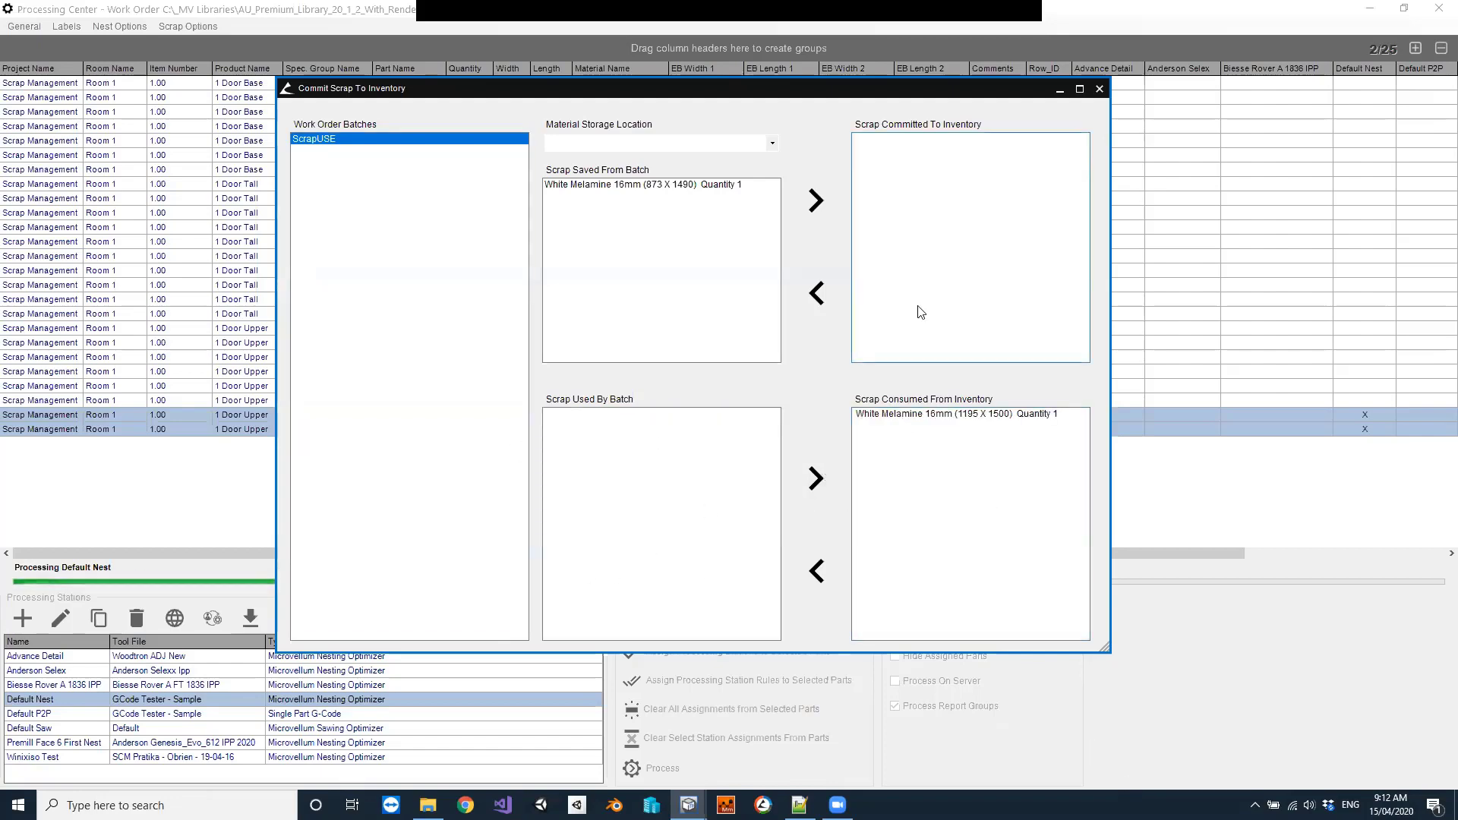
key("Escape")
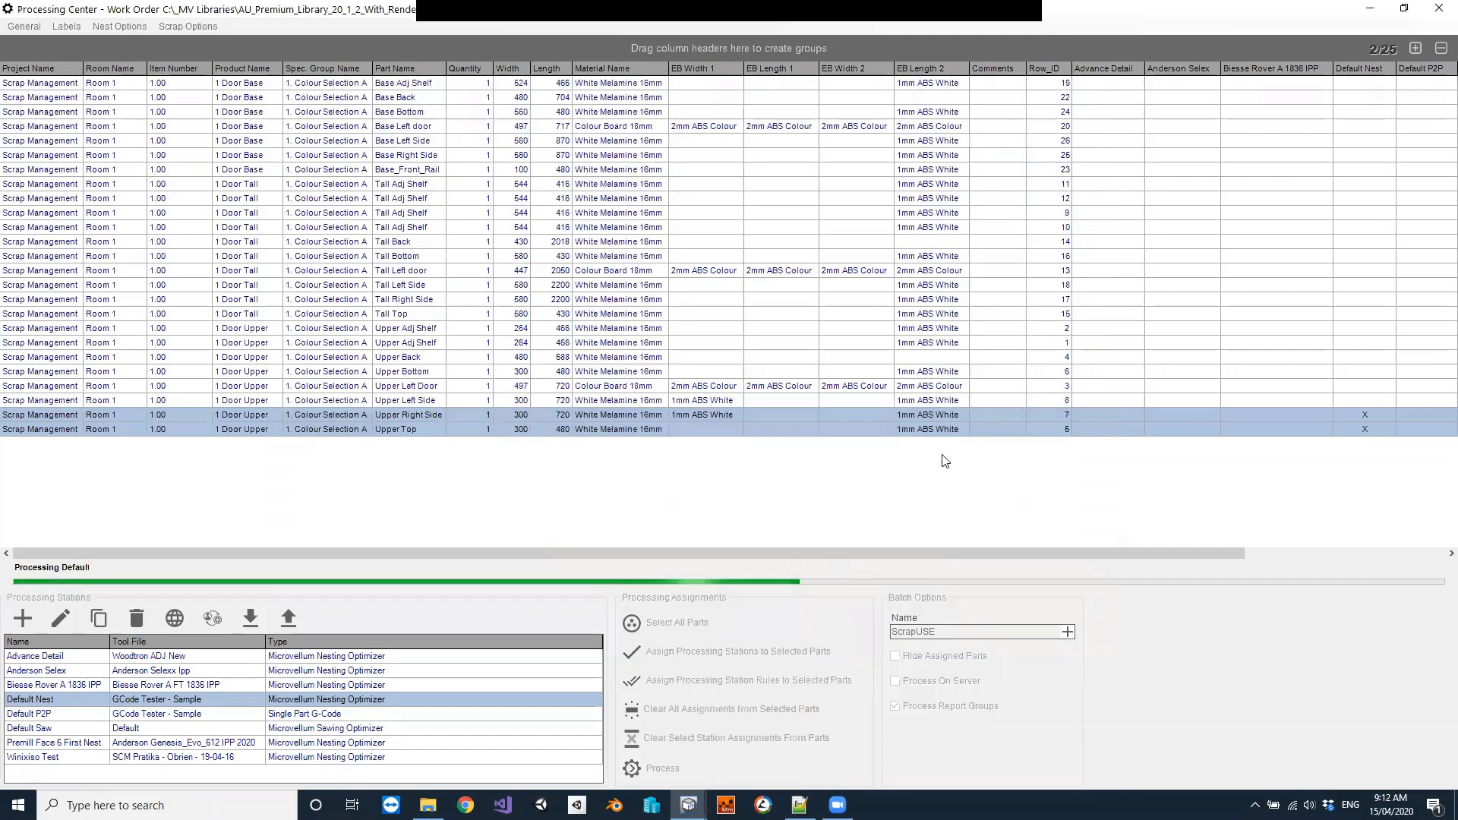
Open the Composite nest drawing from the ScrapUSE batch's Default Nest folder and view the scrap name and bin on sheet ScrapUSE1001
left_click(120, 26)
left_click(137, 45)
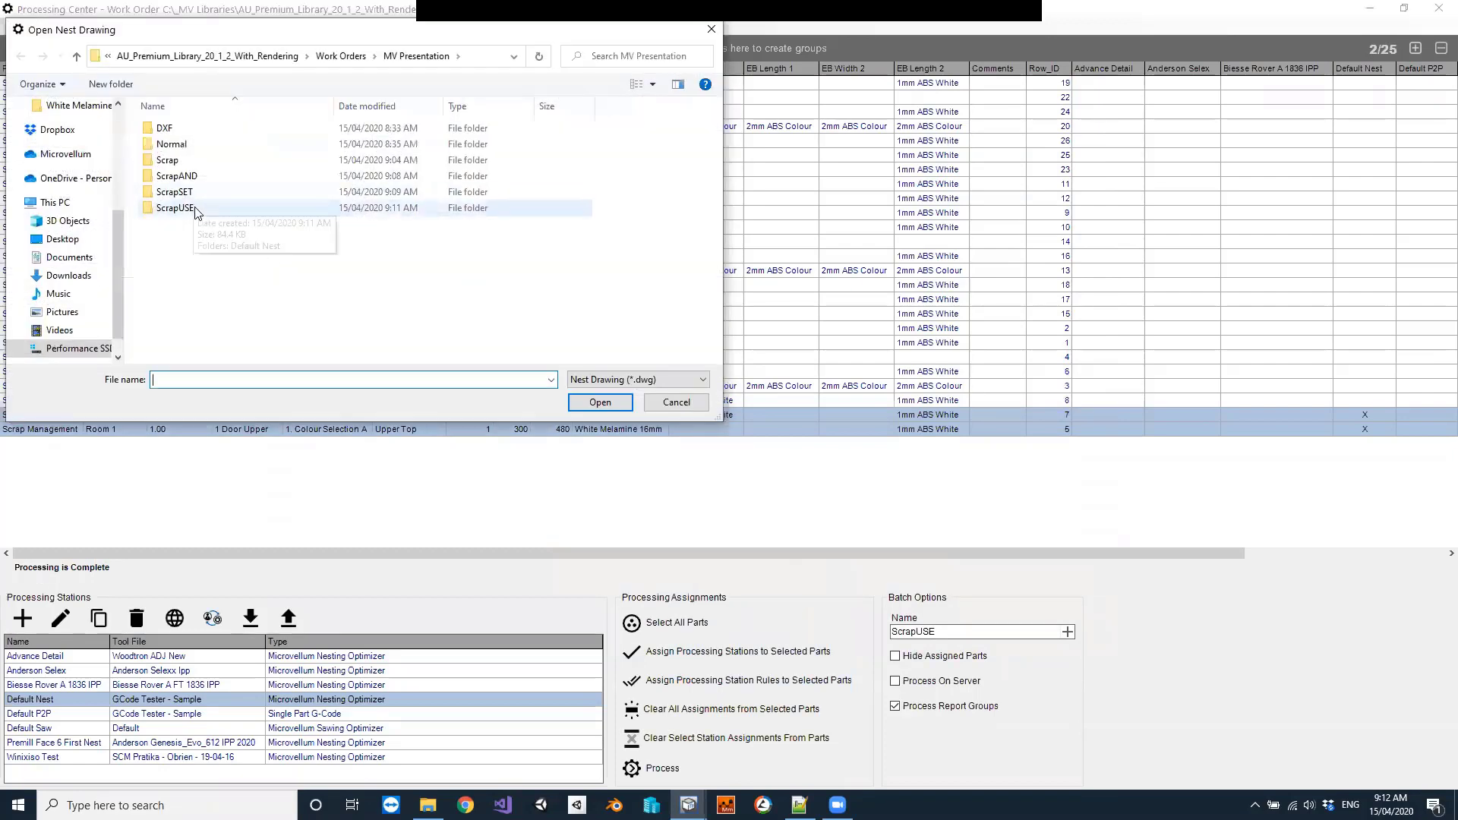
double_click(186, 207)
left_click(199, 131)
double_click(199, 130)
double_click(200, 147)
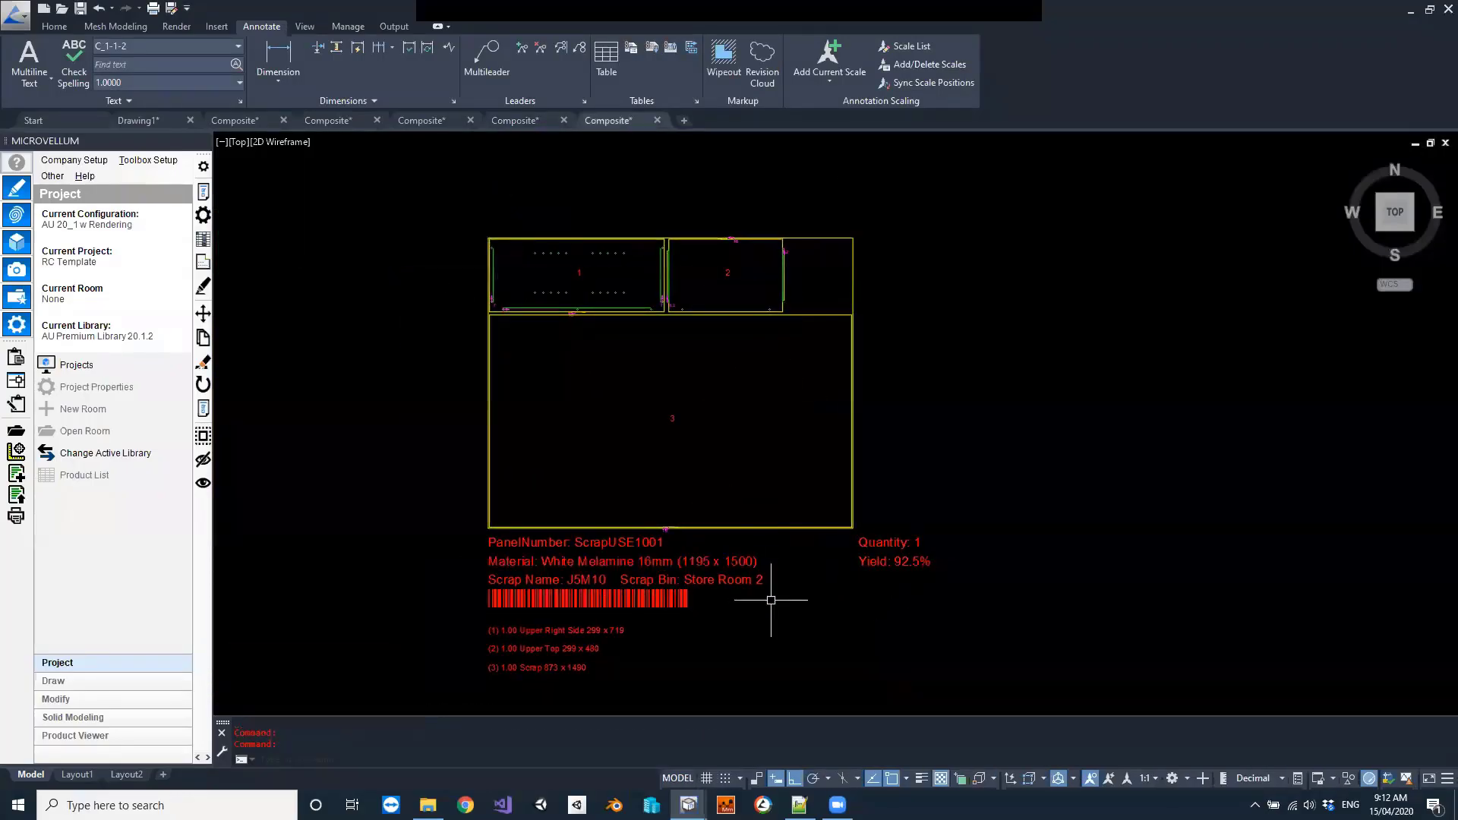
middle_click_drag(767, 600, 900, 539)
scroll(908, 524, "up", 2)
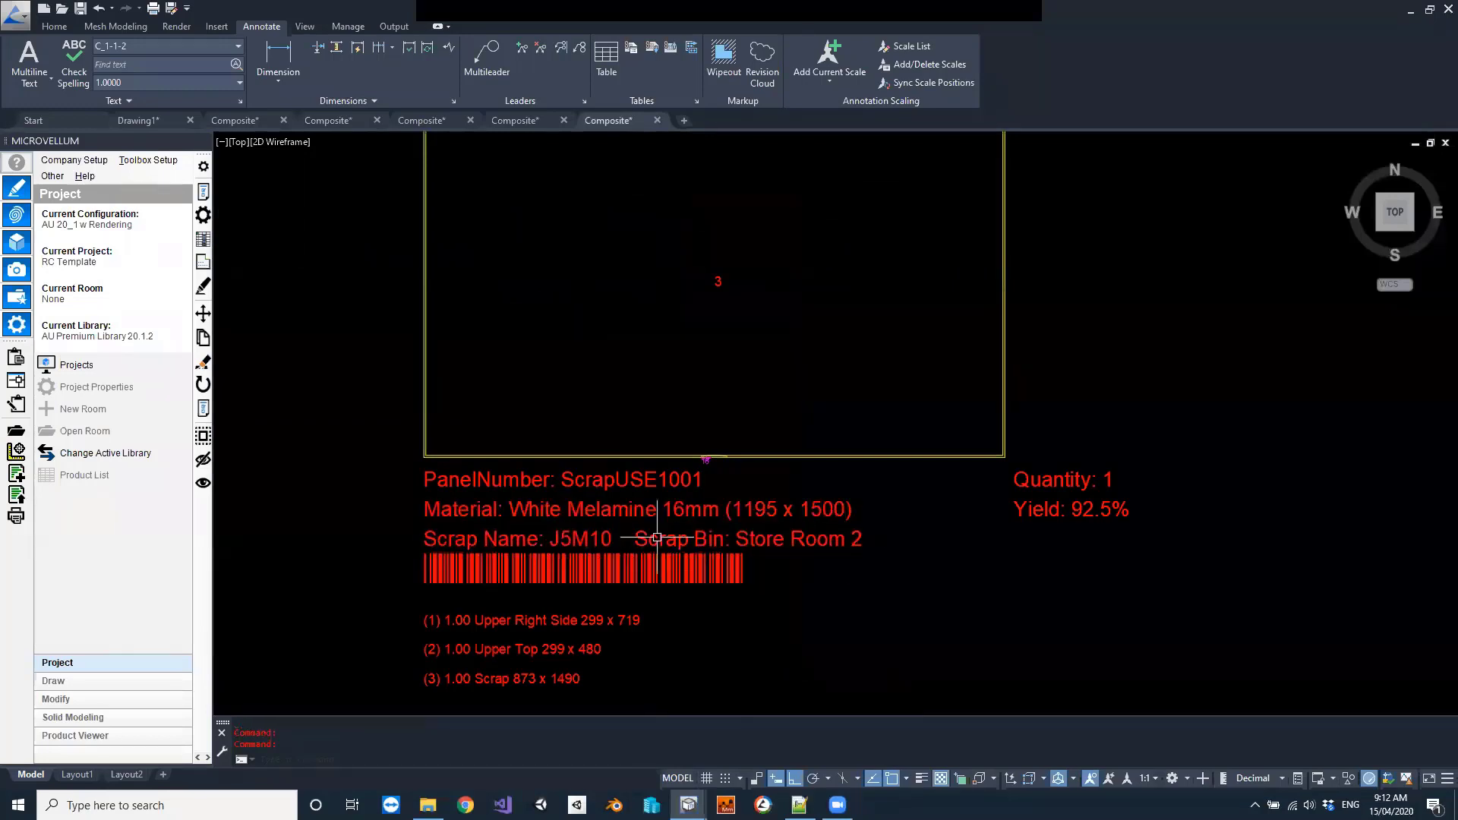
middle_click_drag(923, 478, 924, 533)
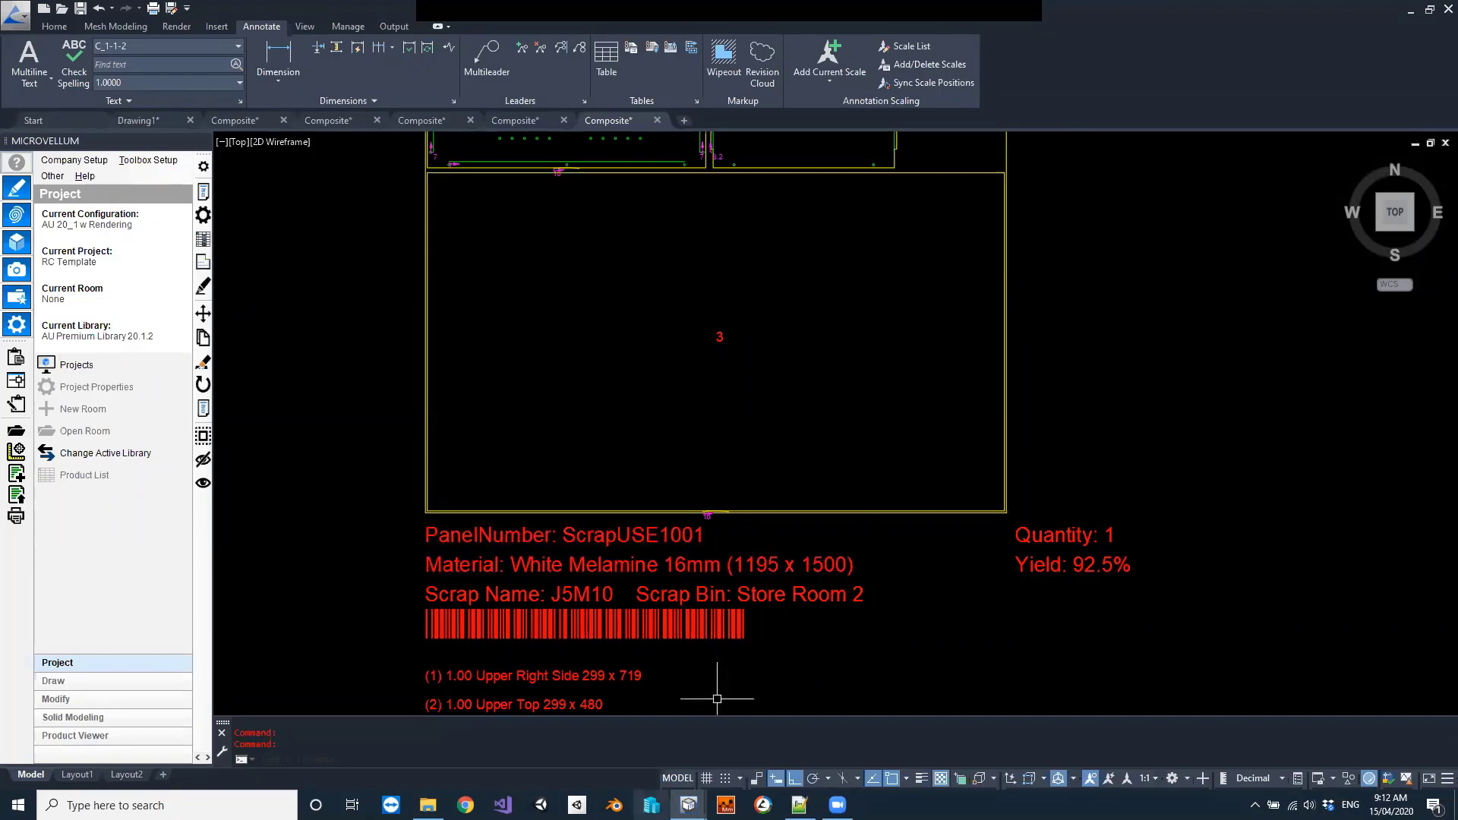
Switch to the Processing Center and start a print preview of the Microvellum nest part labels
mouse_move(688, 804)
left_click(236, 742)
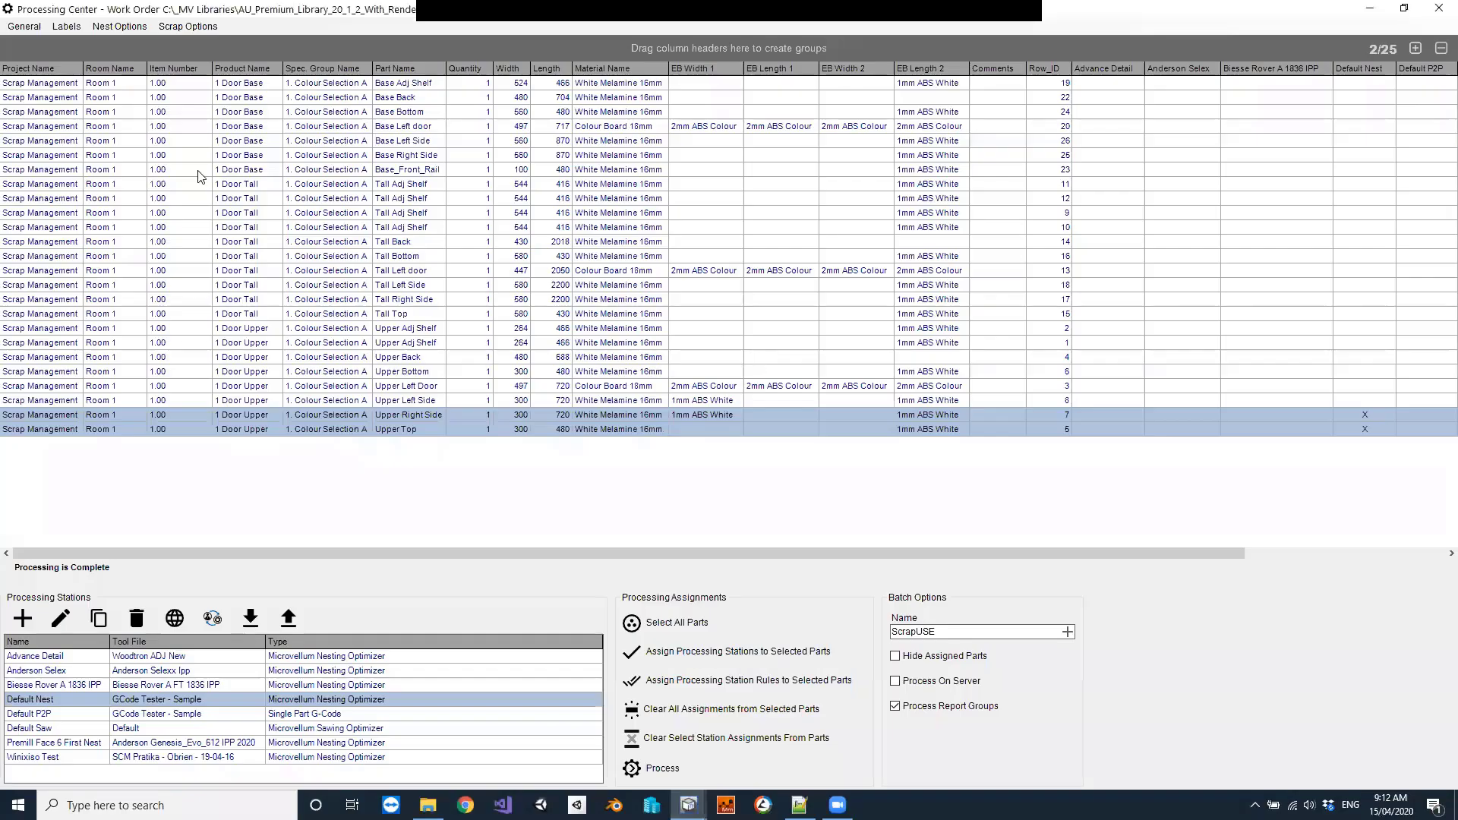
left_click(119, 26)
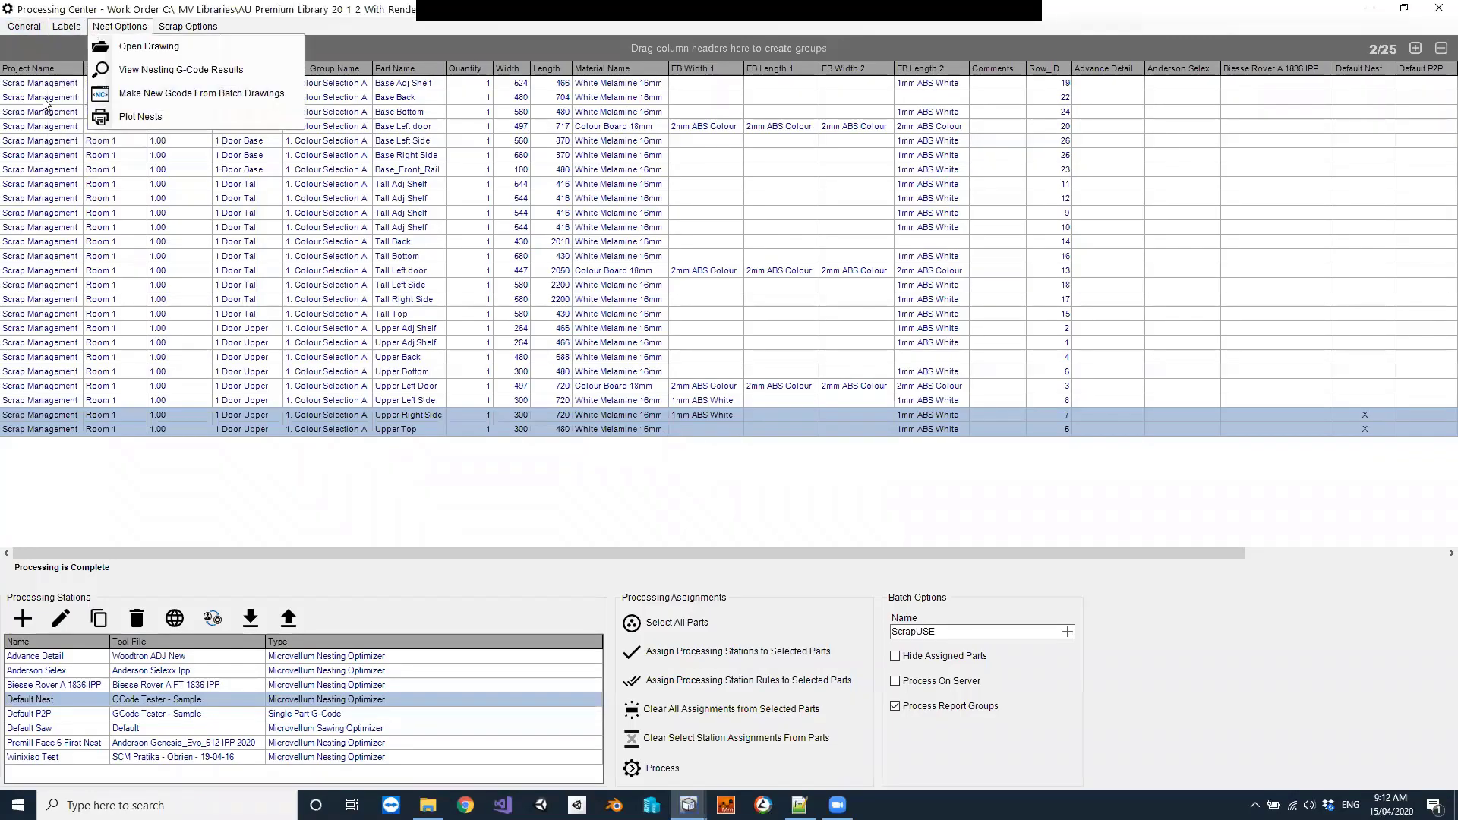
mouse_move(65, 29)
mouse_move(93, 152)
mouse_move(304, 152)
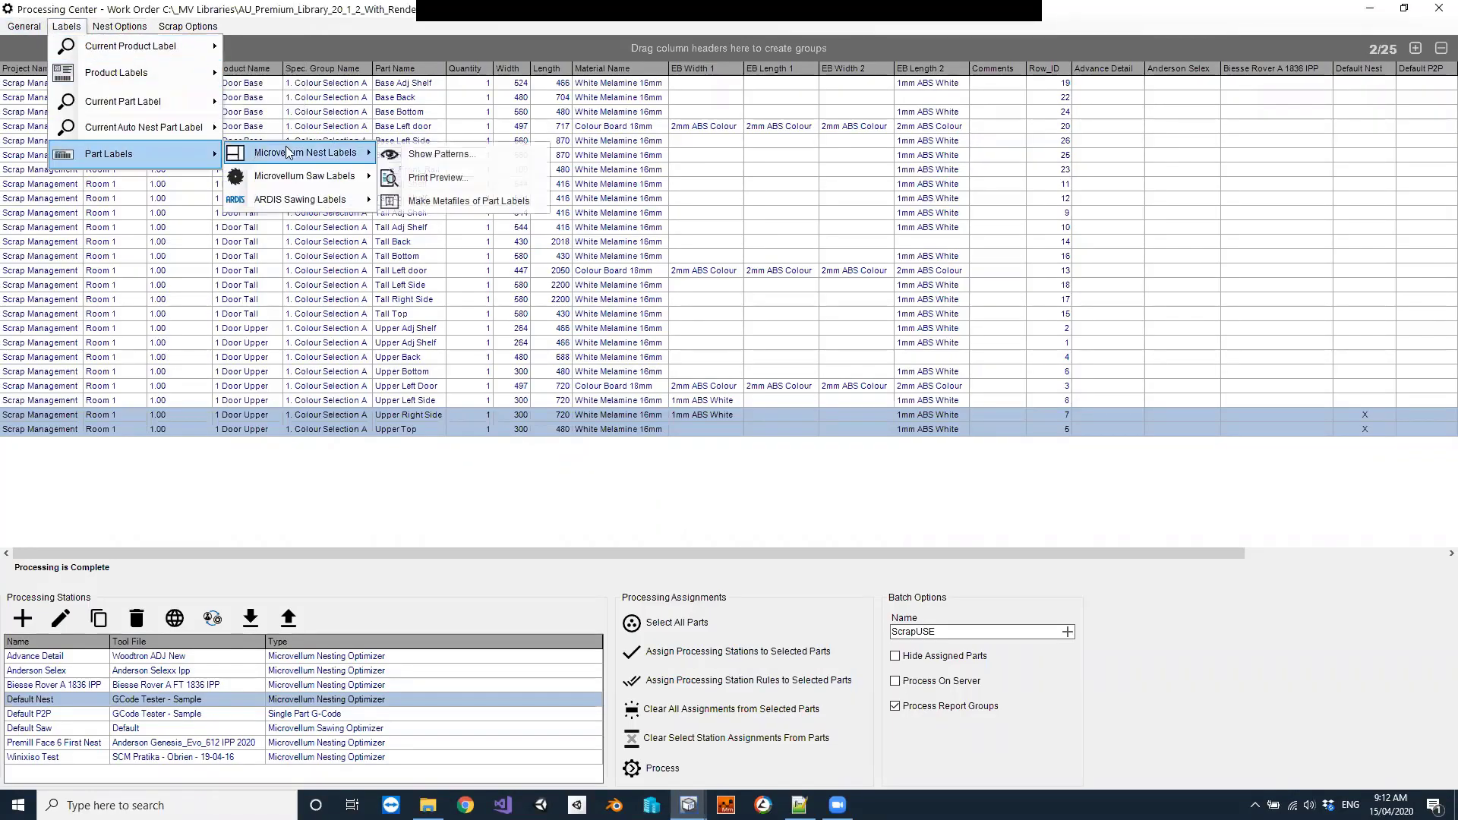
left_click(446, 172)
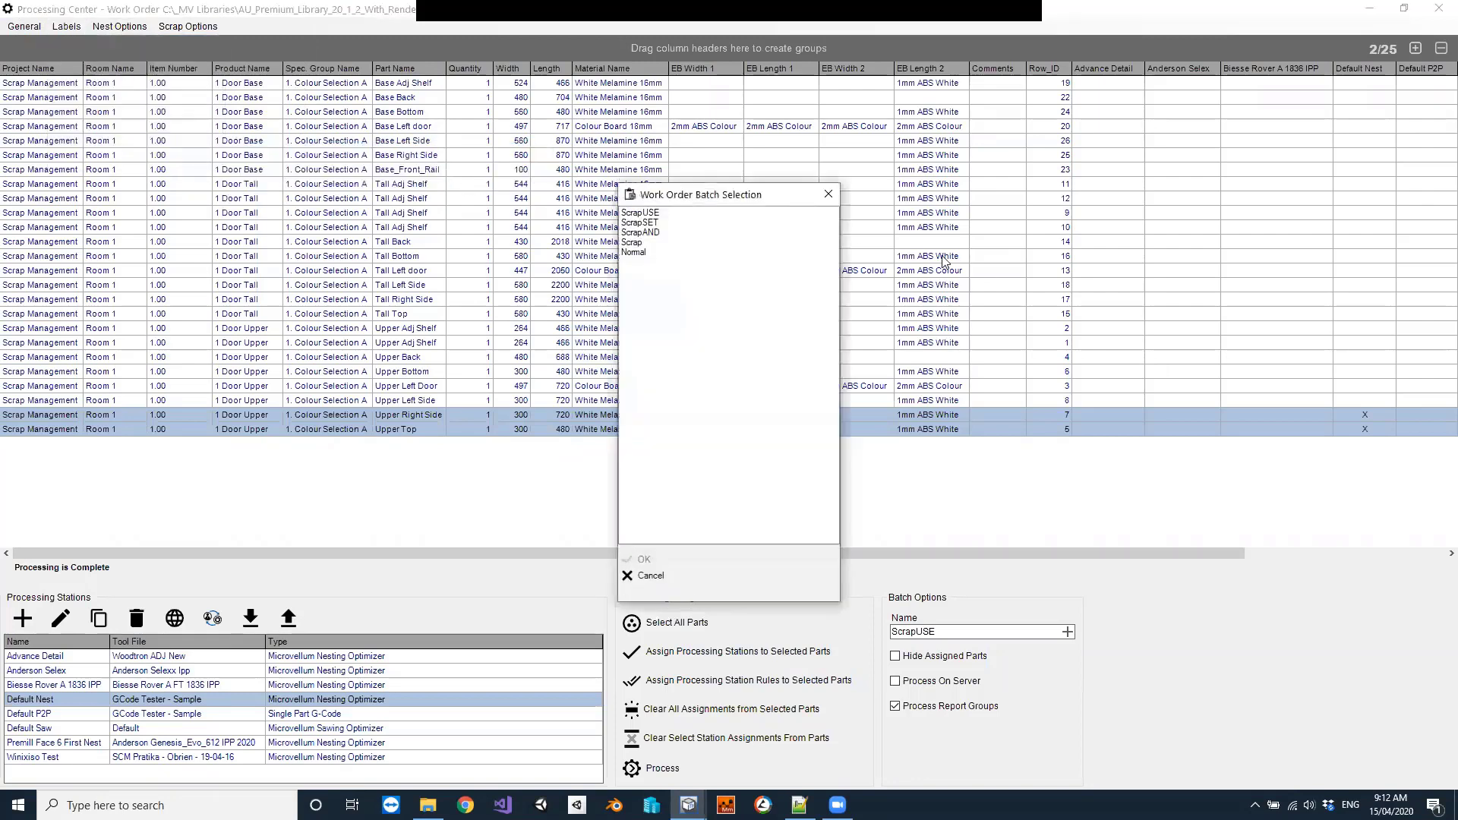
Preview the part labels of the Scrap batch and view the Colour Board 18mm scrap label on page 25
left_click(634, 243)
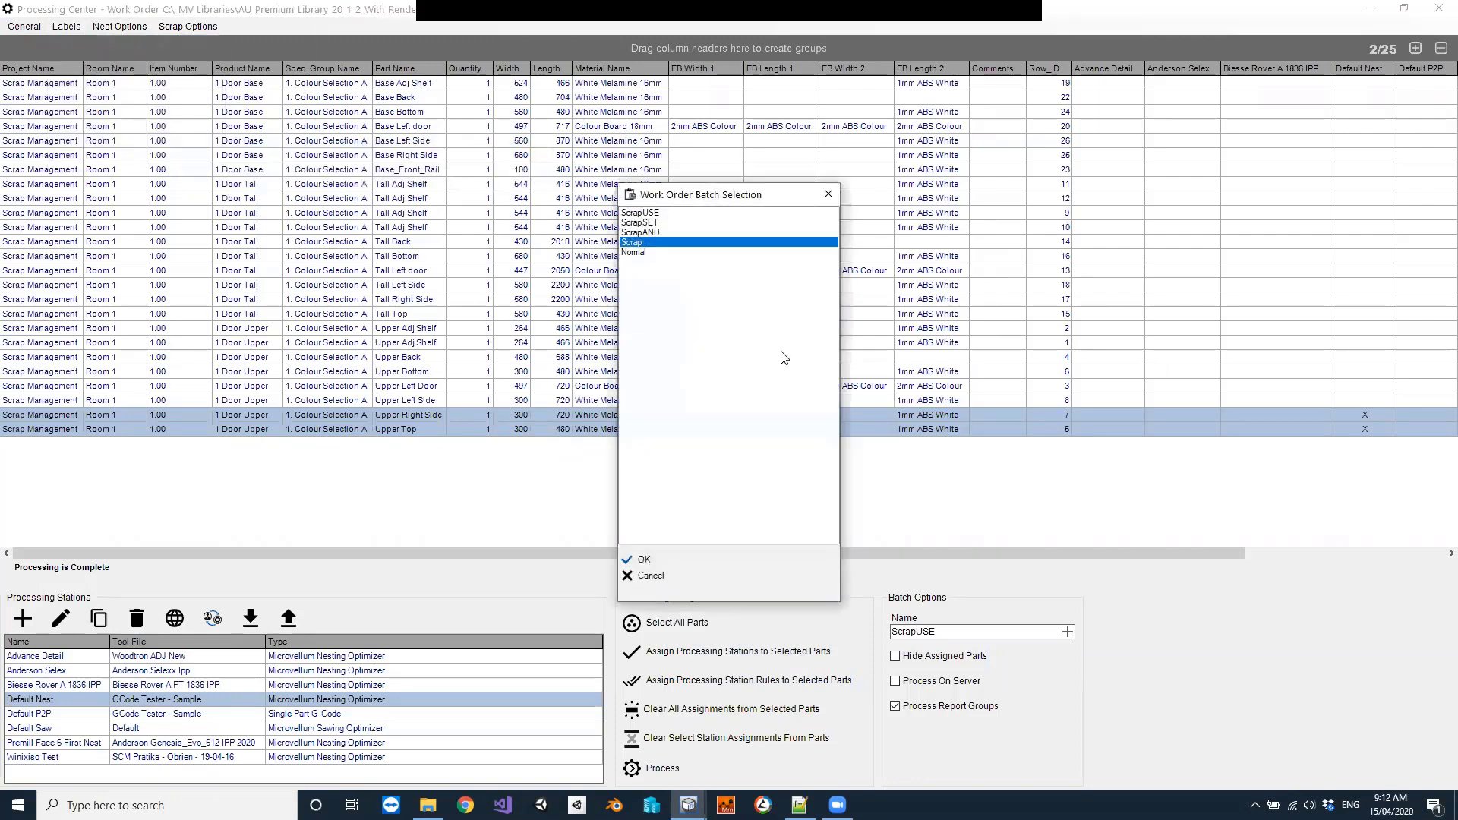
left_click(673, 559)
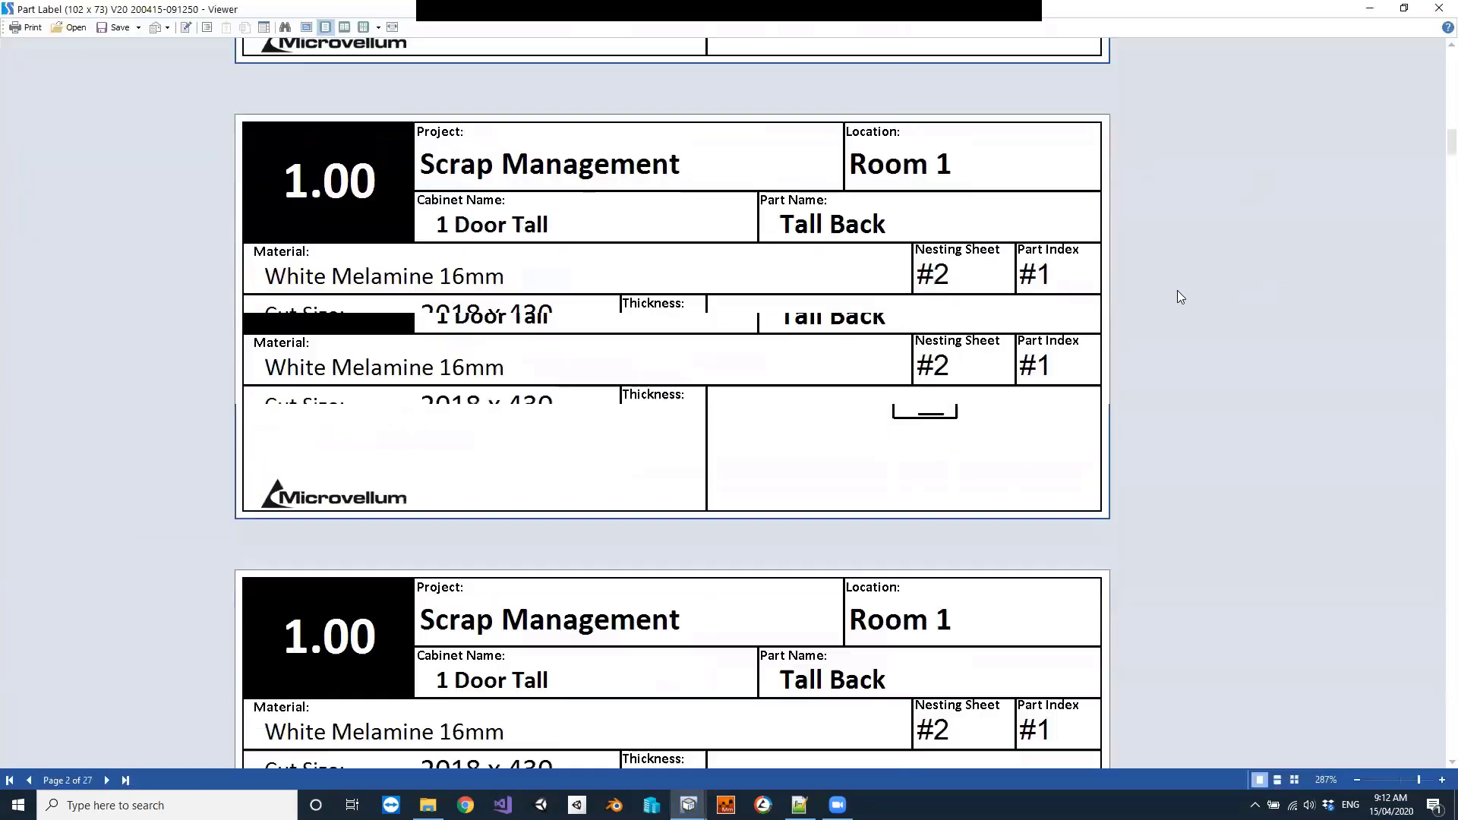
left_click_drag(1451, 143, 1437, 741)
scroll(1019, 81, "down", 3)
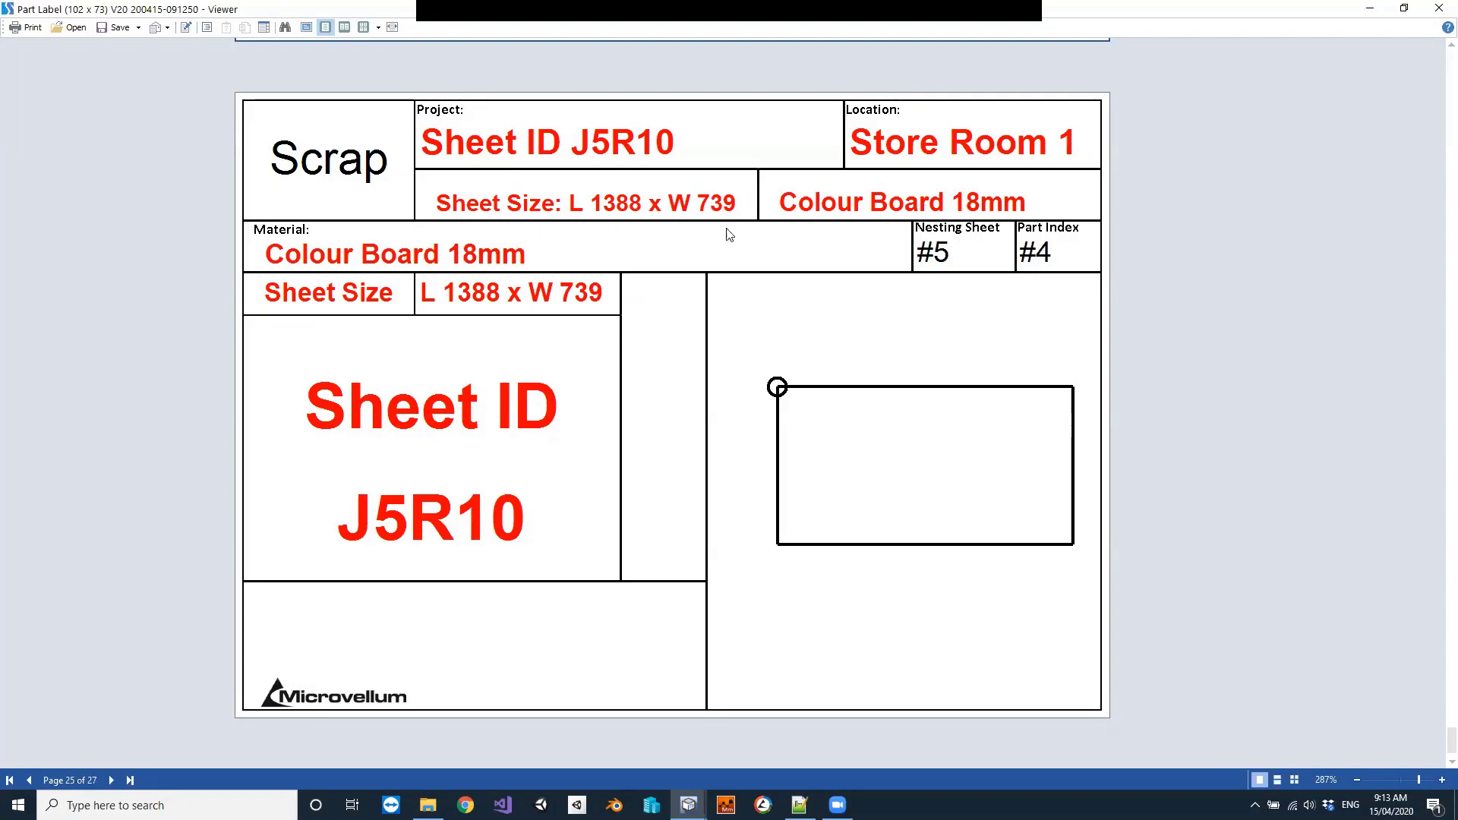
Close the label preview and enable Destroy Offal for the Default Nest station, keeping both maximum dimensions at 50
left_click(1439, 8)
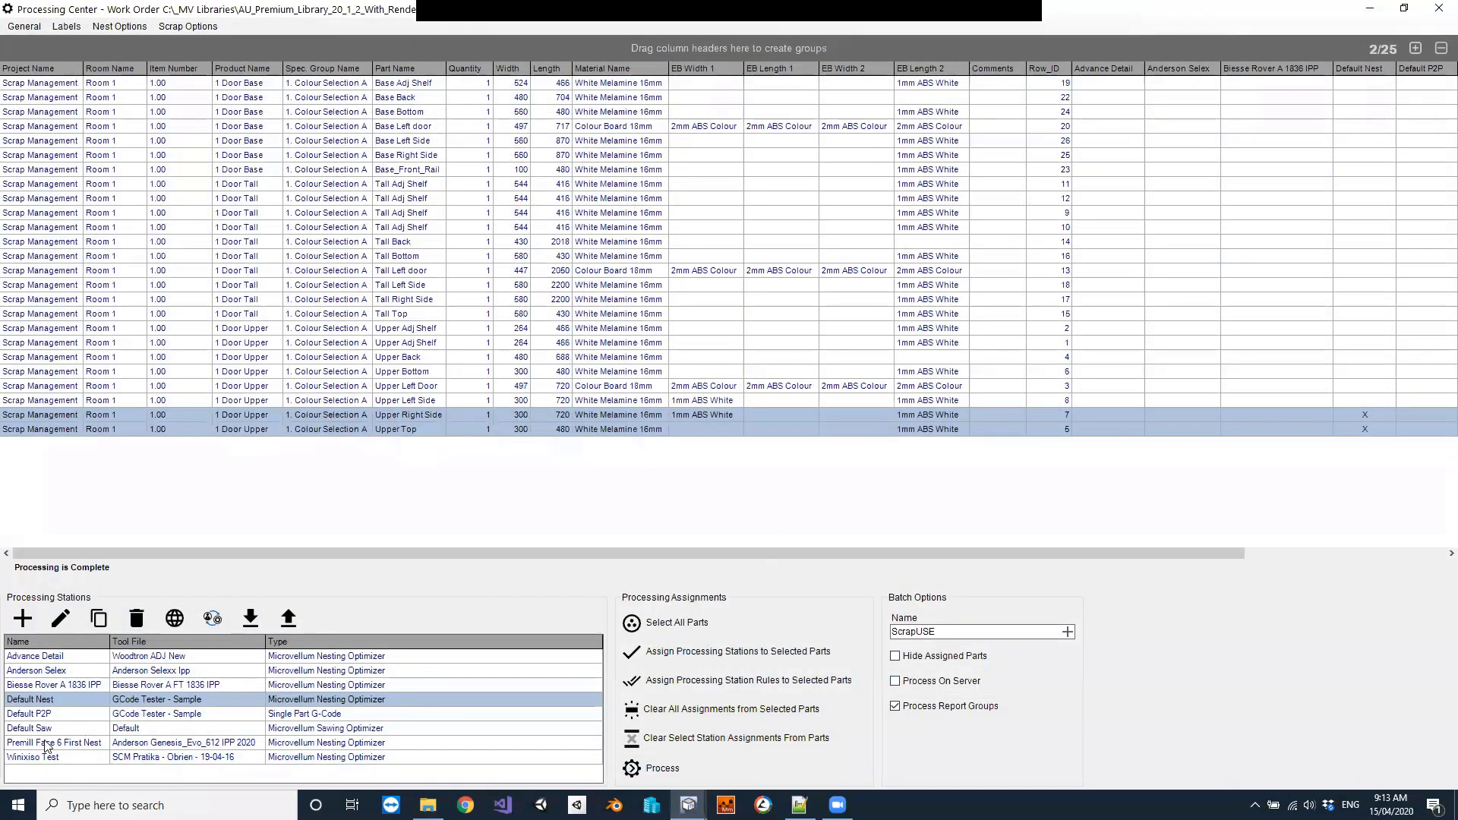
left_click(68, 615)
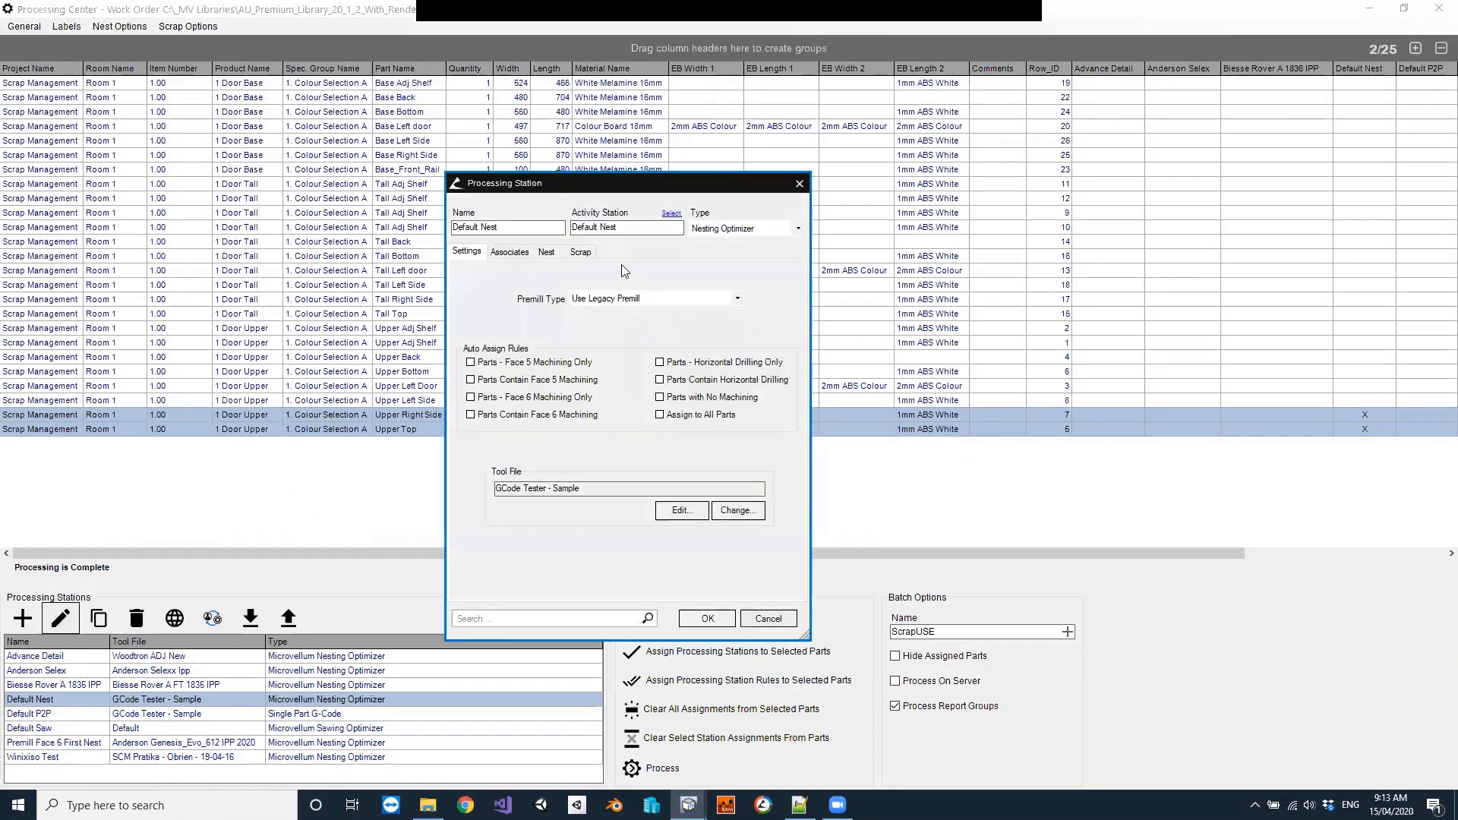
left_click(581, 253)
left_click_drag(797, 321, 790, 480)
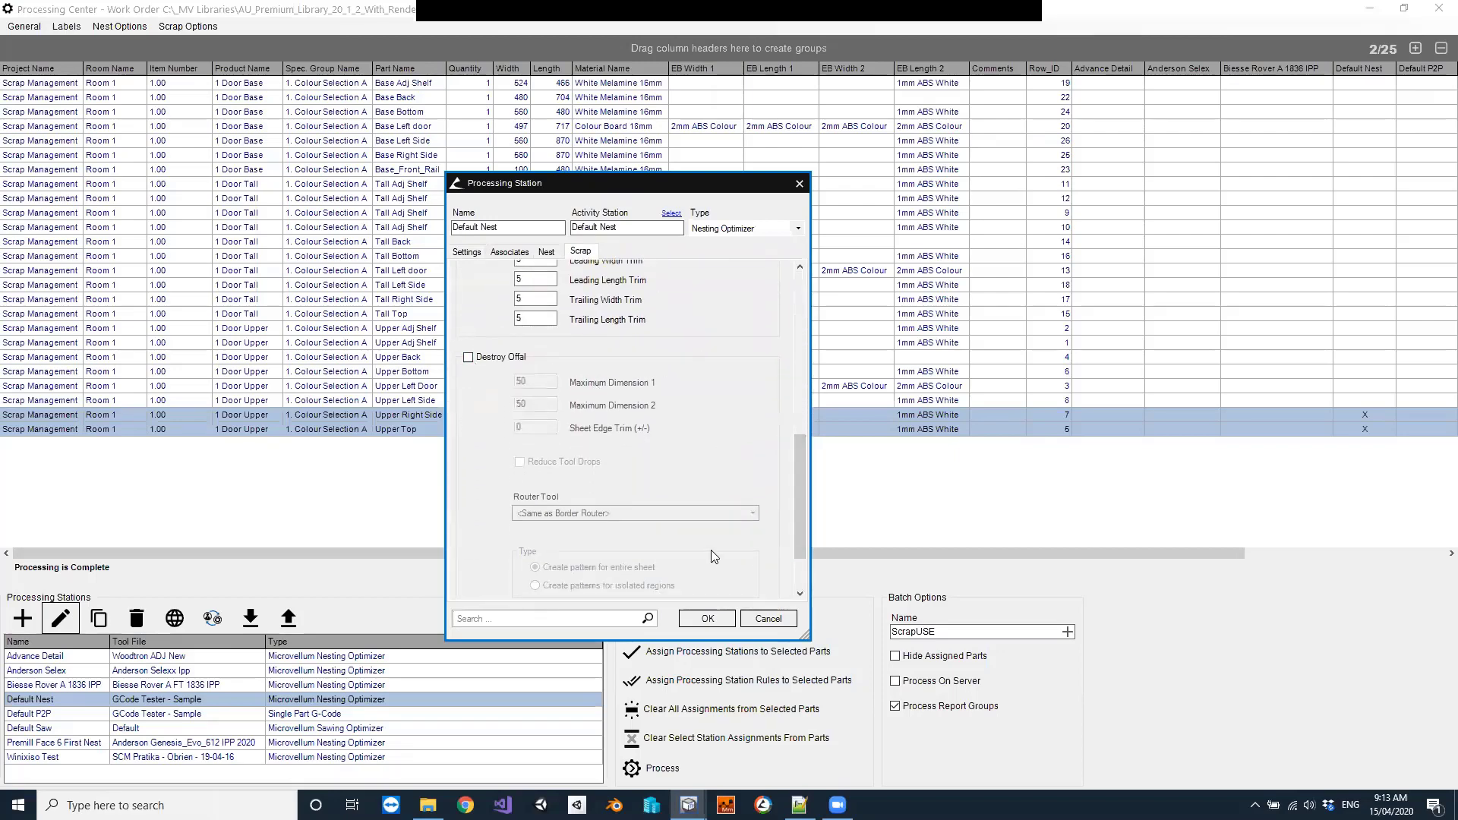
scroll(797, 486, "down", 1)
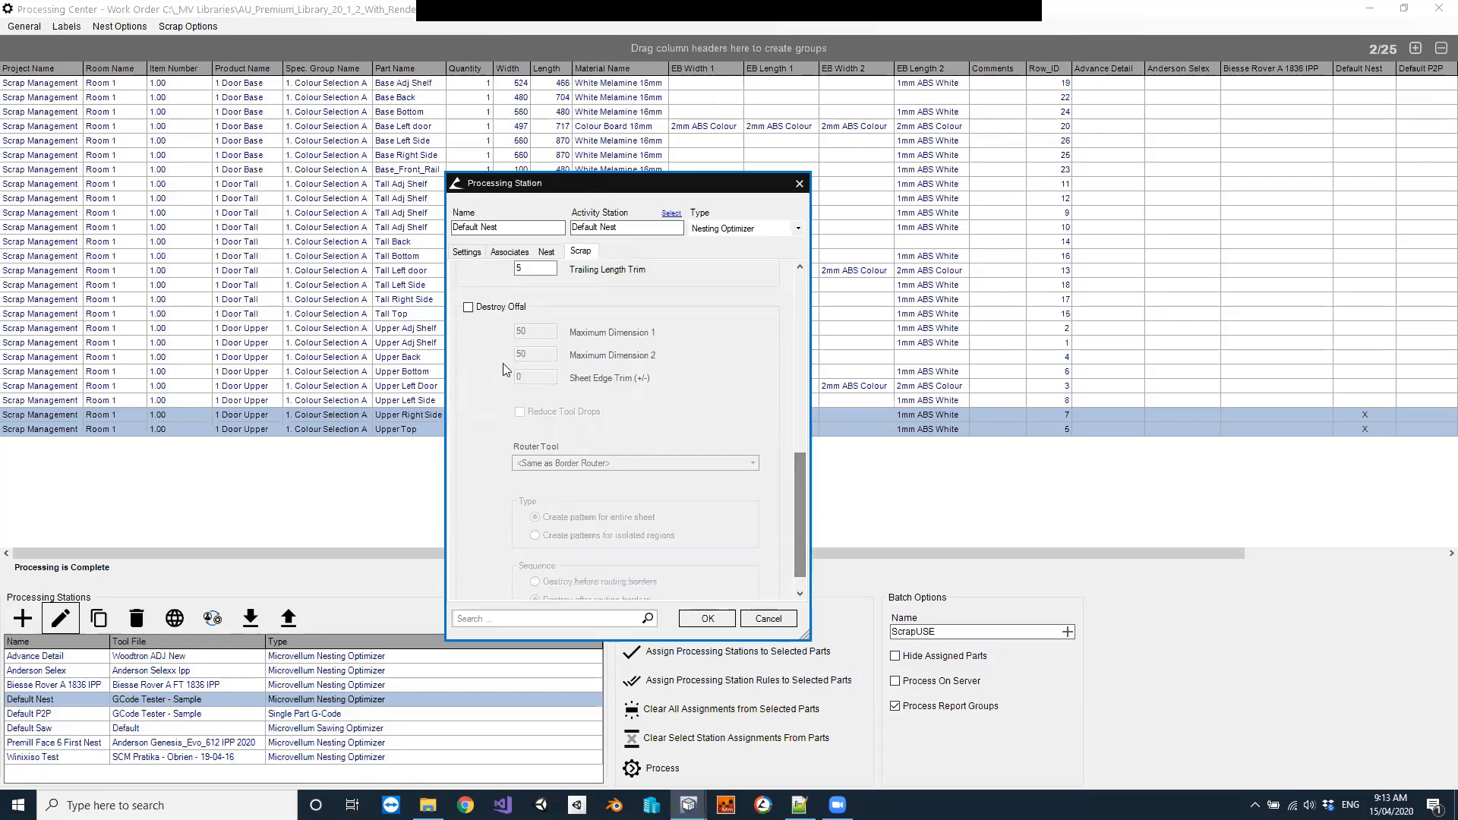
left_click(500, 308)
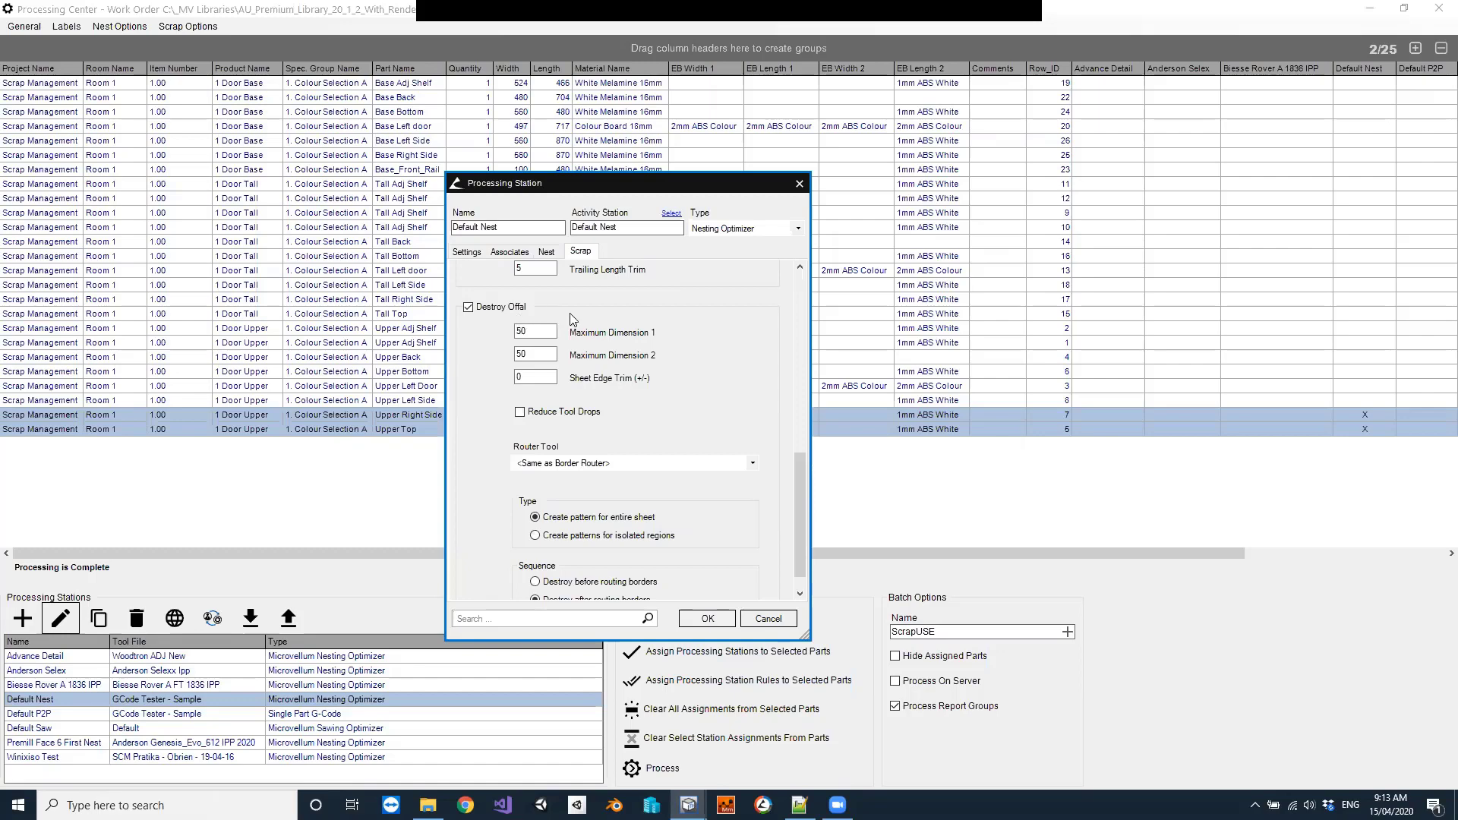
left_click(553, 353)
left_click_drag(548, 332, 459, 331)
key("Tab")
key("shift+Tab")
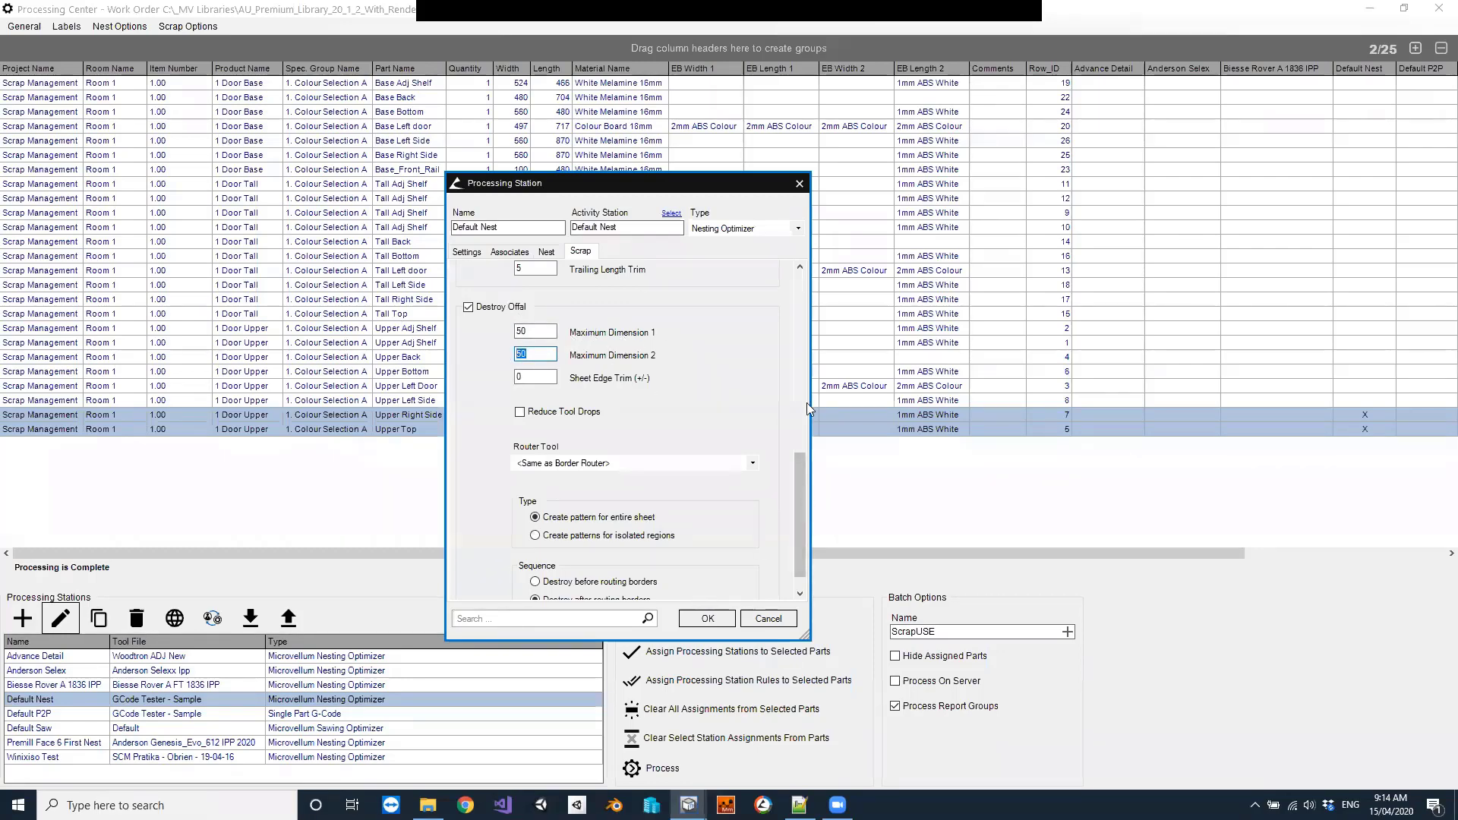
left_click(707, 618)
Assign all parts to the Default Nest station and process them as batch OFFAL, closing the commitment window without committing scrap
left_click_drag(946, 631, 899, 629)
type("OFFAL")
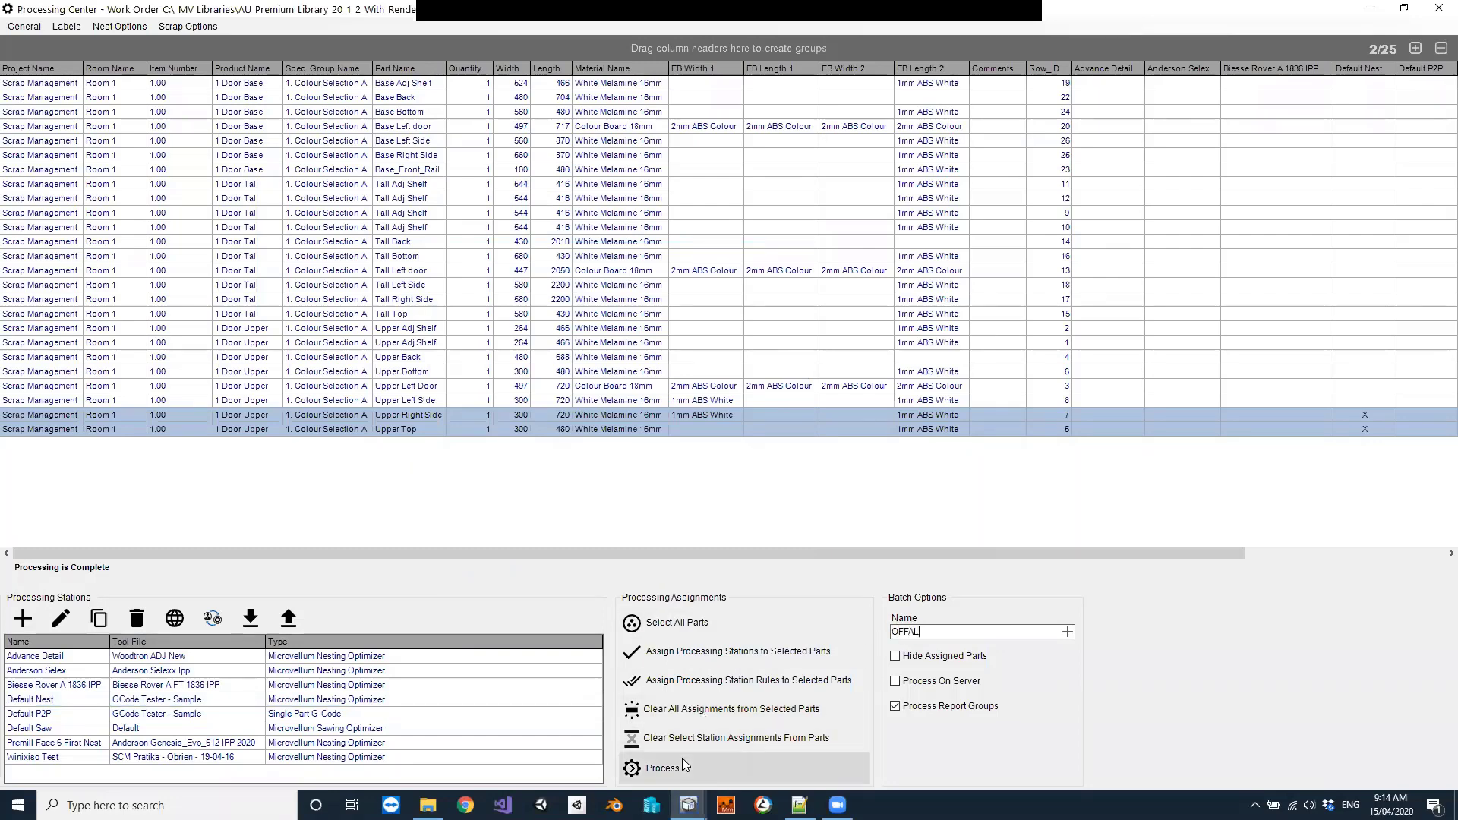
left_click_drag(695, 92, 737, 83)
left_click(732, 428)
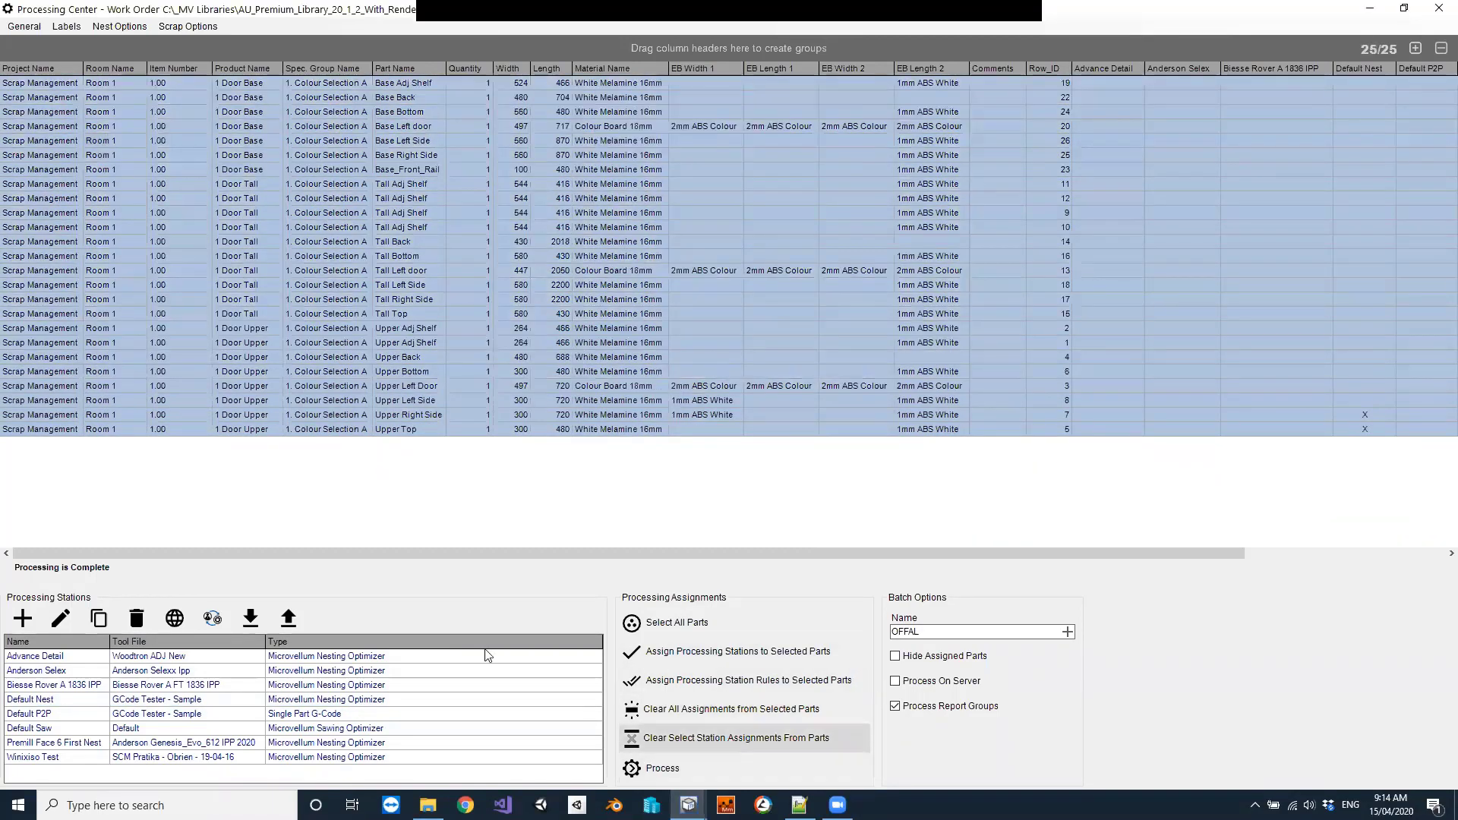
left_click(135, 700)
left_click(775, 646)
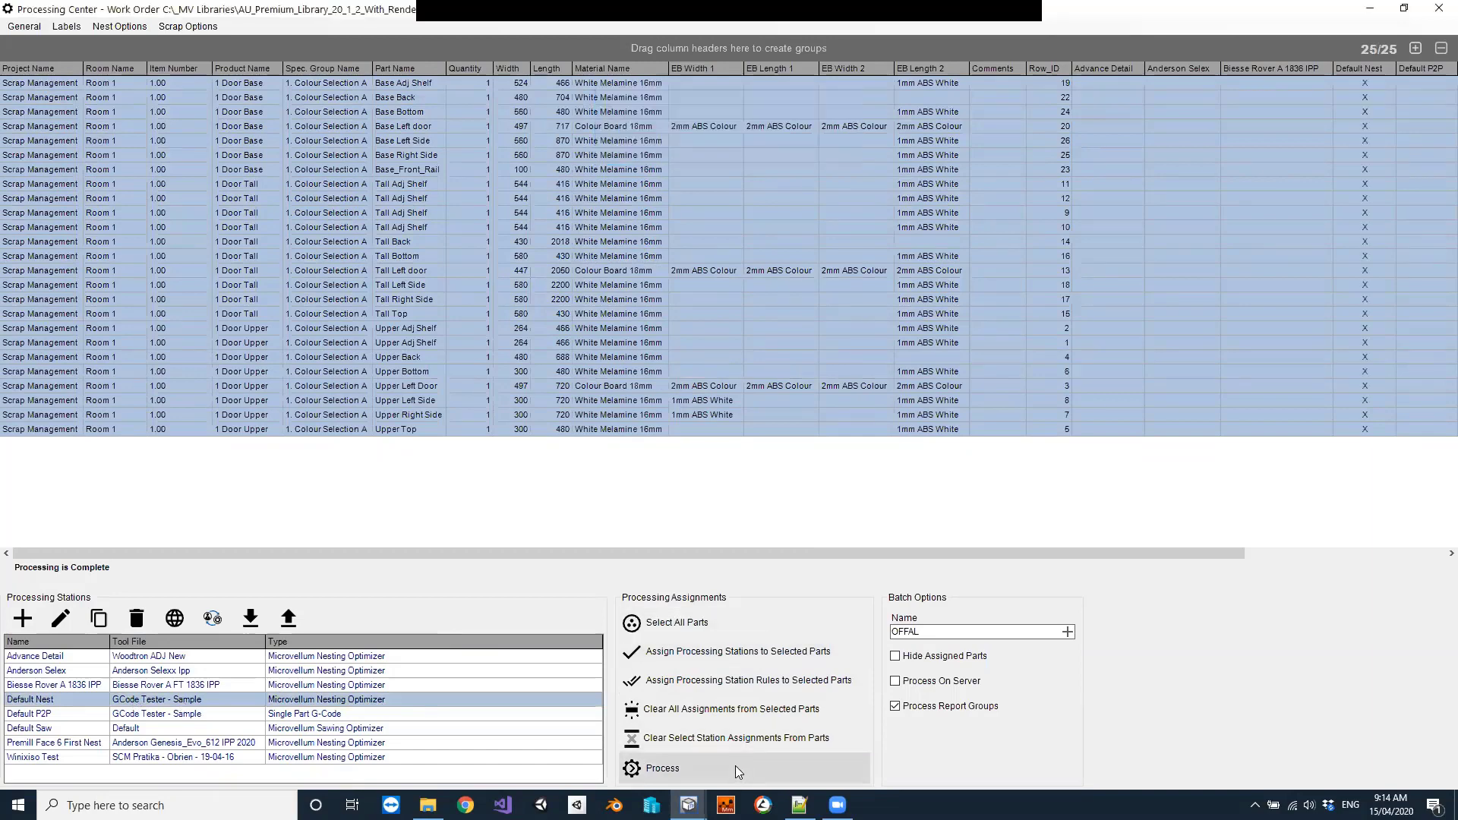
left_click(737, 764)
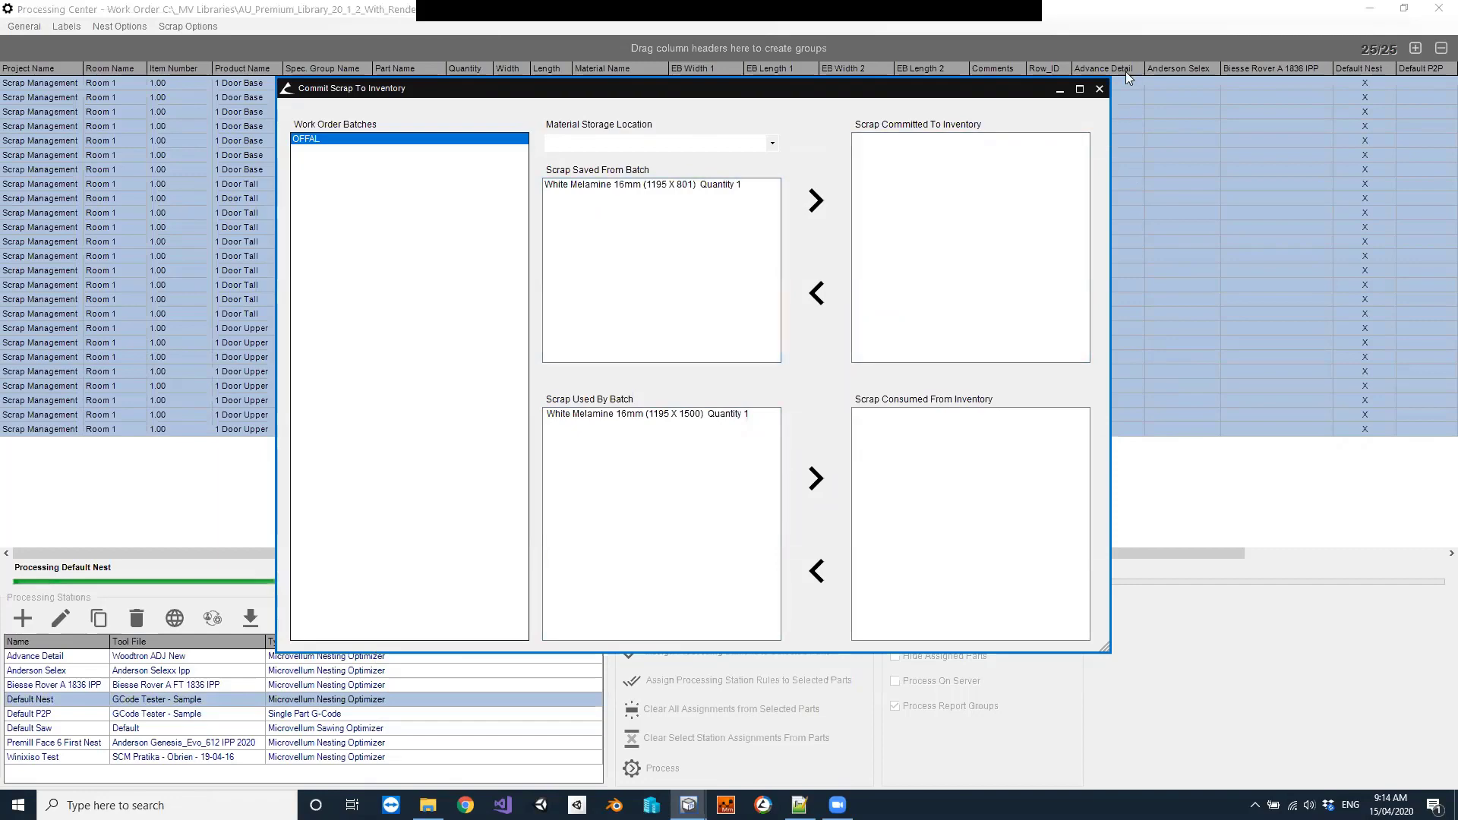
left_click(1099, 89)
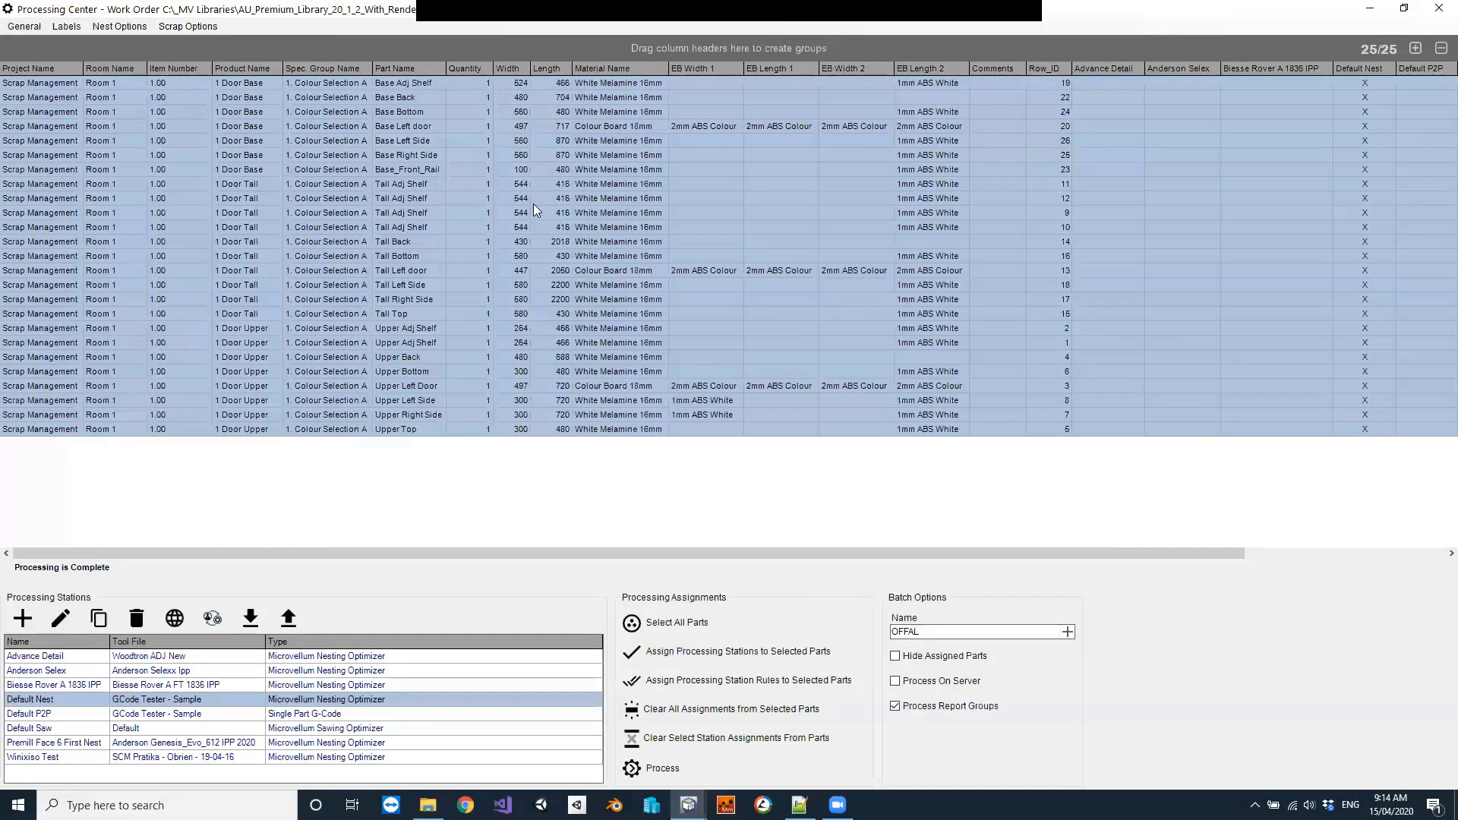
Open the Composite nest drawing of the OFFAL batch
left_click(131, 27)
left_click(148, 43)
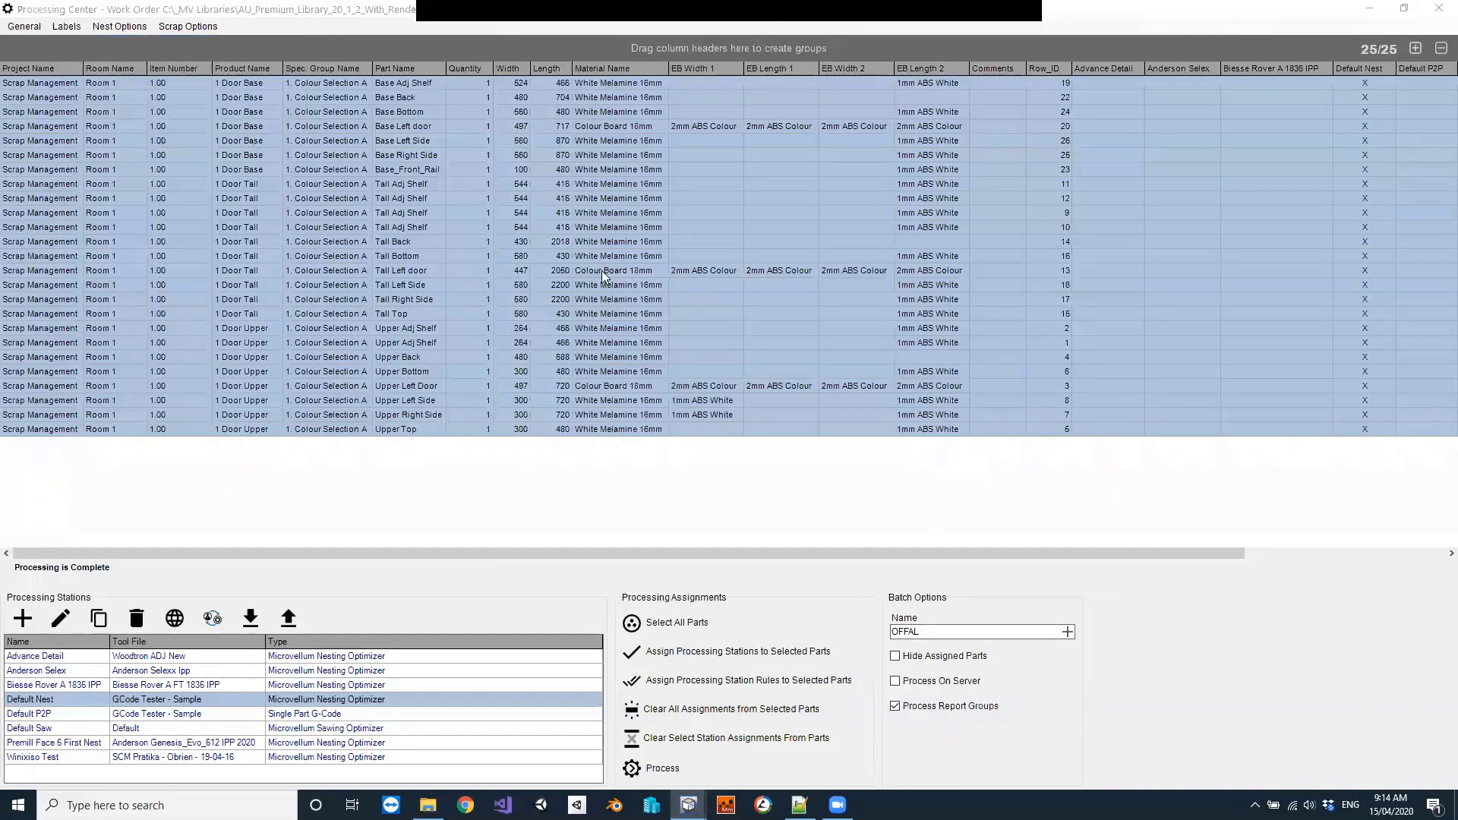
double_click(187, 161)
double_click(189, 131)
left_click(194, 161)
key("Return")
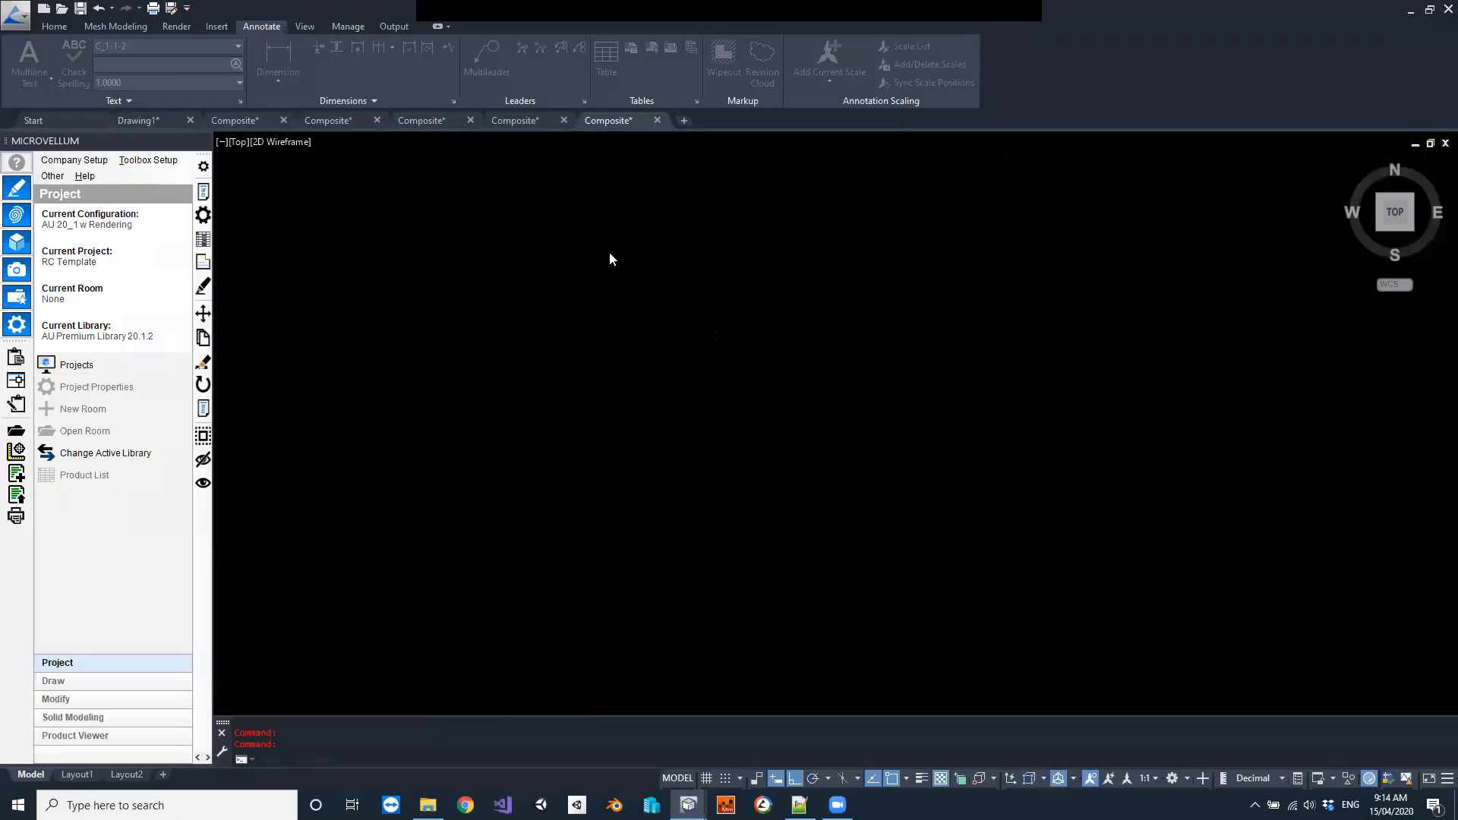
Examine the offal destruction toolpaths around the parts on sheets OFFAL1001, OFFAL1003 and OFFAL1005
middle_click_drag(558, 454, 915, 454)
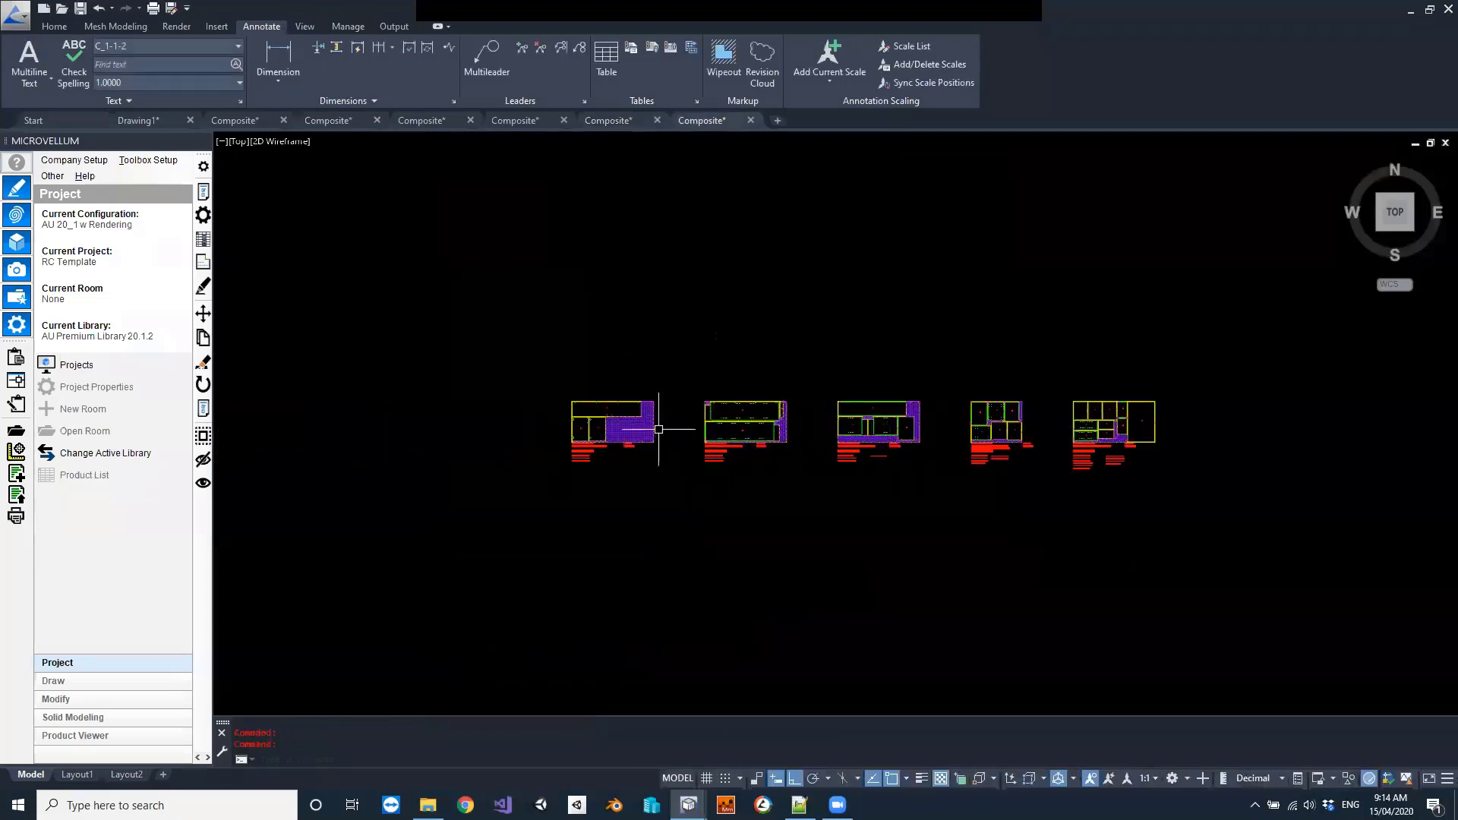
scroll(680, 442, "up", 4)
scroll(798, 439, "up", 3)
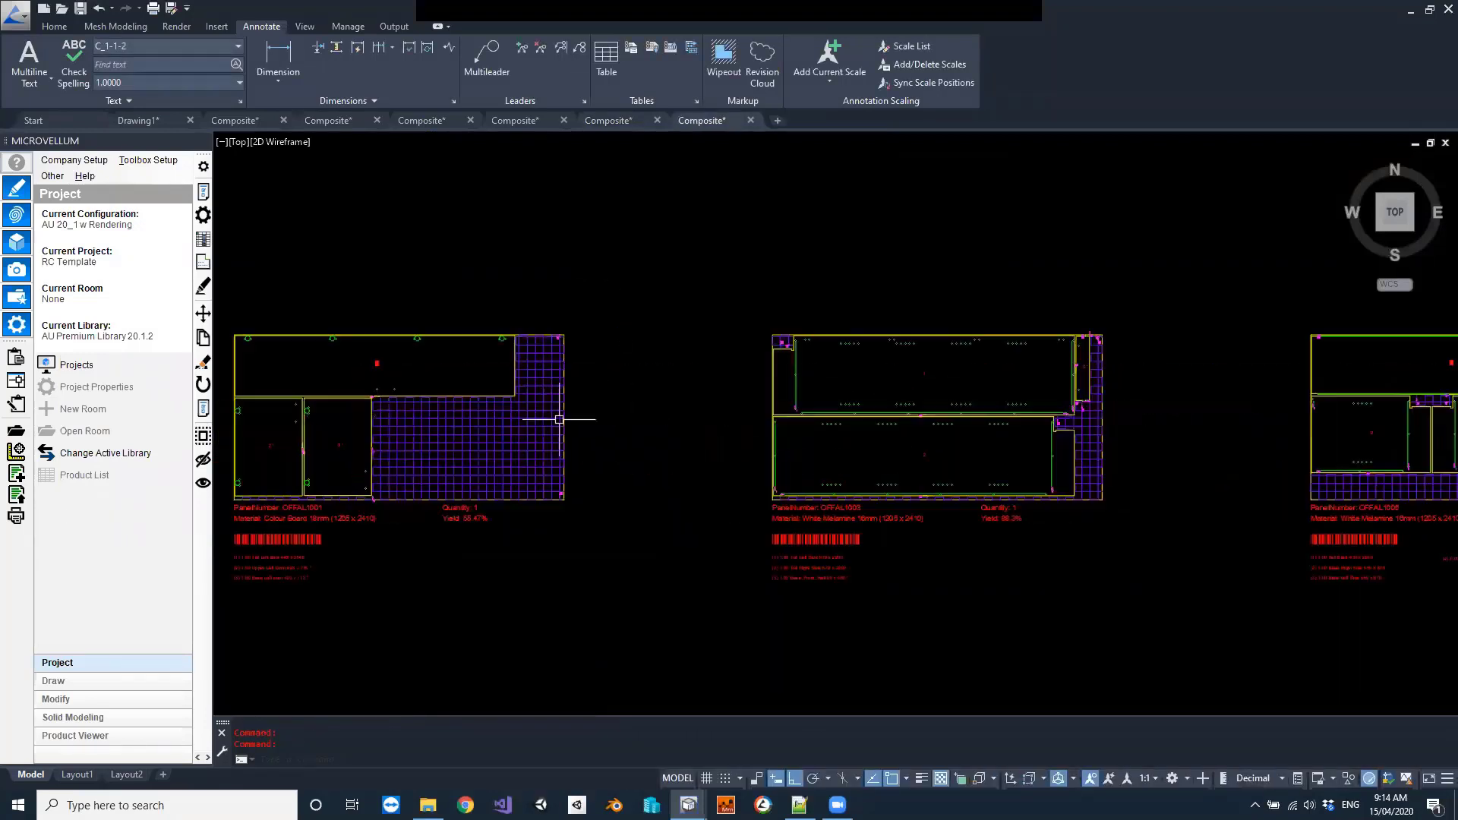
scroll(687, 509, "up", 4)
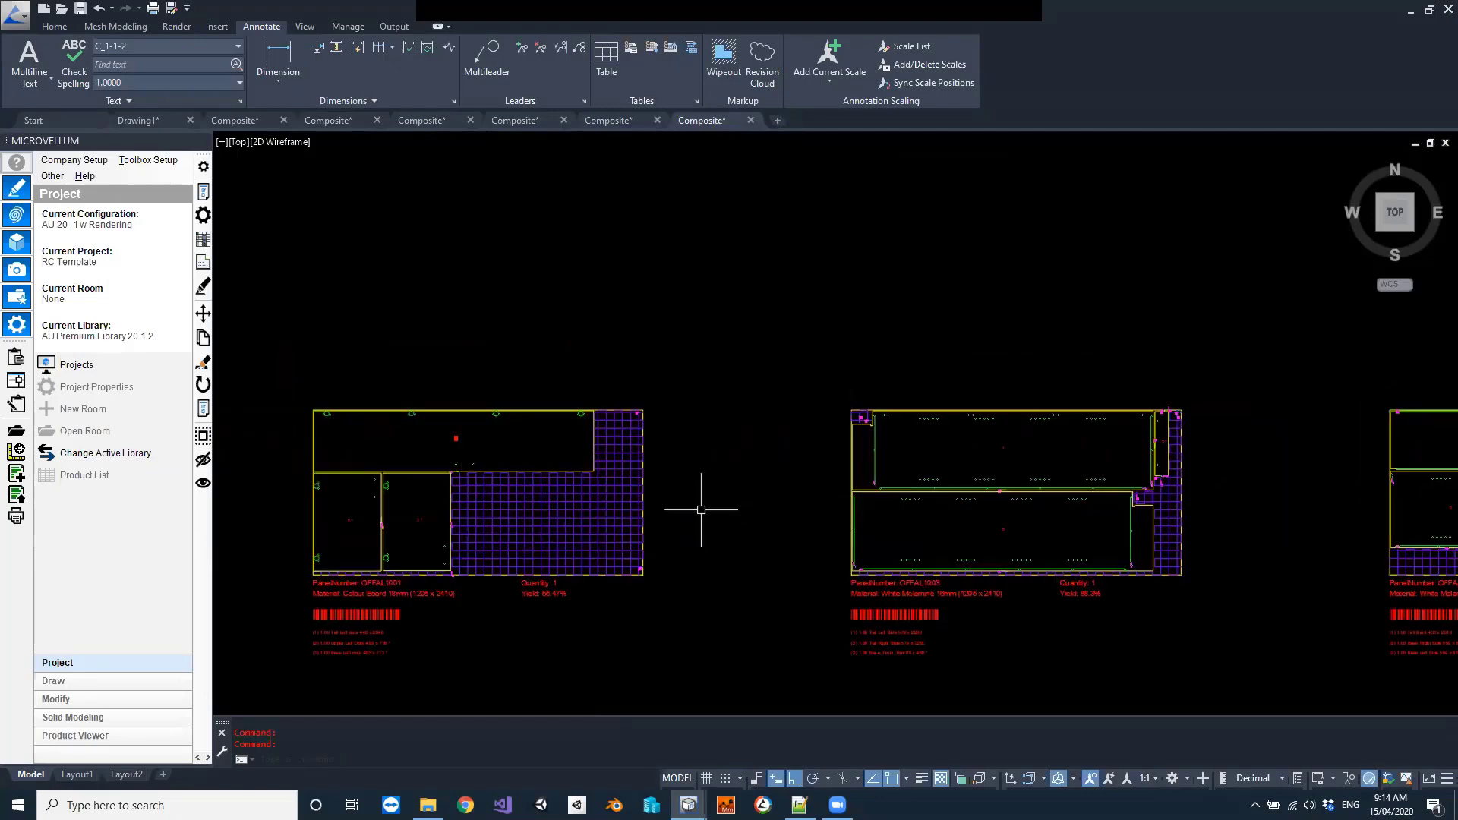
middle_click_drag(559, 540, 572, 495)
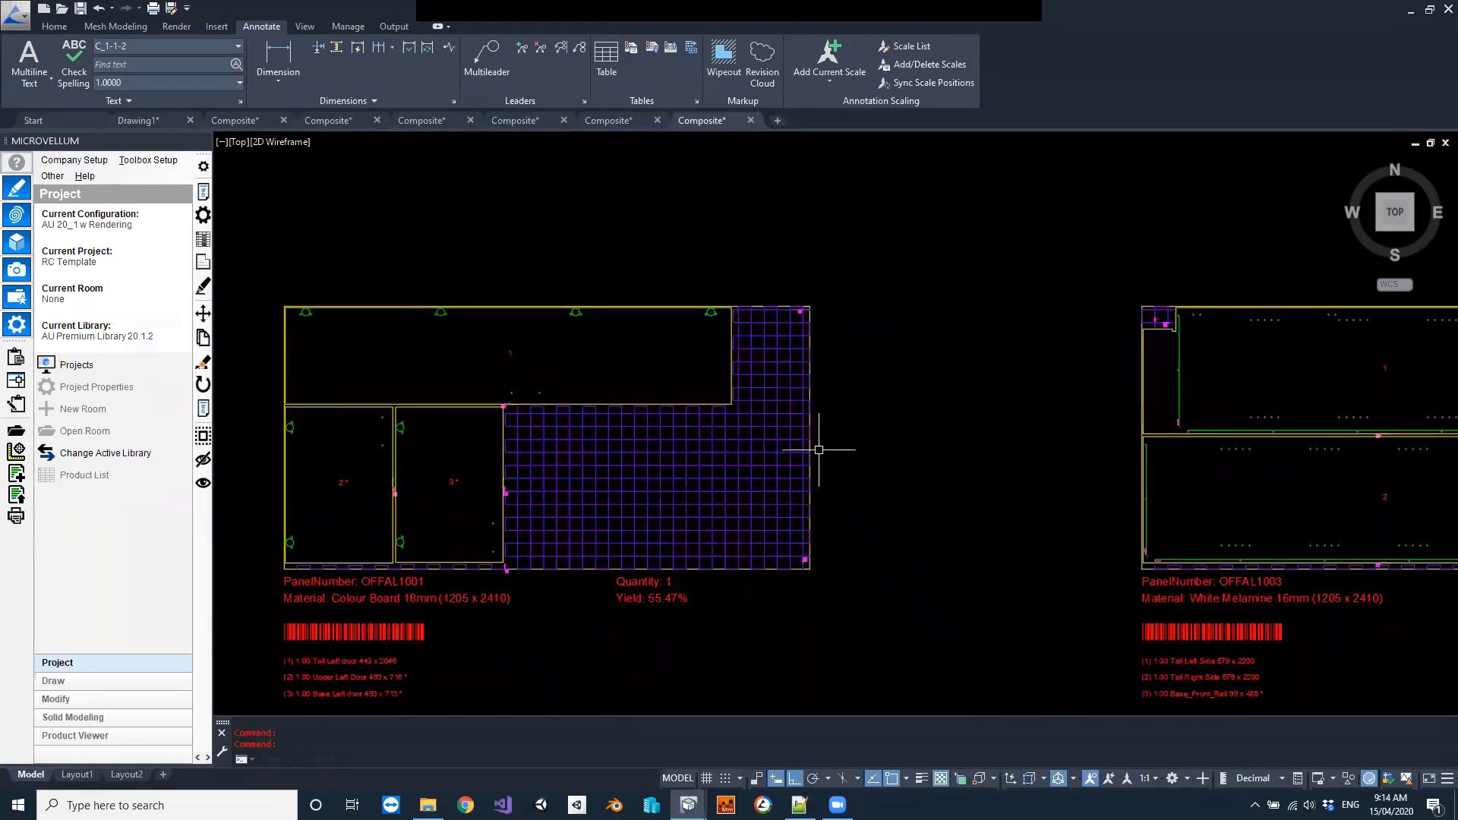
mouse_move(789, 494)
scroll(715, 295, "up", 5)
mouse_move(715, 295)
middle_mouse_down()
mouse_move(632, 362)
mouse_move(679, 413)
middle_mouse_up()
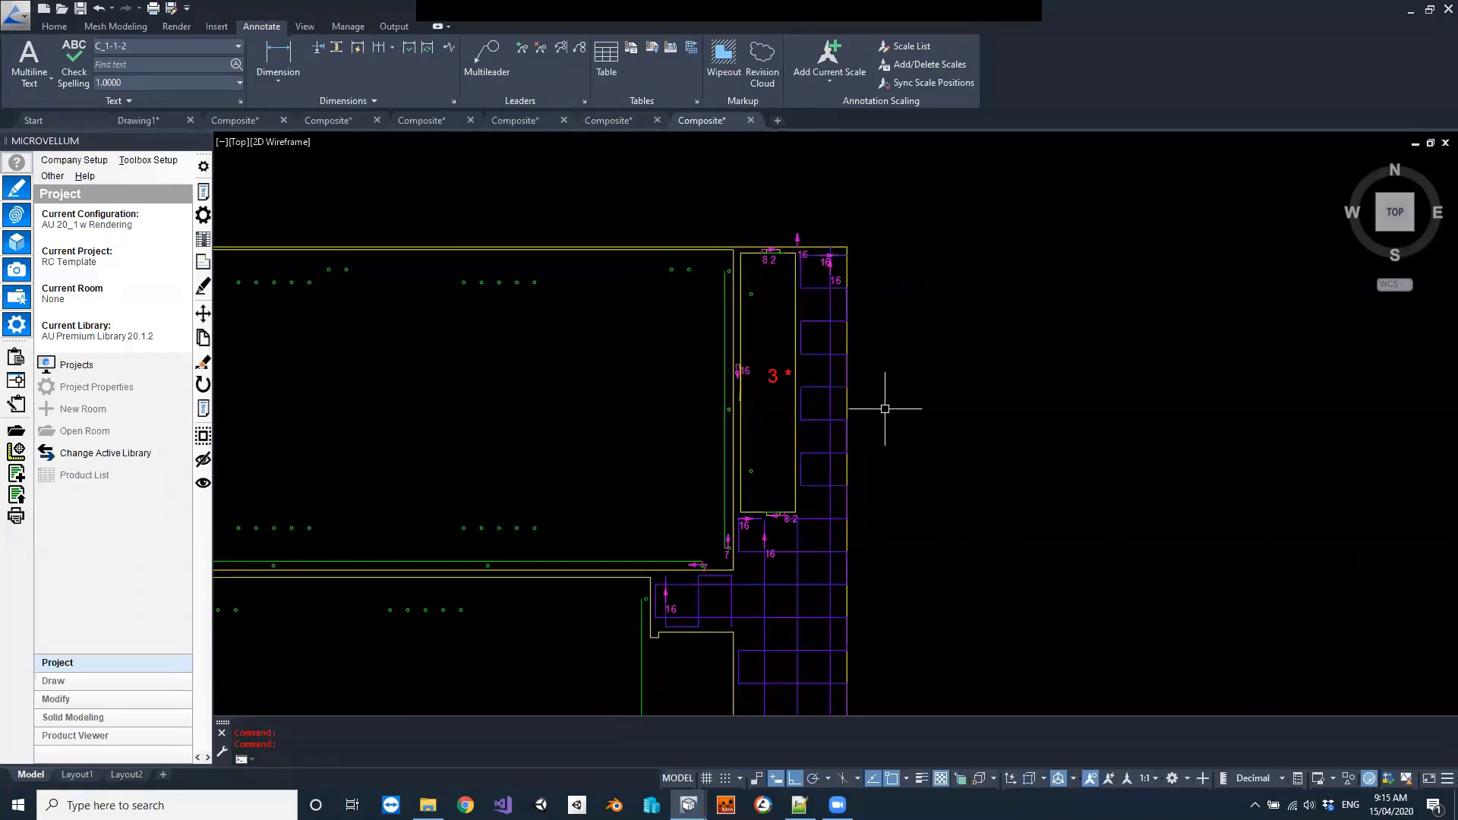
middle_click_drag(1248, 467, 931, 461)
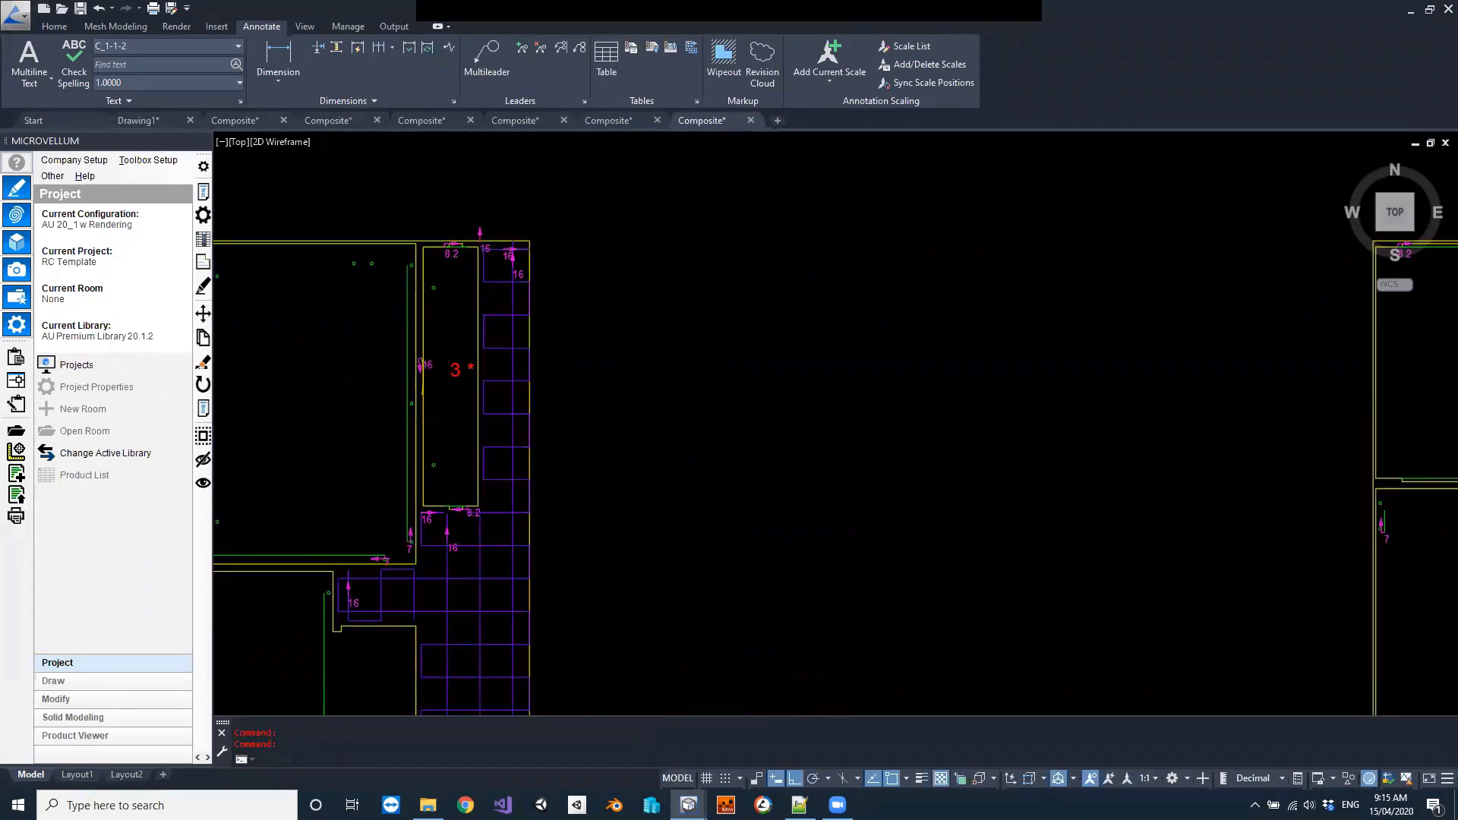
scroll(1084, 446, "down", 3)
middle_click_drag(1083, 446, 1285, 498)
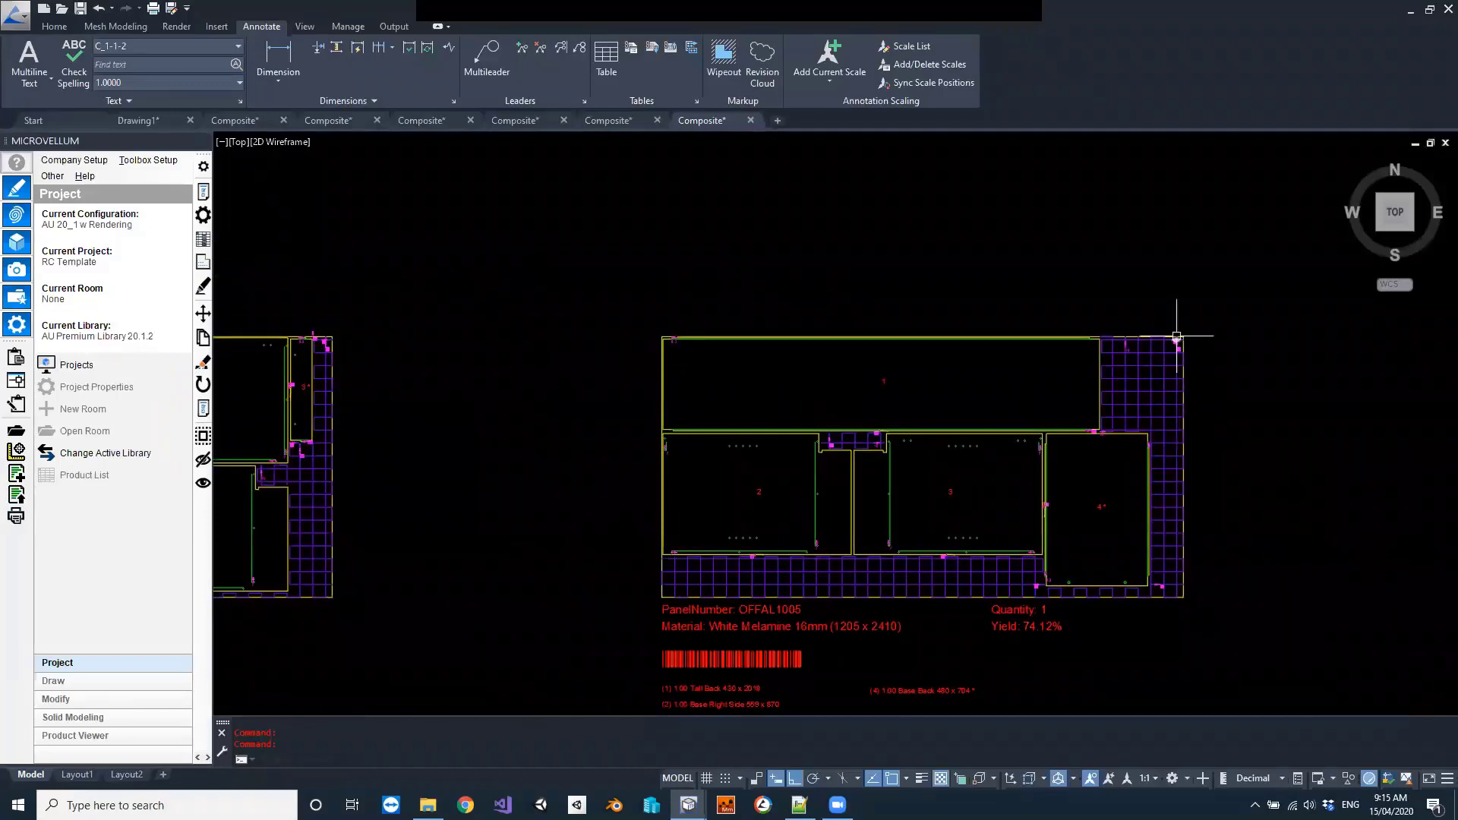
Switch to the Processing Center and set the Default Nest station's Destroy Offal maximum dimensions 1 and 2 to 9.5 and sheet edge trim to 5
mouse_move(688, 805)
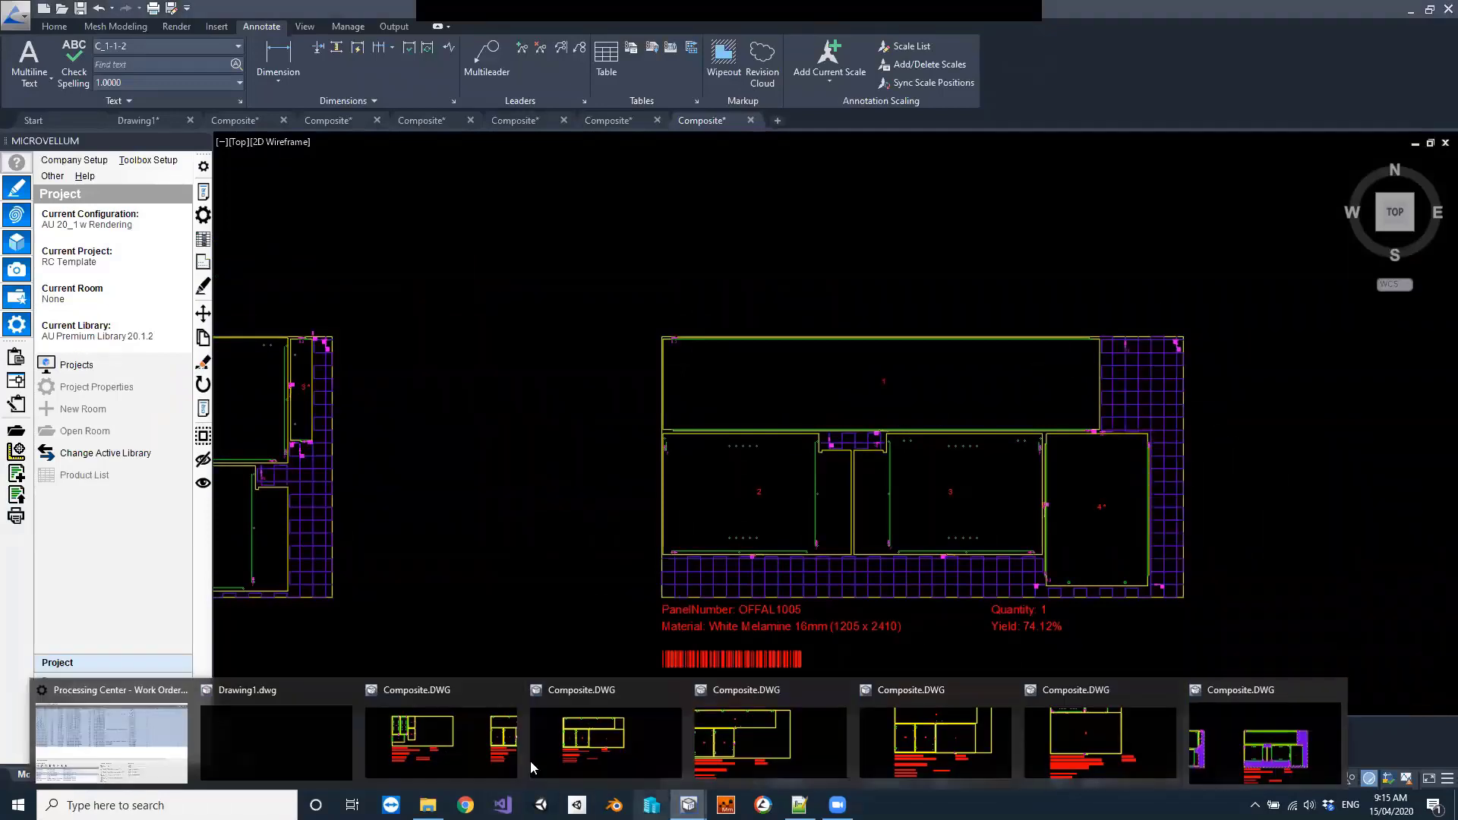
left_click(94, 733)
left_click(60, 619)
left_click(586, 254)
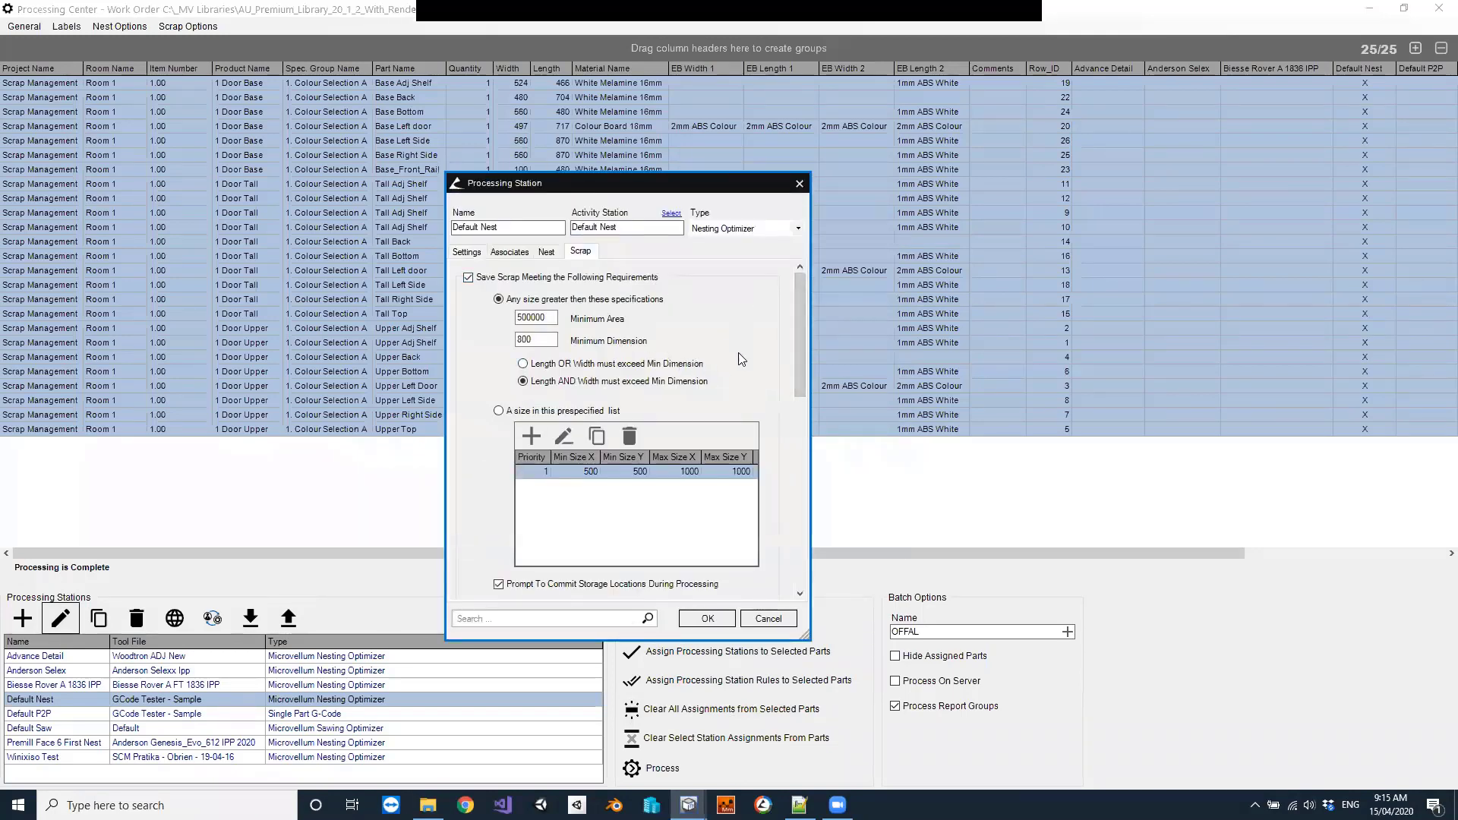
left_click_drag(800, 346, 793, 548)
key("shift+Tab")
key("shift+Tab")
type("9.5")
key("Tab")
key("BackSpace")
key("BackSpace")
type("9.5")
key("Tab")
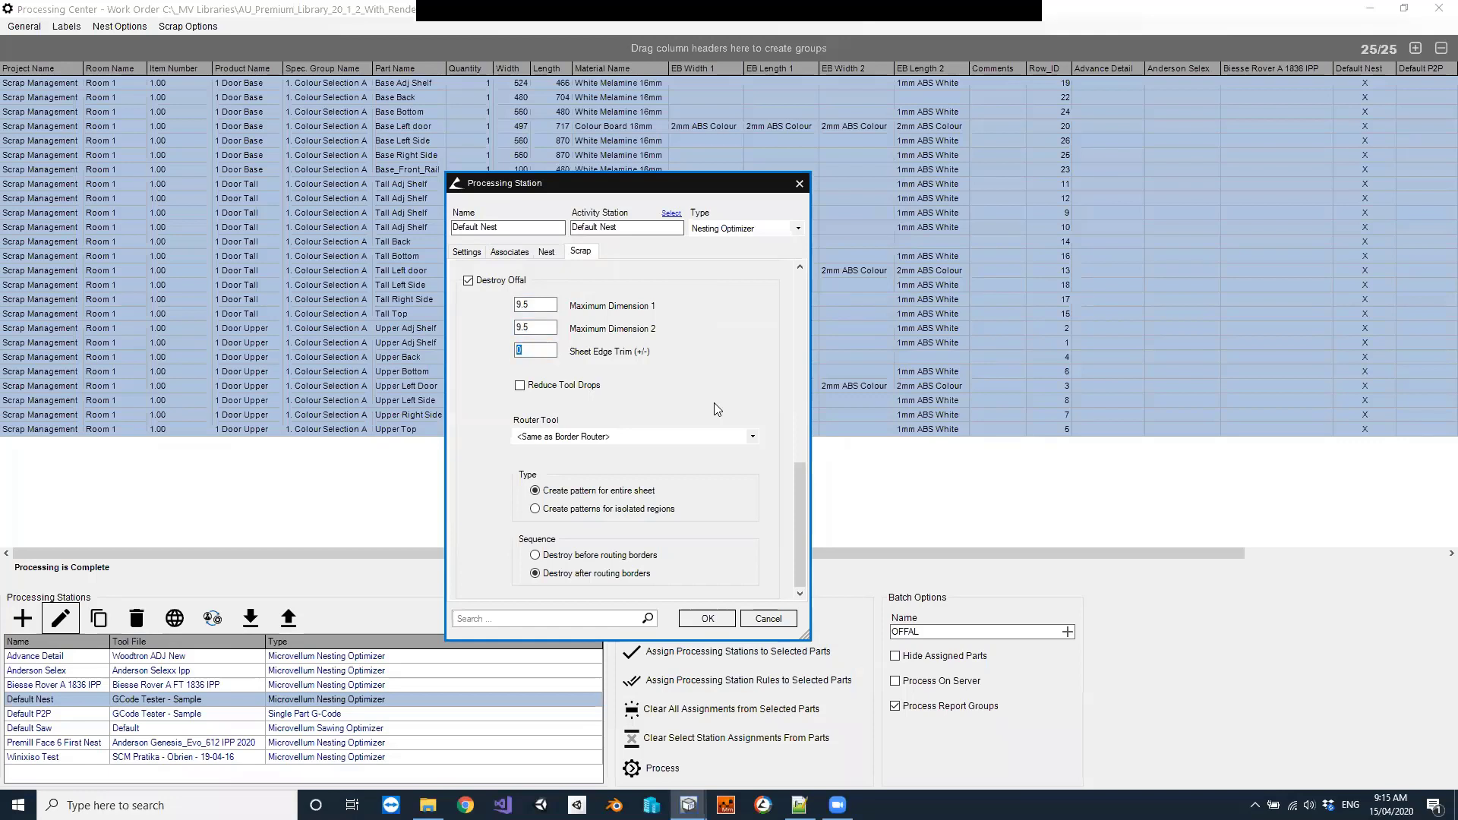
type("5")
left_click(696, 620)
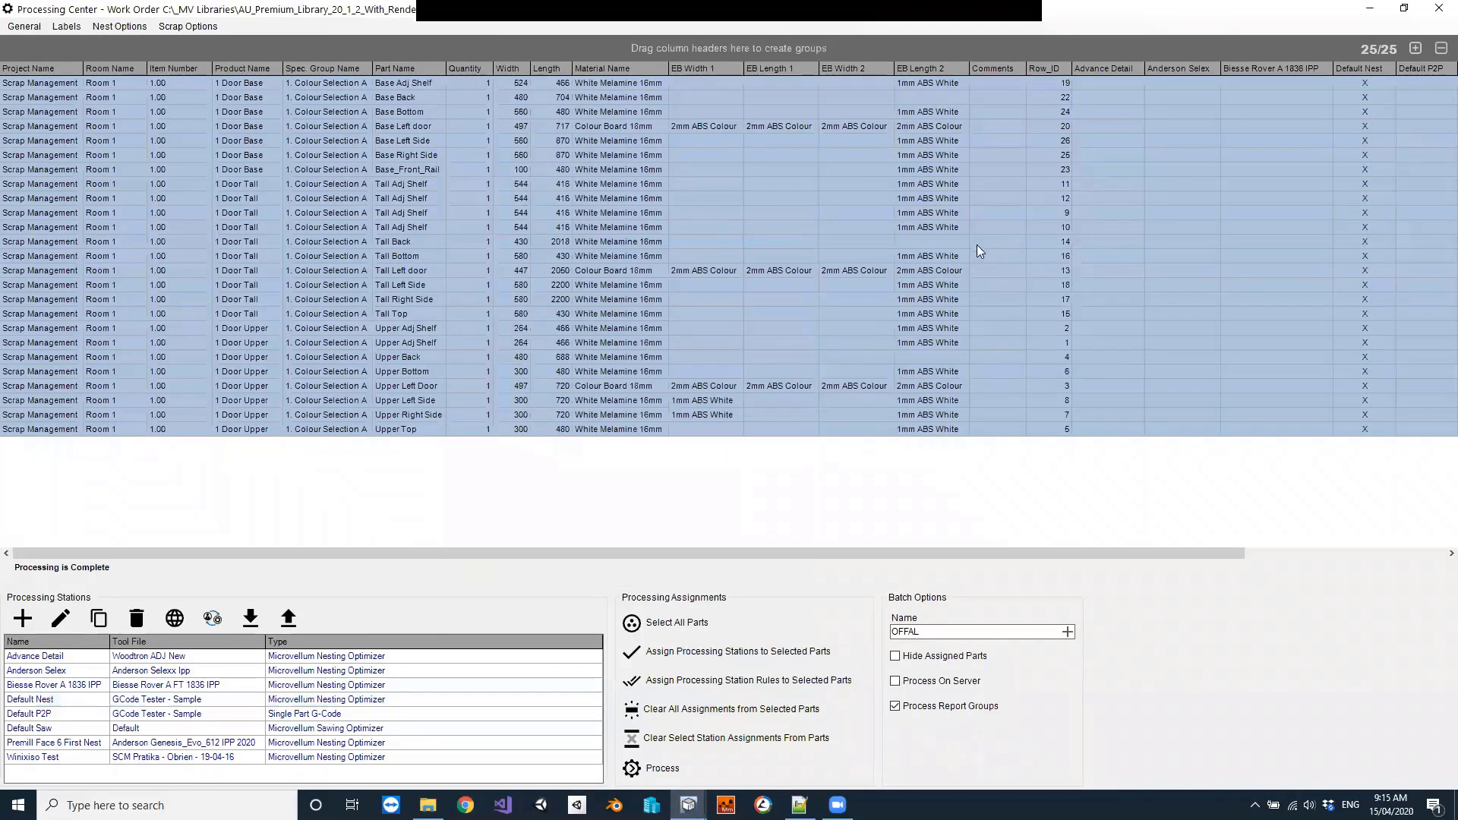
Name the batch OFFALDUST and process all parts assigned to the Default Nest station
left_click(952, 634)
type("OFFALDUST")
left_click(677, 781)
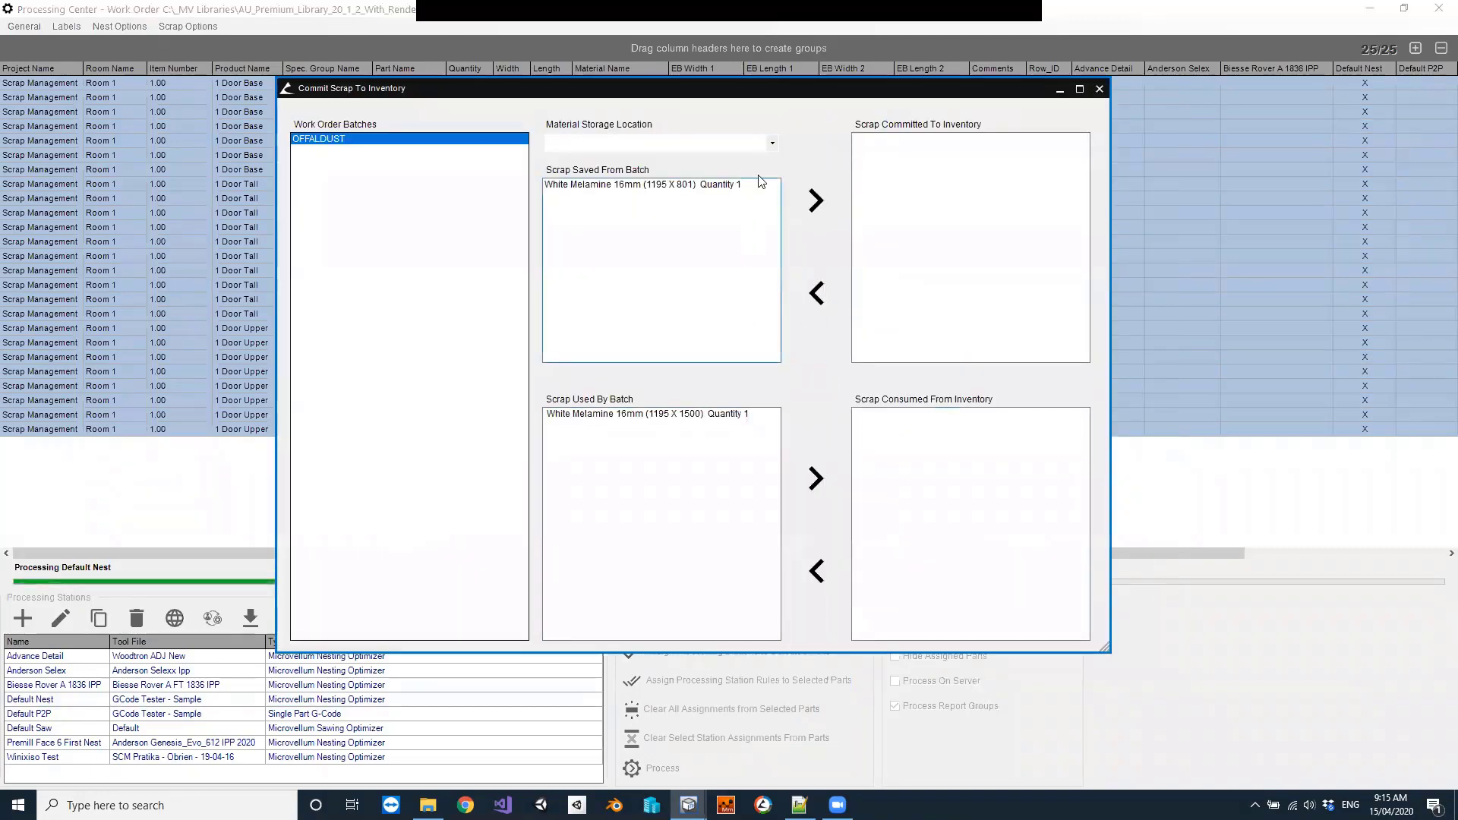
Commit the saved White Melamine 16mm (1195 x 801) scrap to Rack 1 Bay 1 and close the commitment window
left_click(729, 185)
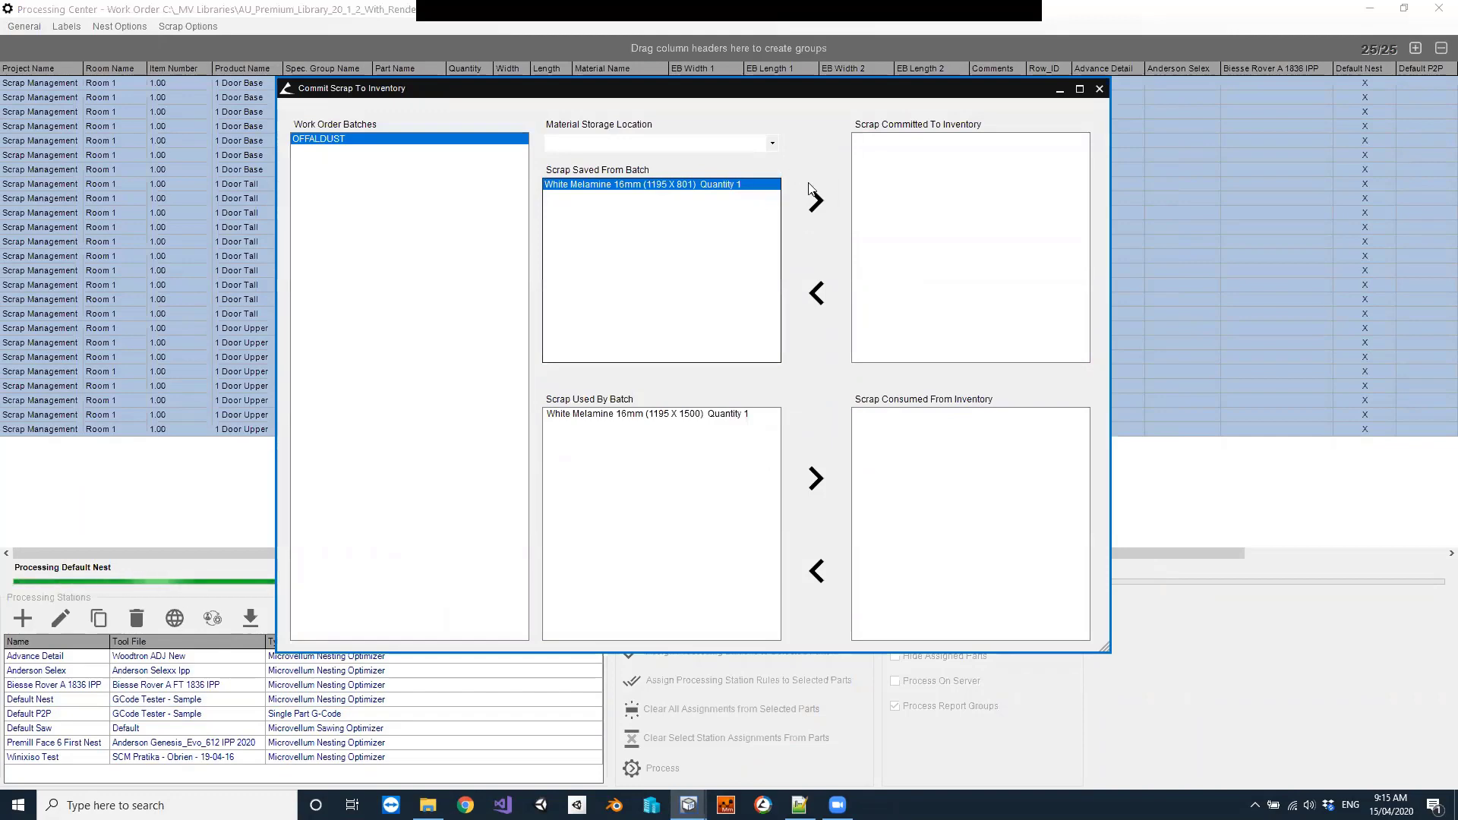
left_click(815, 200)
key("Return")
left_click(772, 143)
left_click(729, 156)
left_click(815, 200)
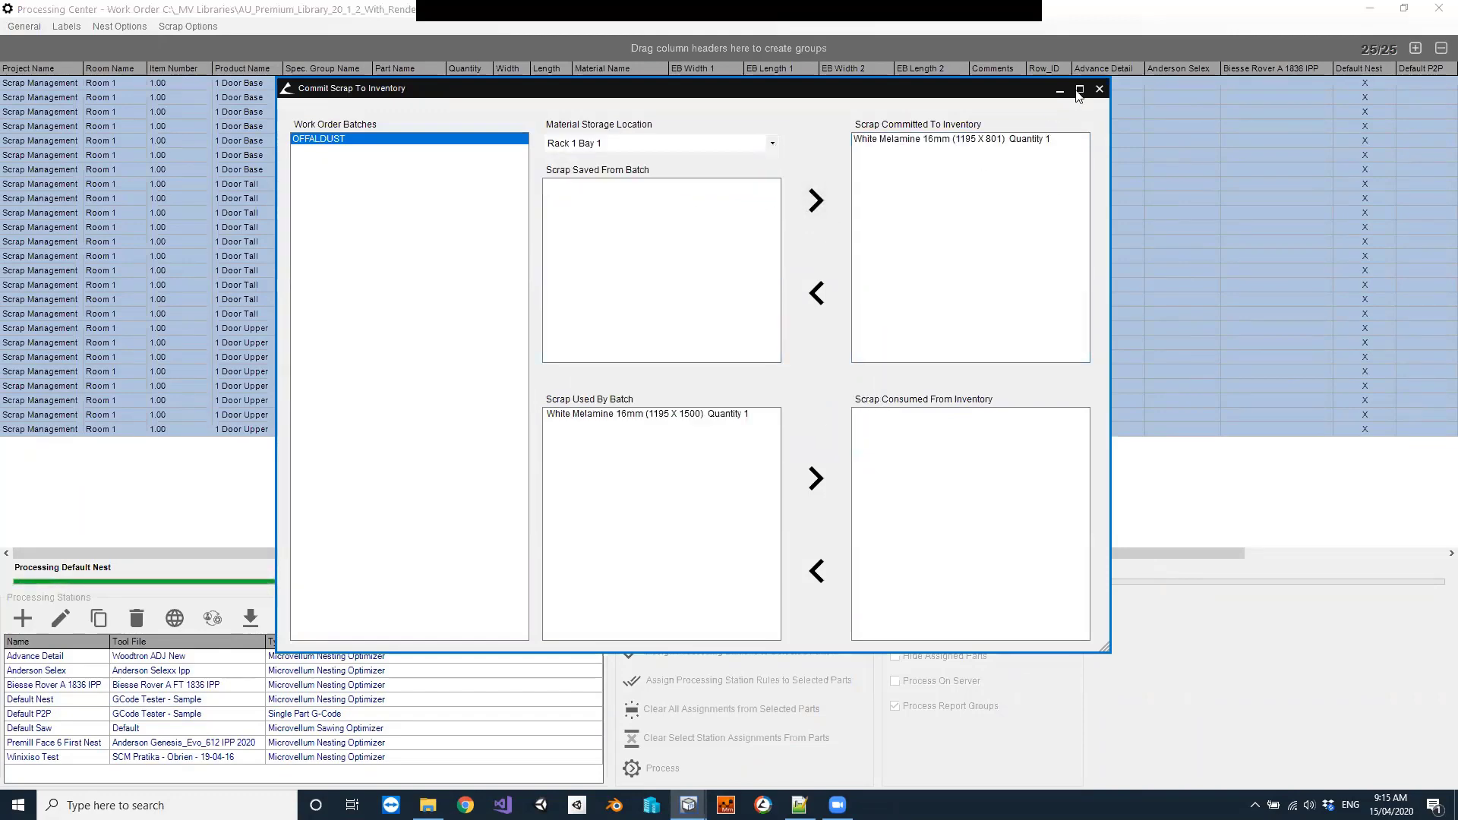
left_click(1099, 89)
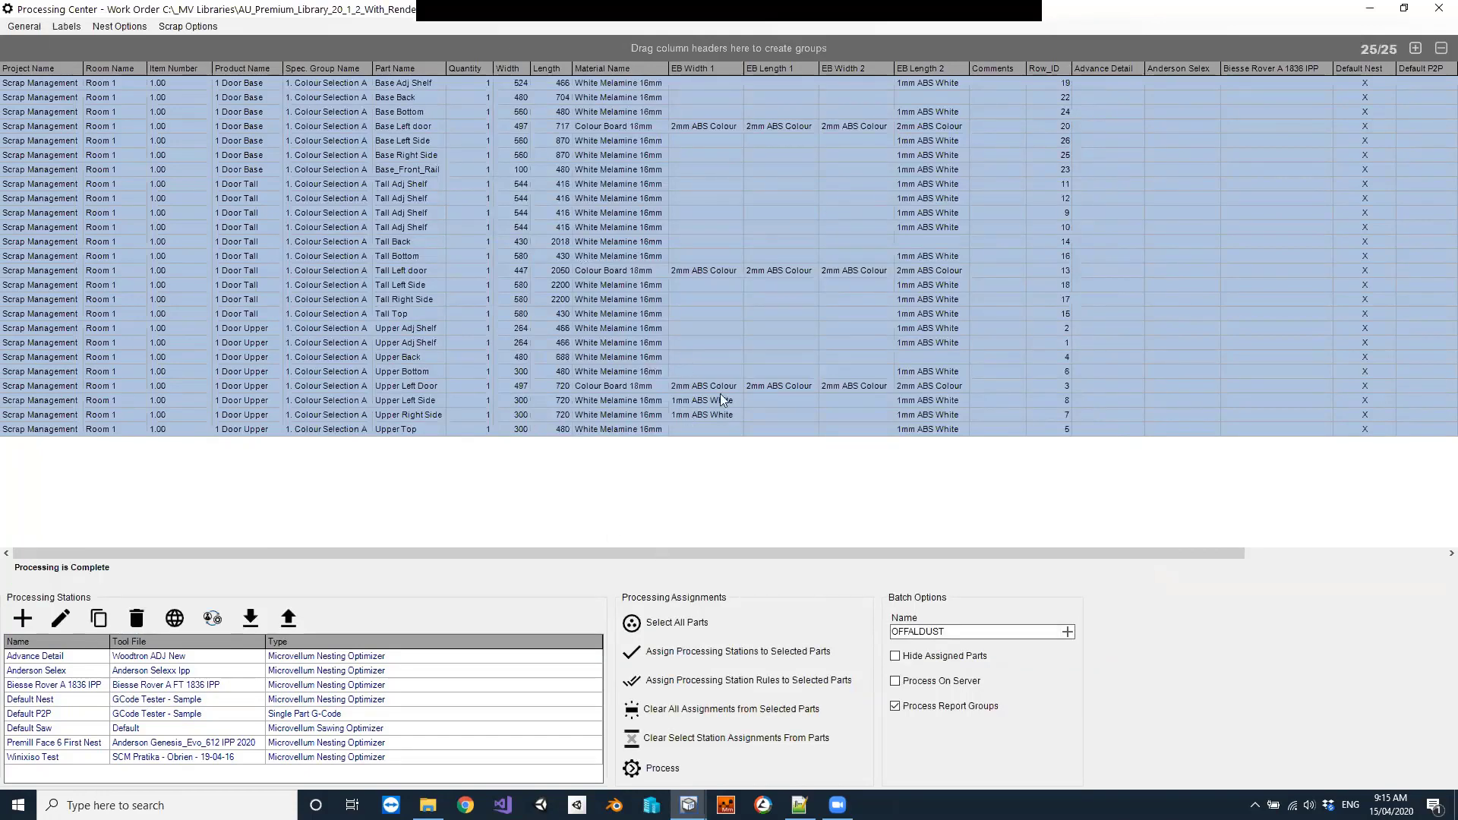
Open the OFFALDUST batch's Composite nest drawing and examine the dense offal toolpaths on sheets OFFALDUST1001 and OFFALDUST1003
left_click(121, 27)
left_click(150, 47)
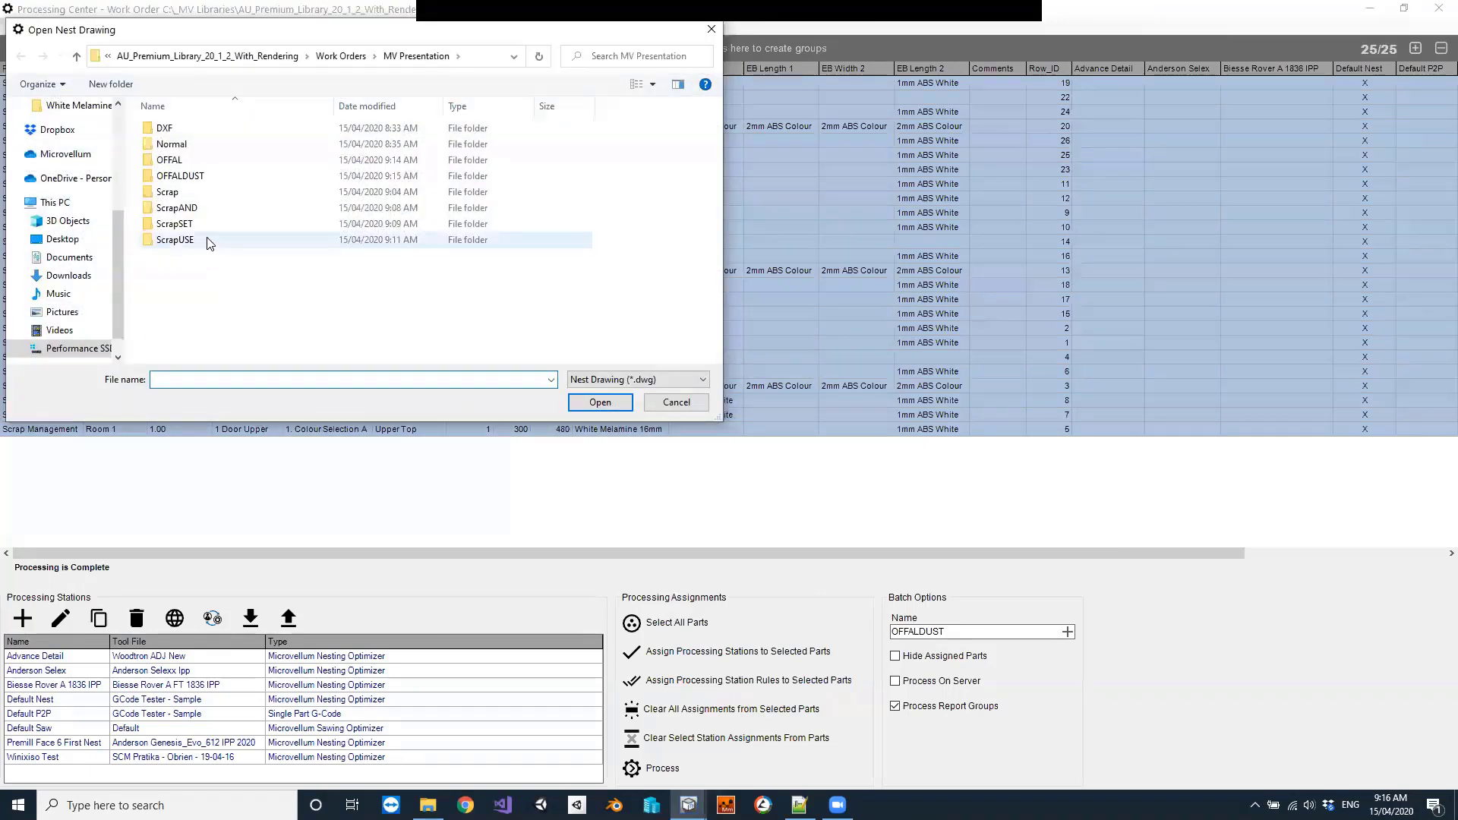
double_click(199, 176)
double_click(206, 129)
double_click(199, 161)
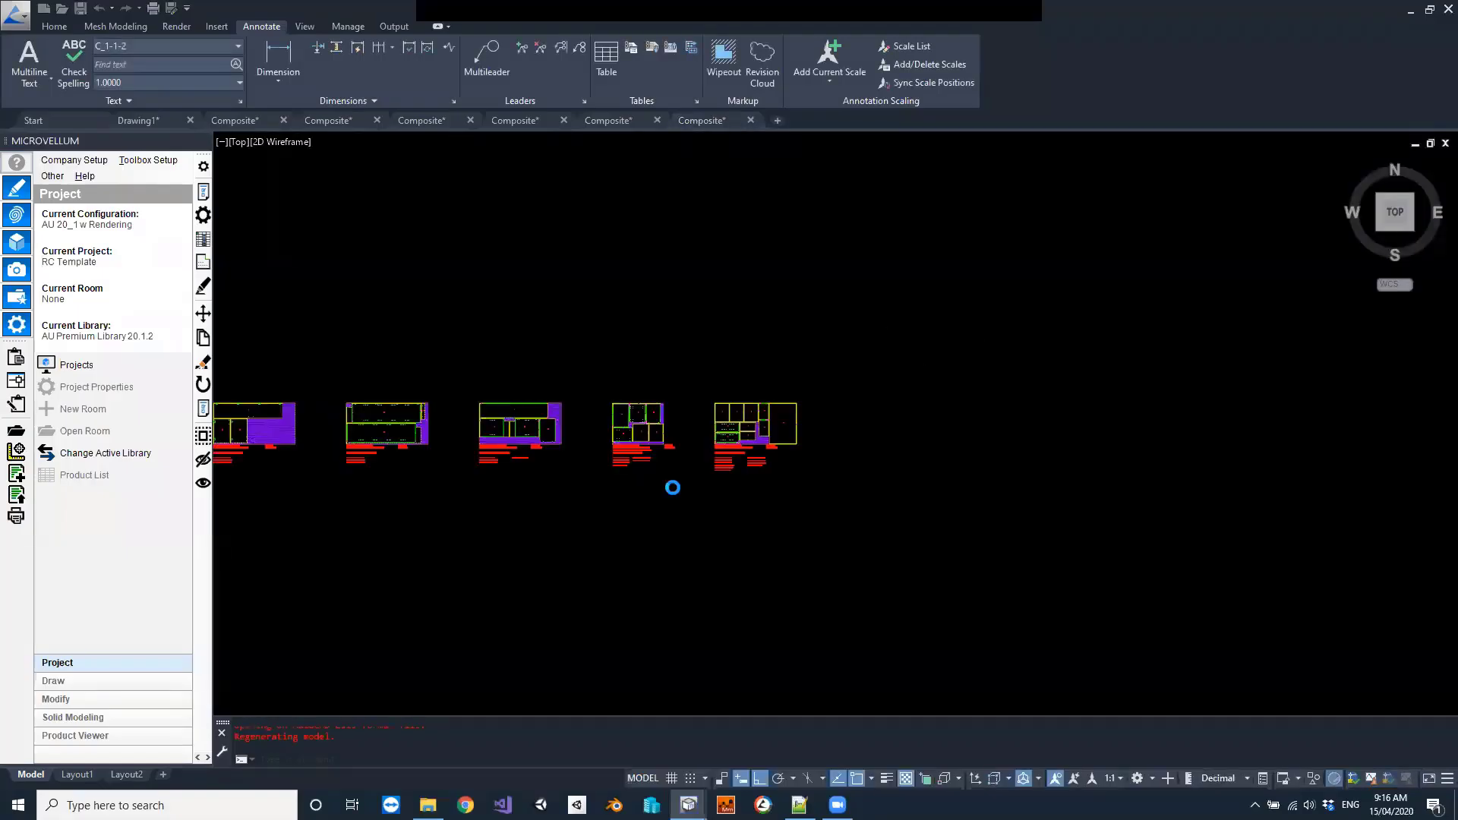
scroll(531, 414, "up", 6)
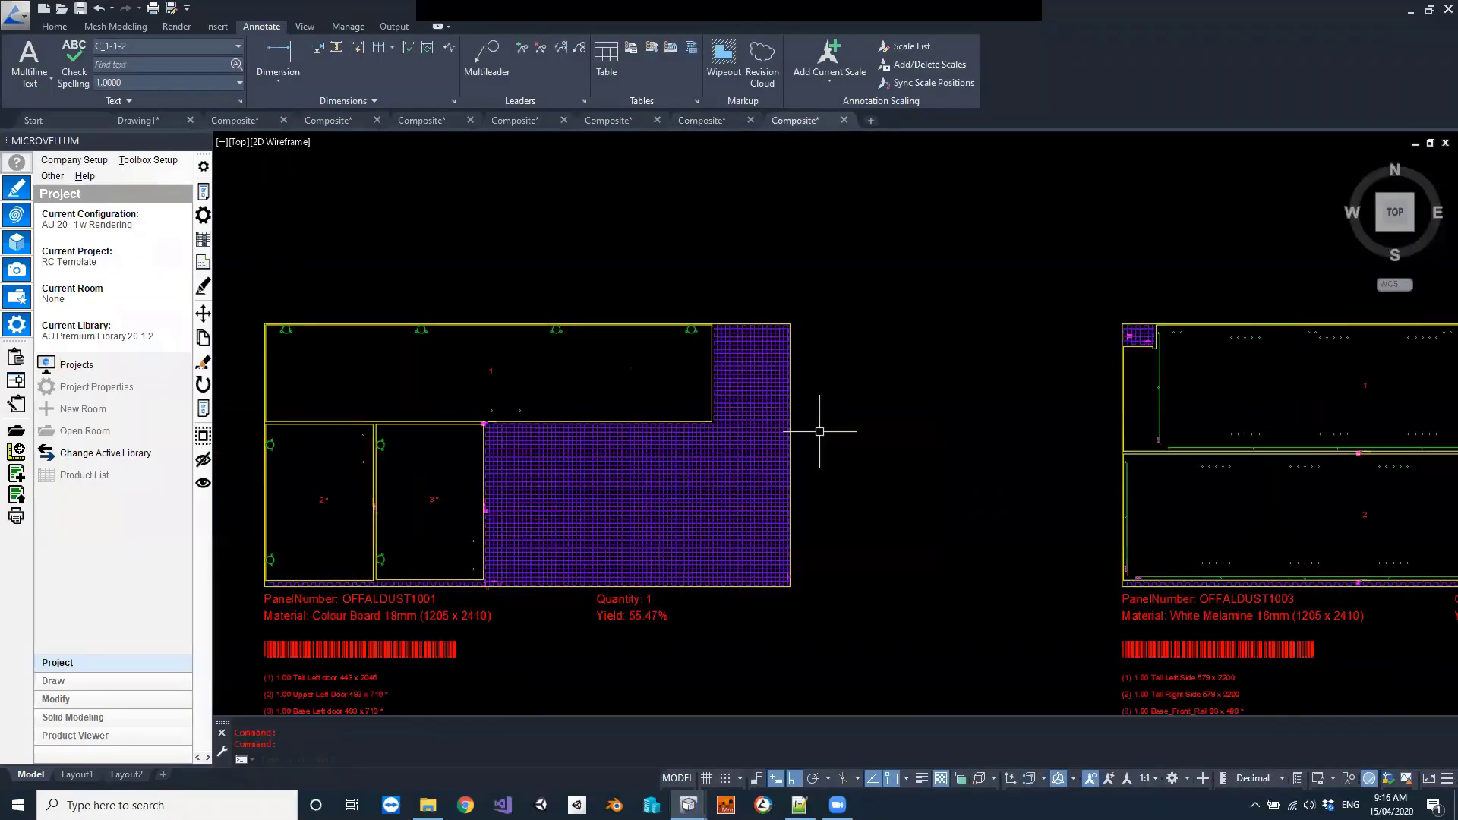
scroll(819, 431, "up", 4)
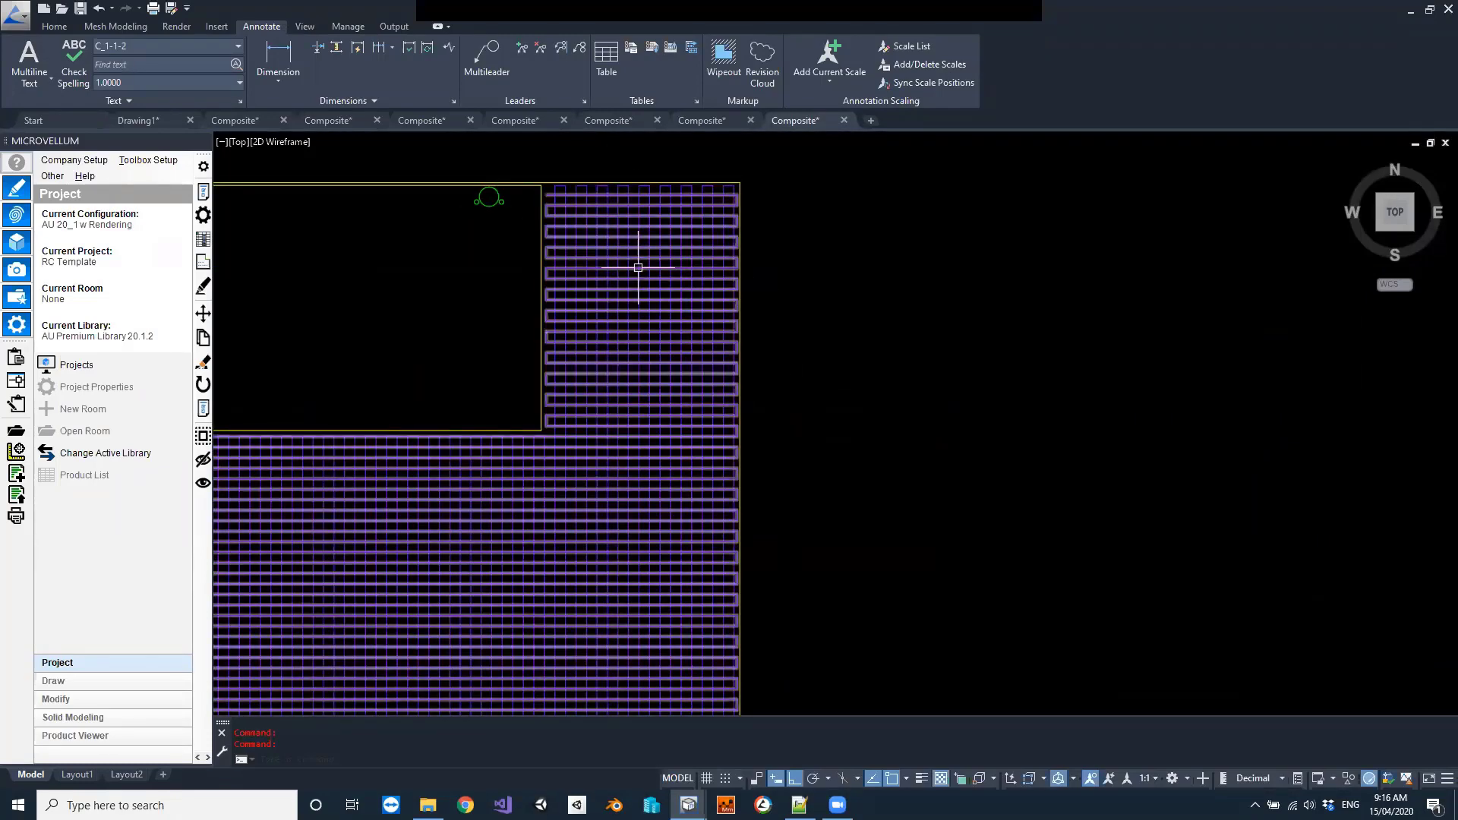
scroll(755, 365, "down", 6)
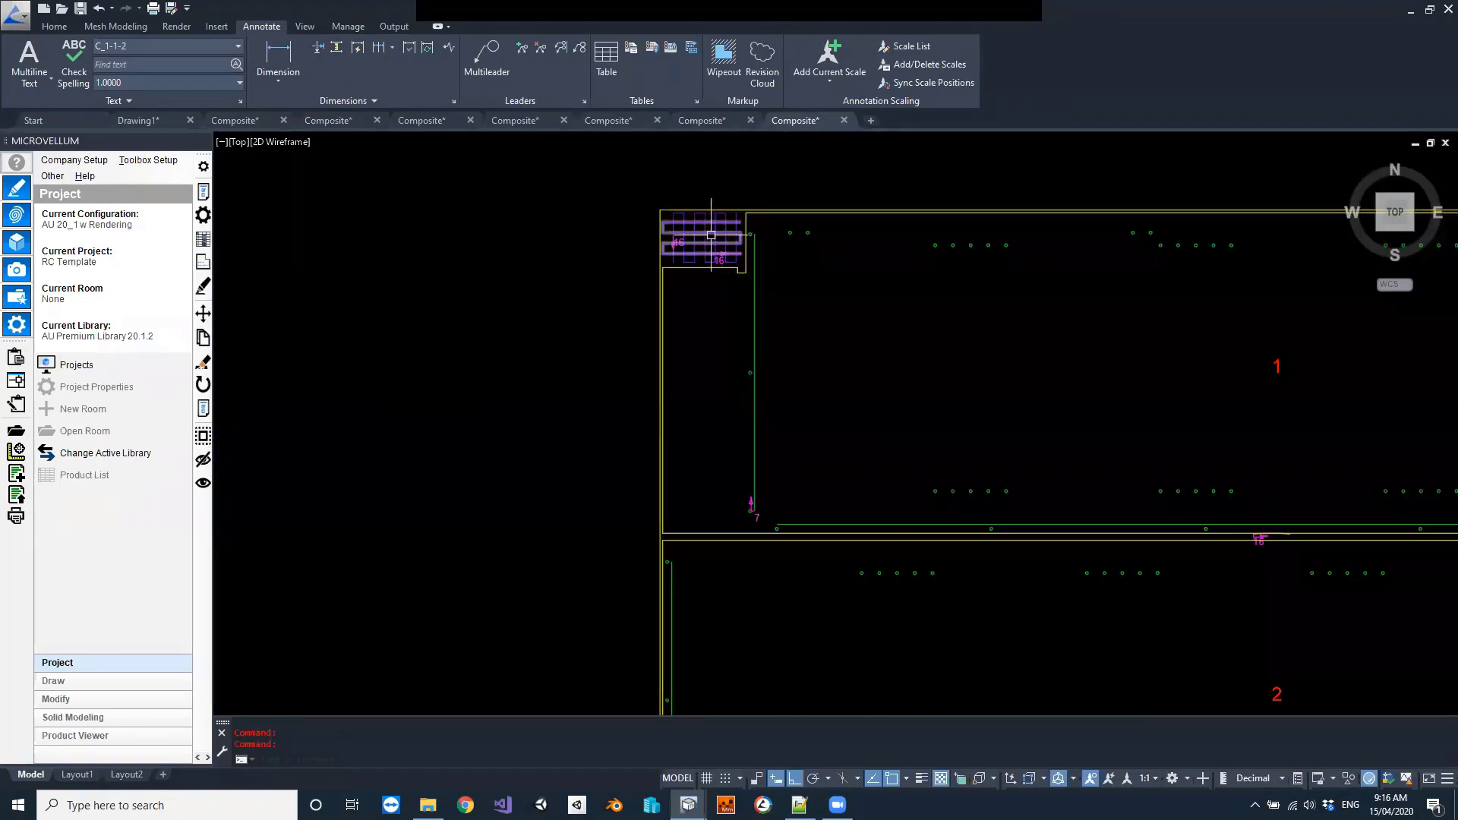
middle_click_drag(1207, 283, 511, 276)
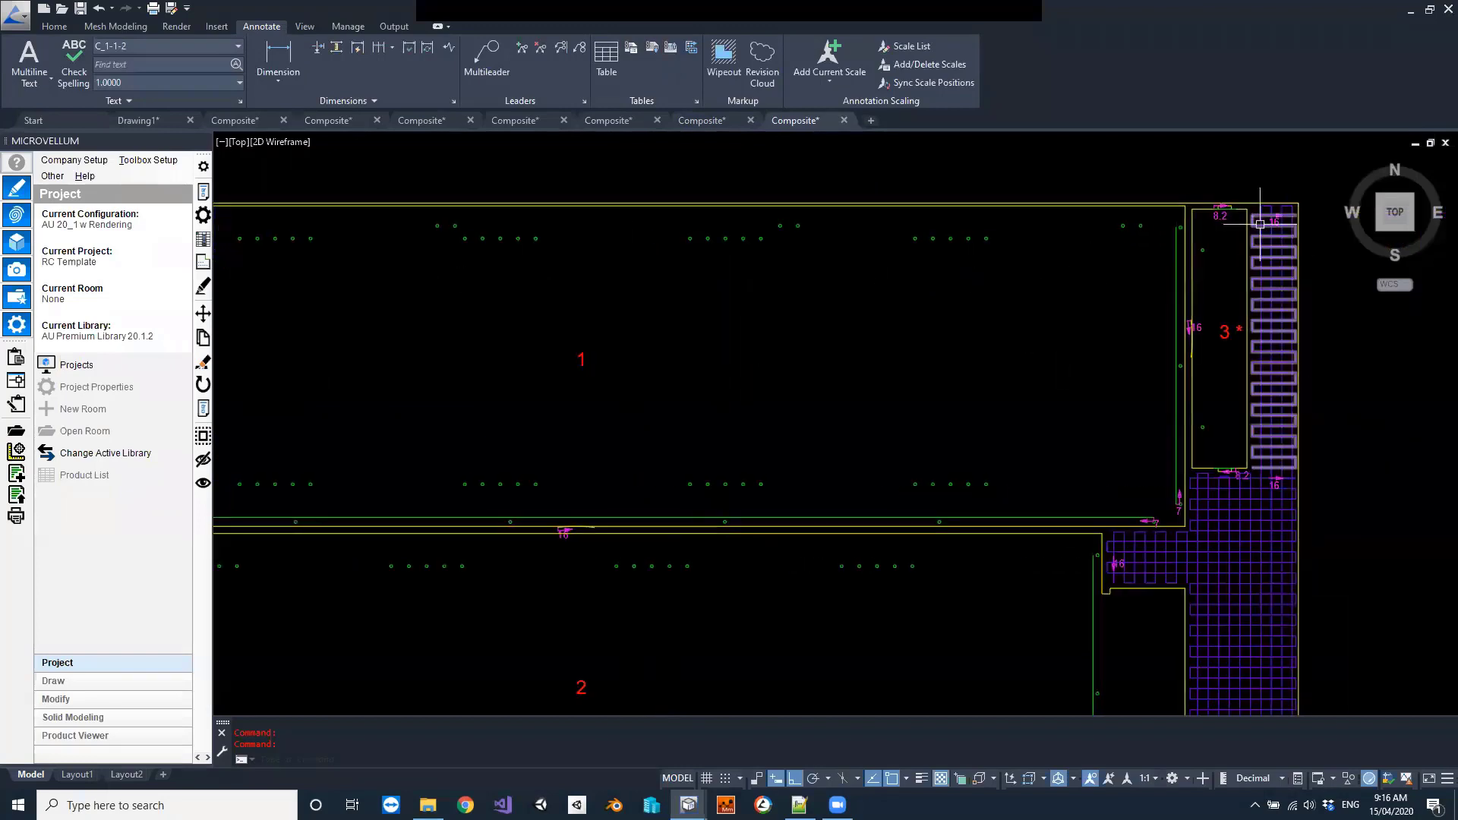
middle_click_drag(1240, 364, 755, 335)
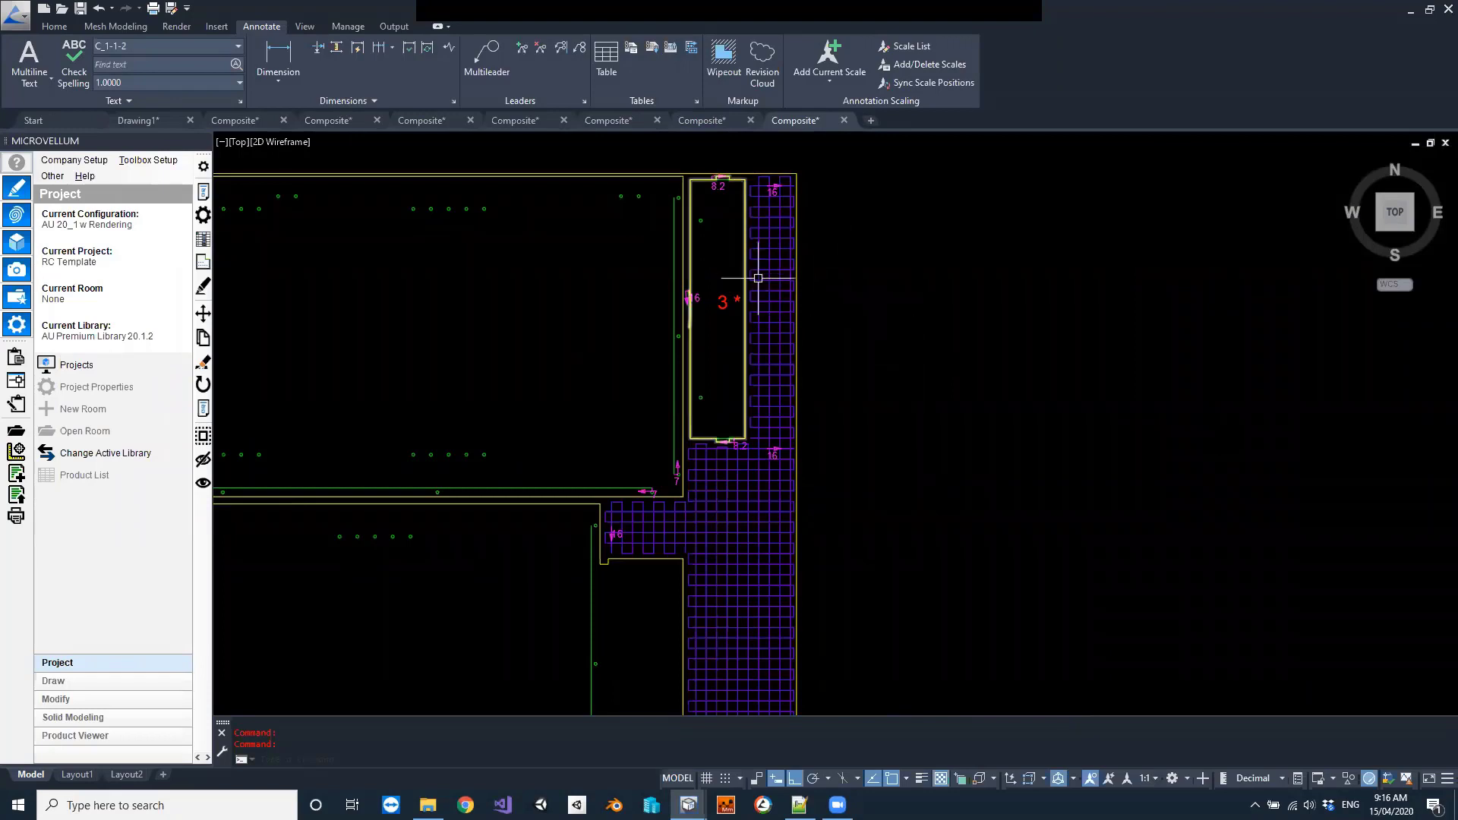
Examine the offal toolpaths on the remaining OFFALDUST nest sheets, including the reused-scrap sheet OFFALDUST1007 and sheet OFFALDUST1009
scroll(765, 397, "down", 2)
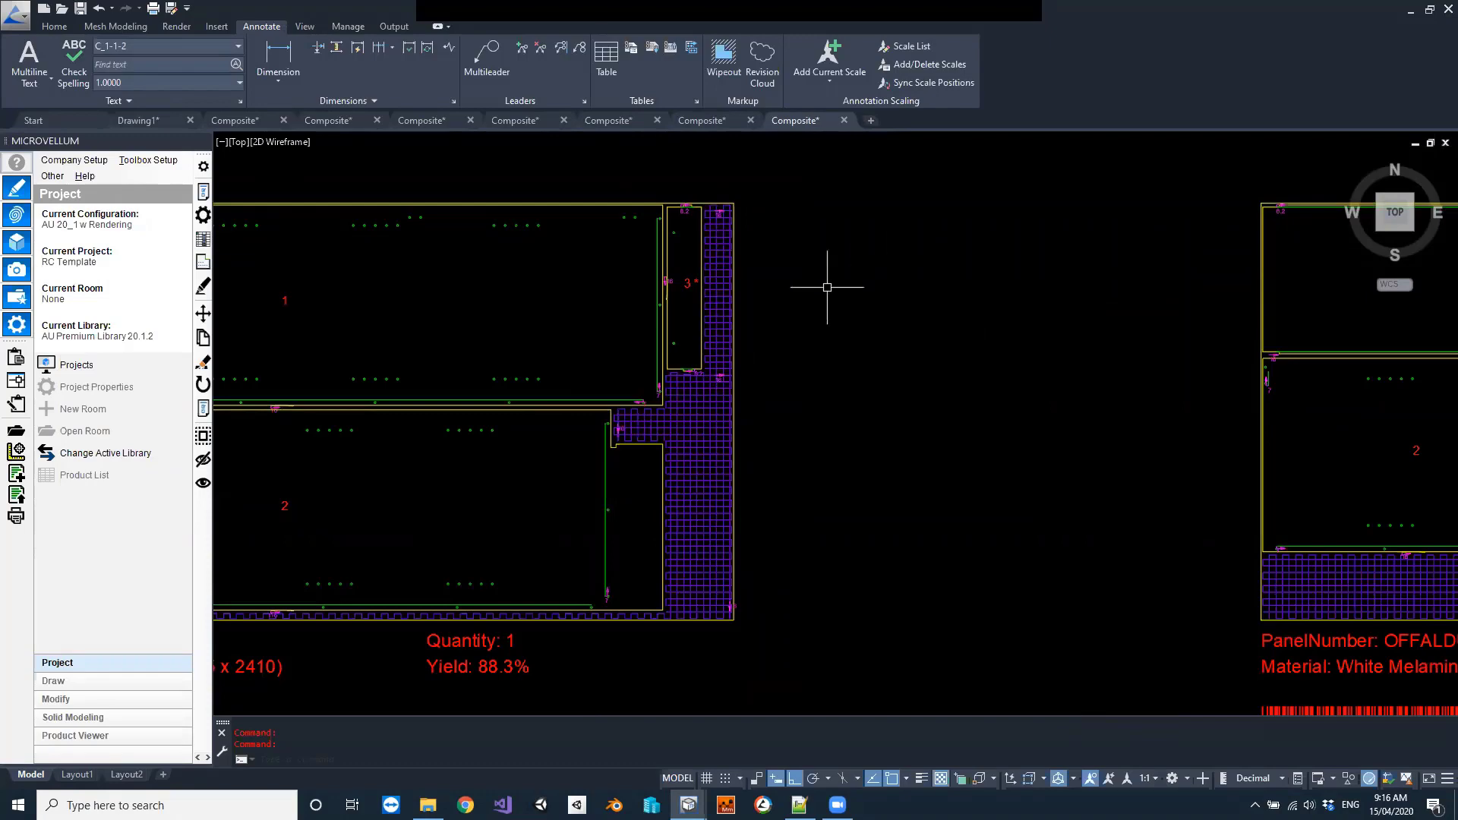
scroll(964, 338, "down", 2)
middle_click_drag(985, 371, 775, 391)
scroll(1074, 384, "down", 1)
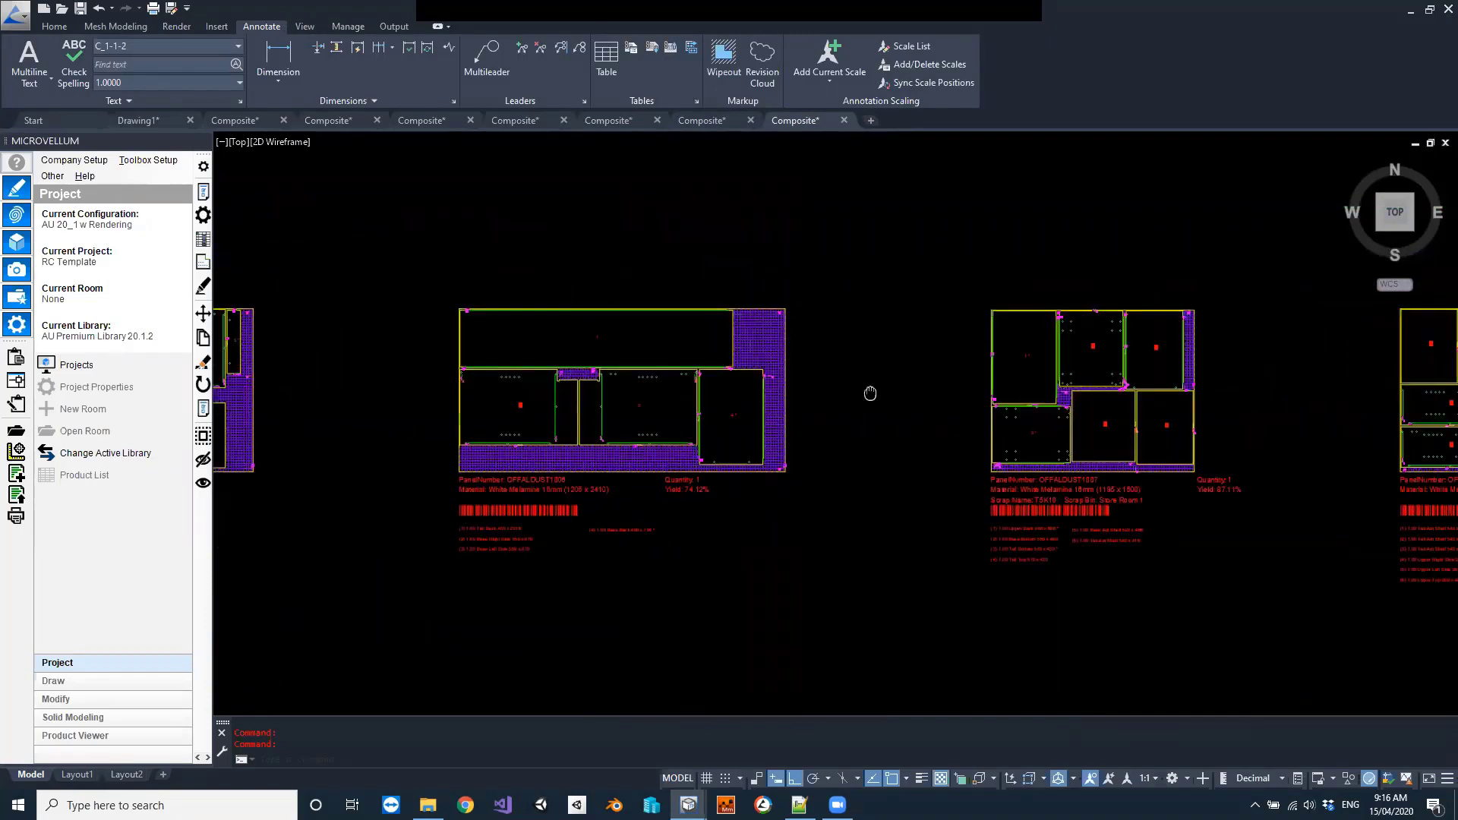
middle_click_drag(1076, 384, 706, 372)
middle_click_drag(605, 543, 947, 544)
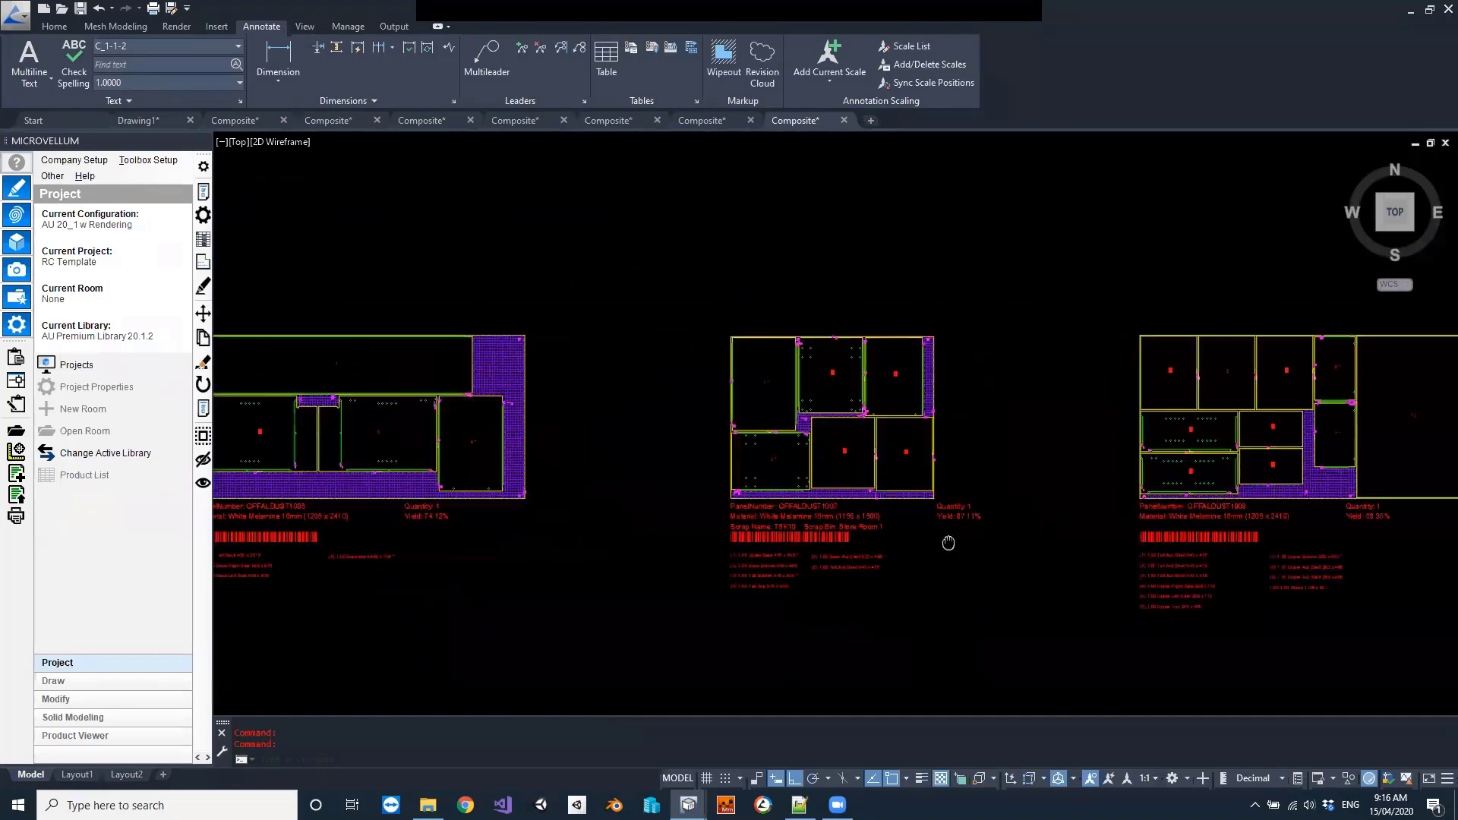
scroll(887, 487, "up", 2)
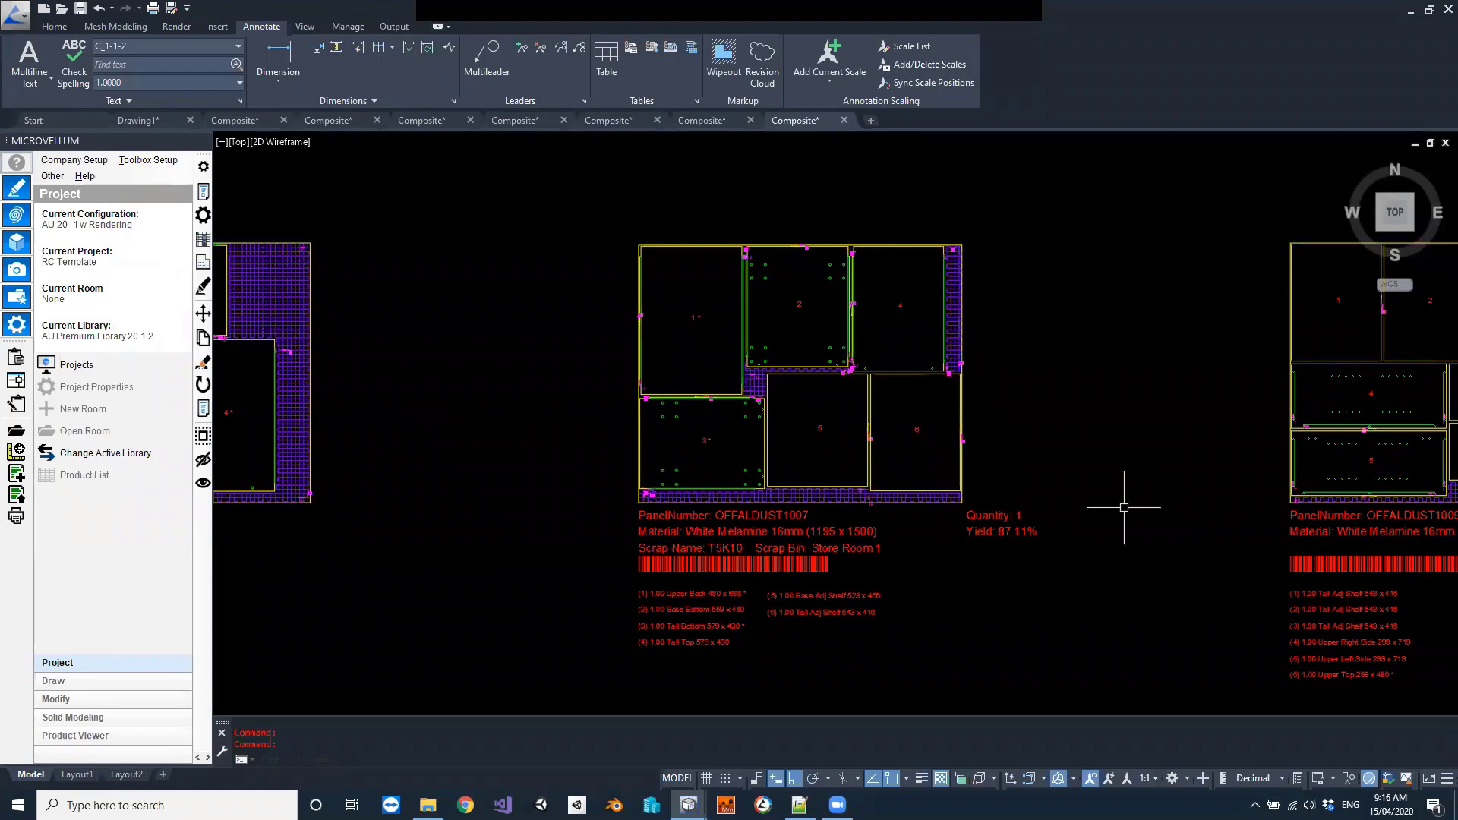
middle_click_drag(1210, 436, 741, 470)
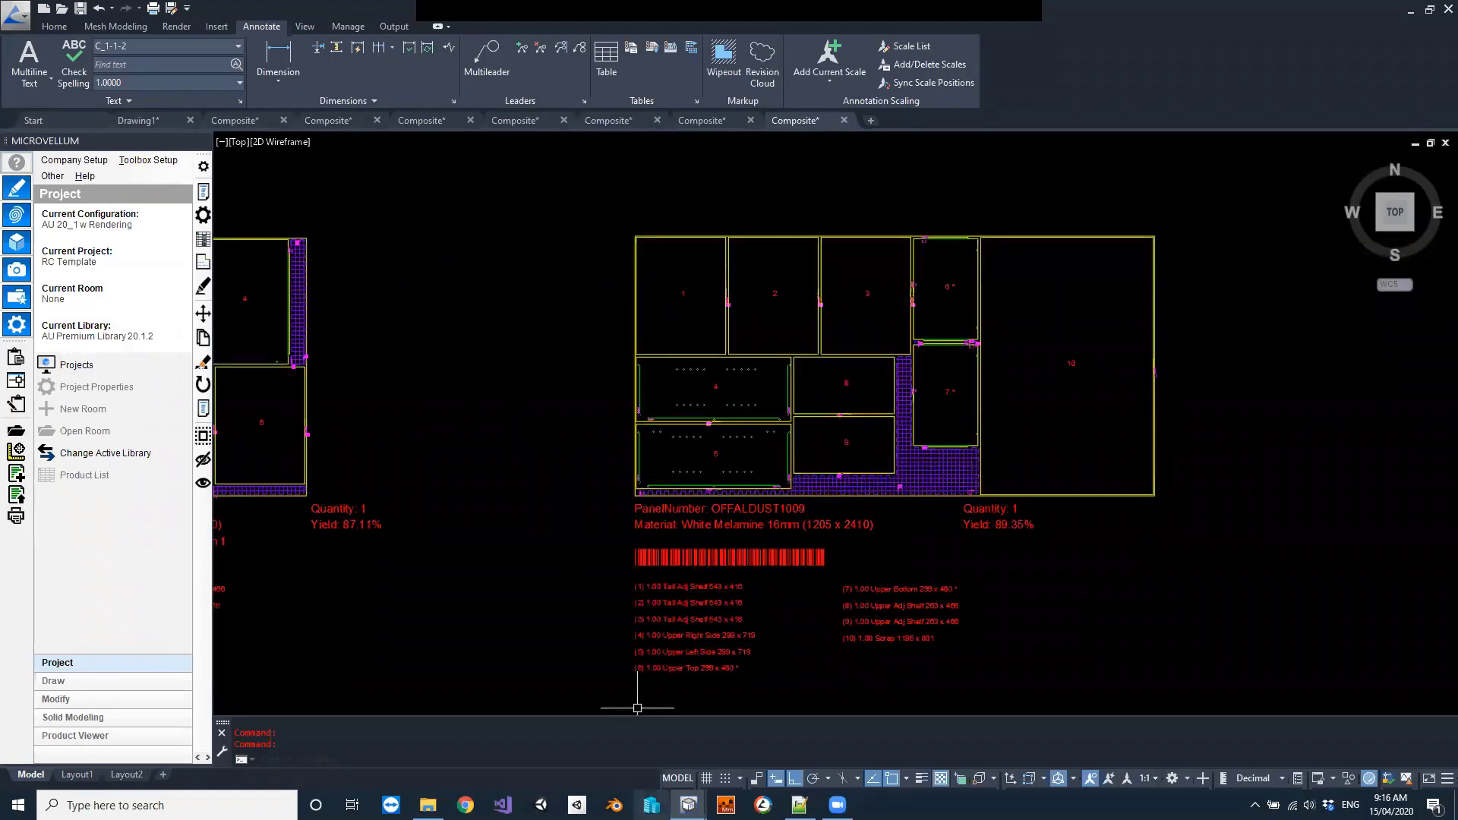
Switch to the Processing Center and review the Default Nest station's scrap settings, including the router tool choices for Destroy Offal
left_click(688, 804)
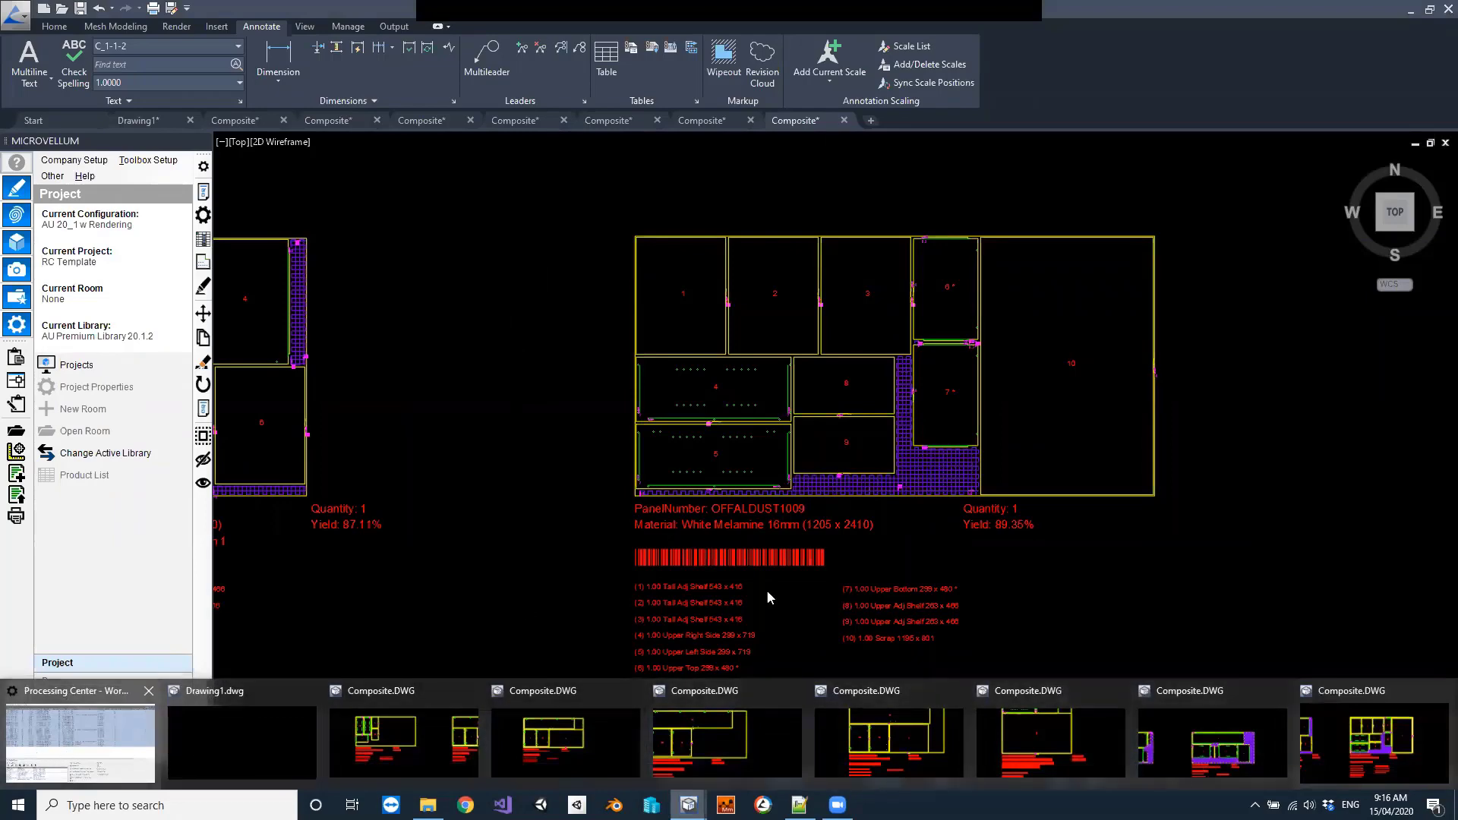
left_click(99, 729)
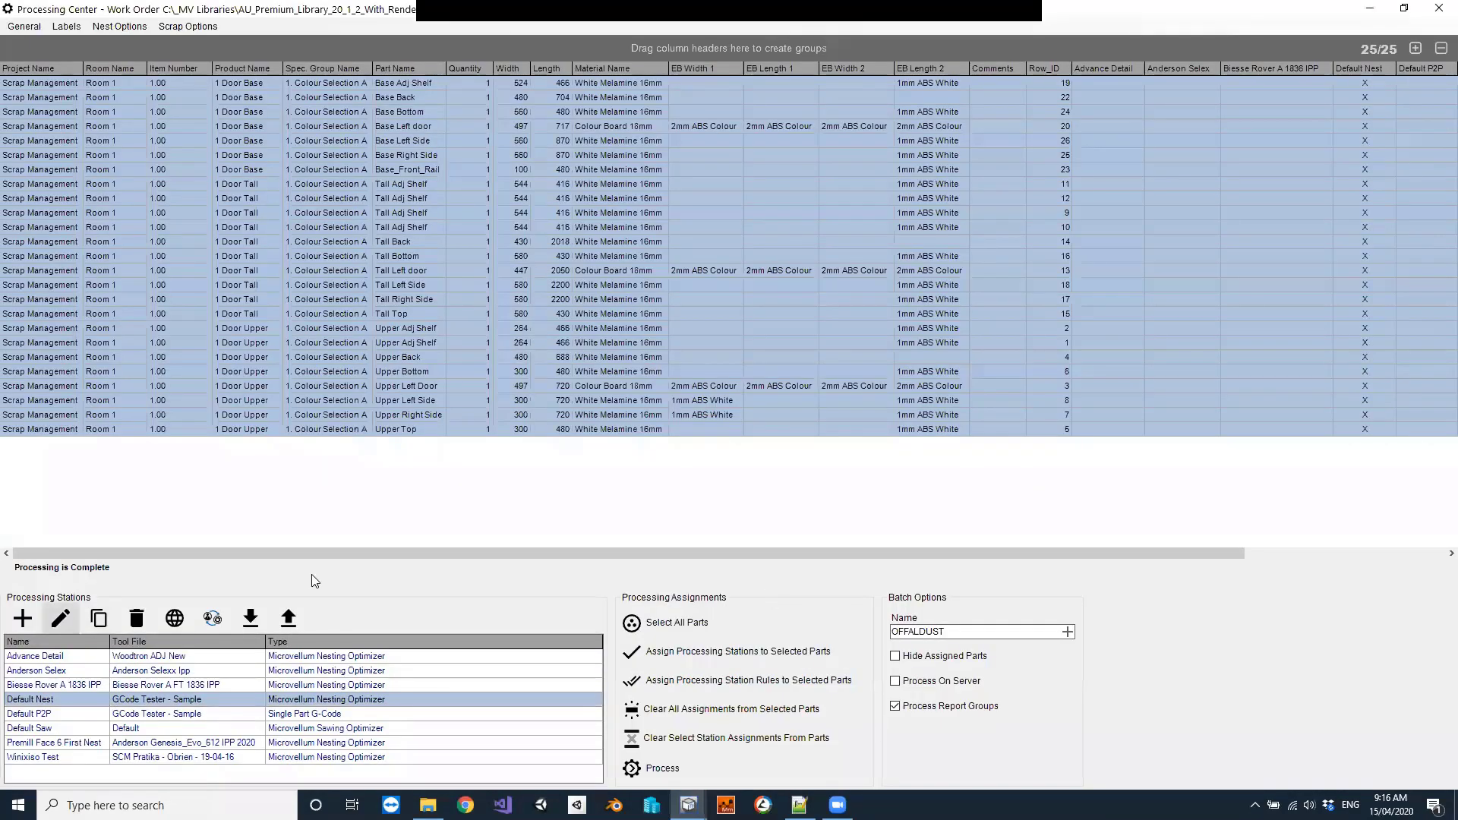
left_click(580, 251)
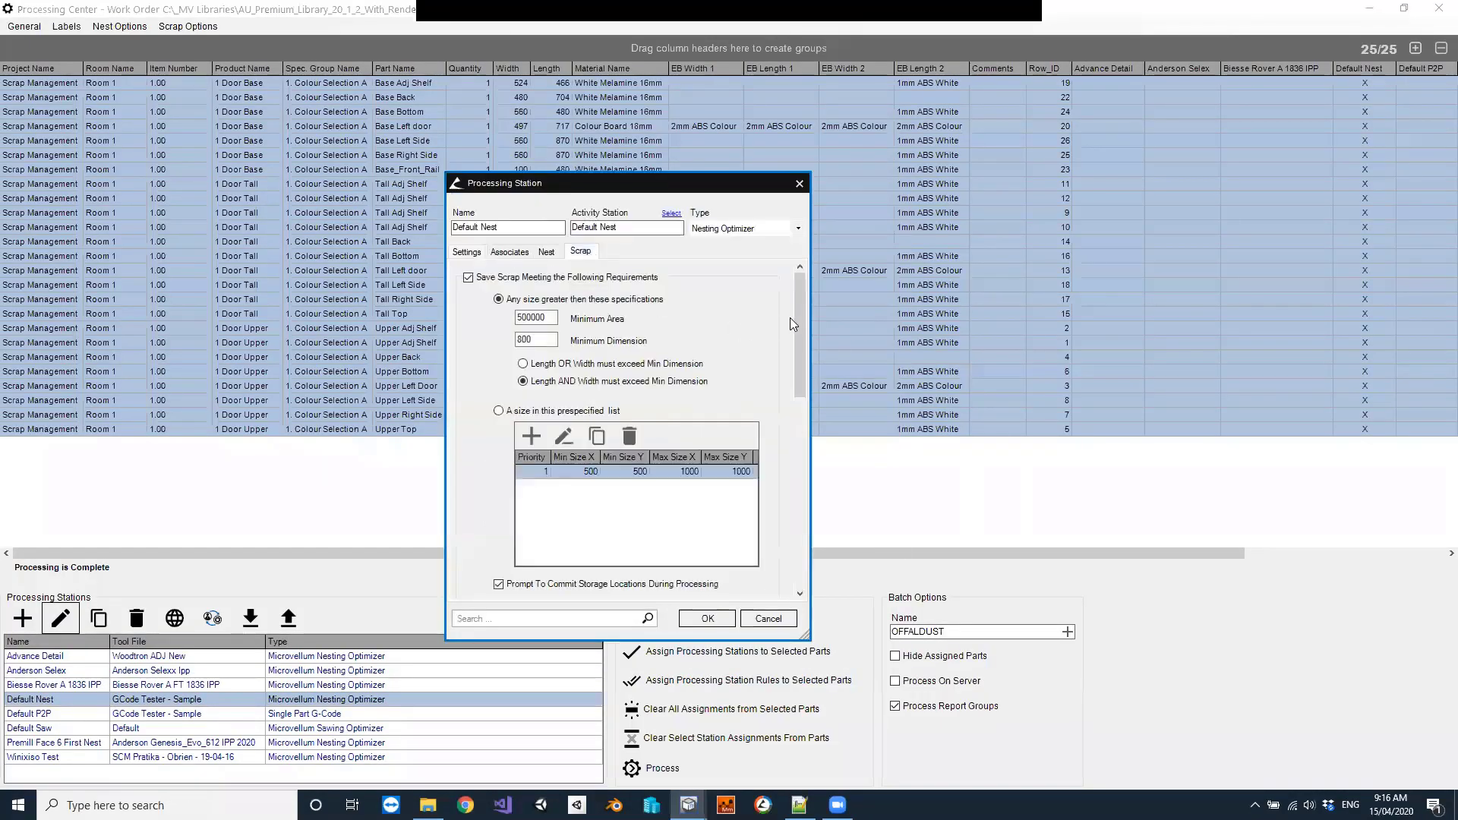
left_click_drag(793, 378, 795, 545)
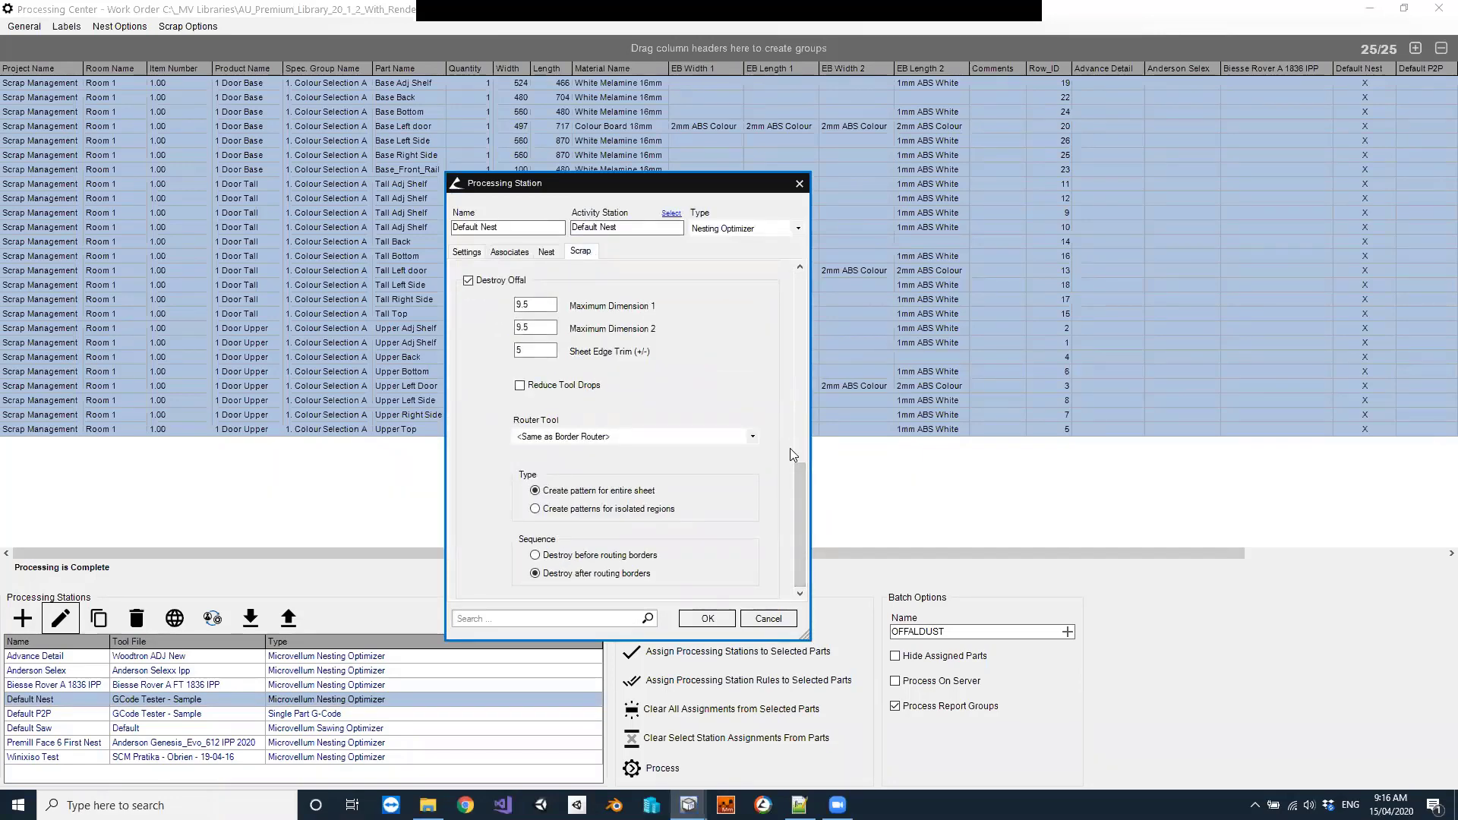
left_click(750, 438)
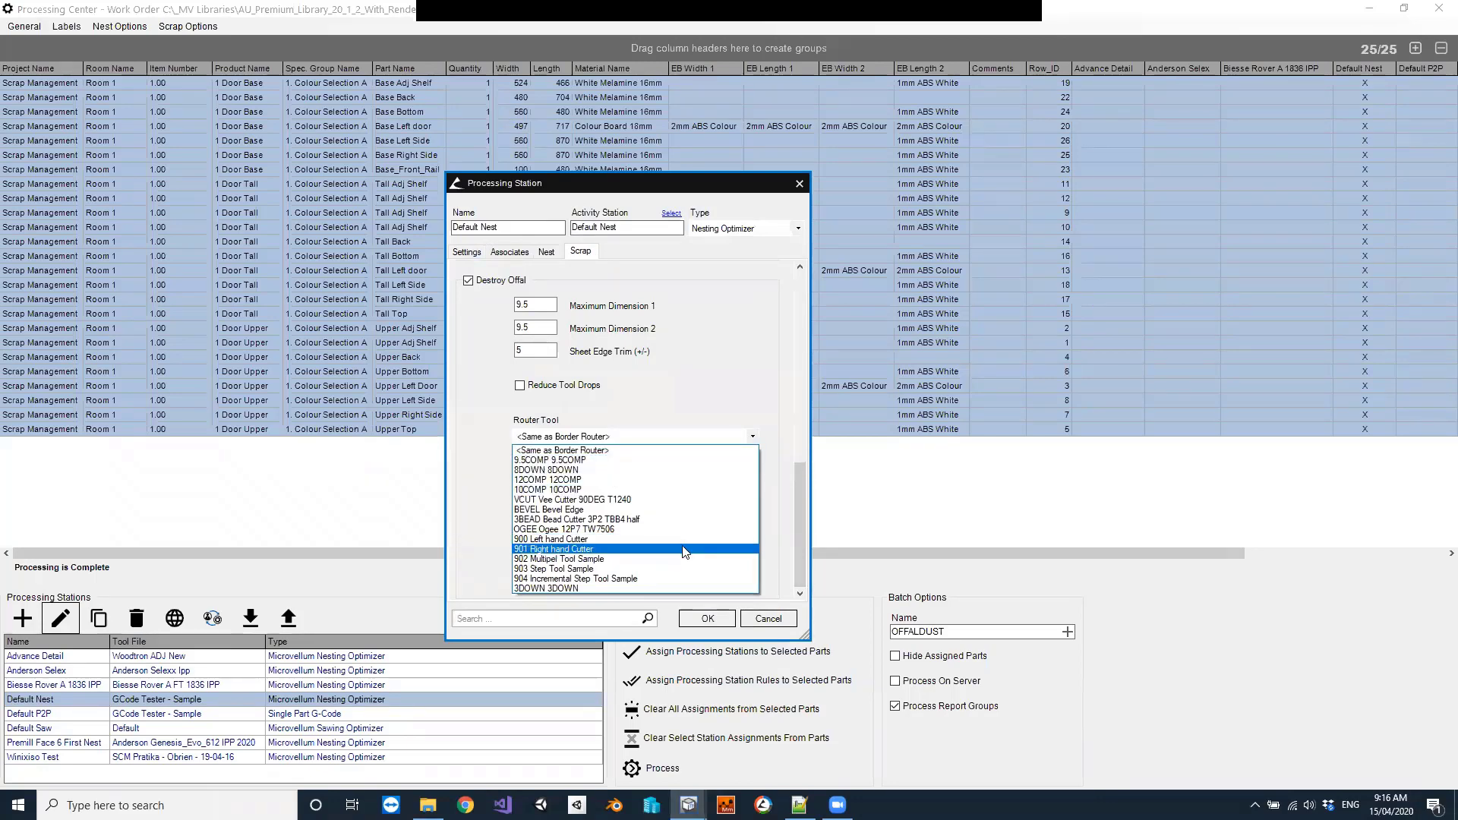
left_click(782, 391)
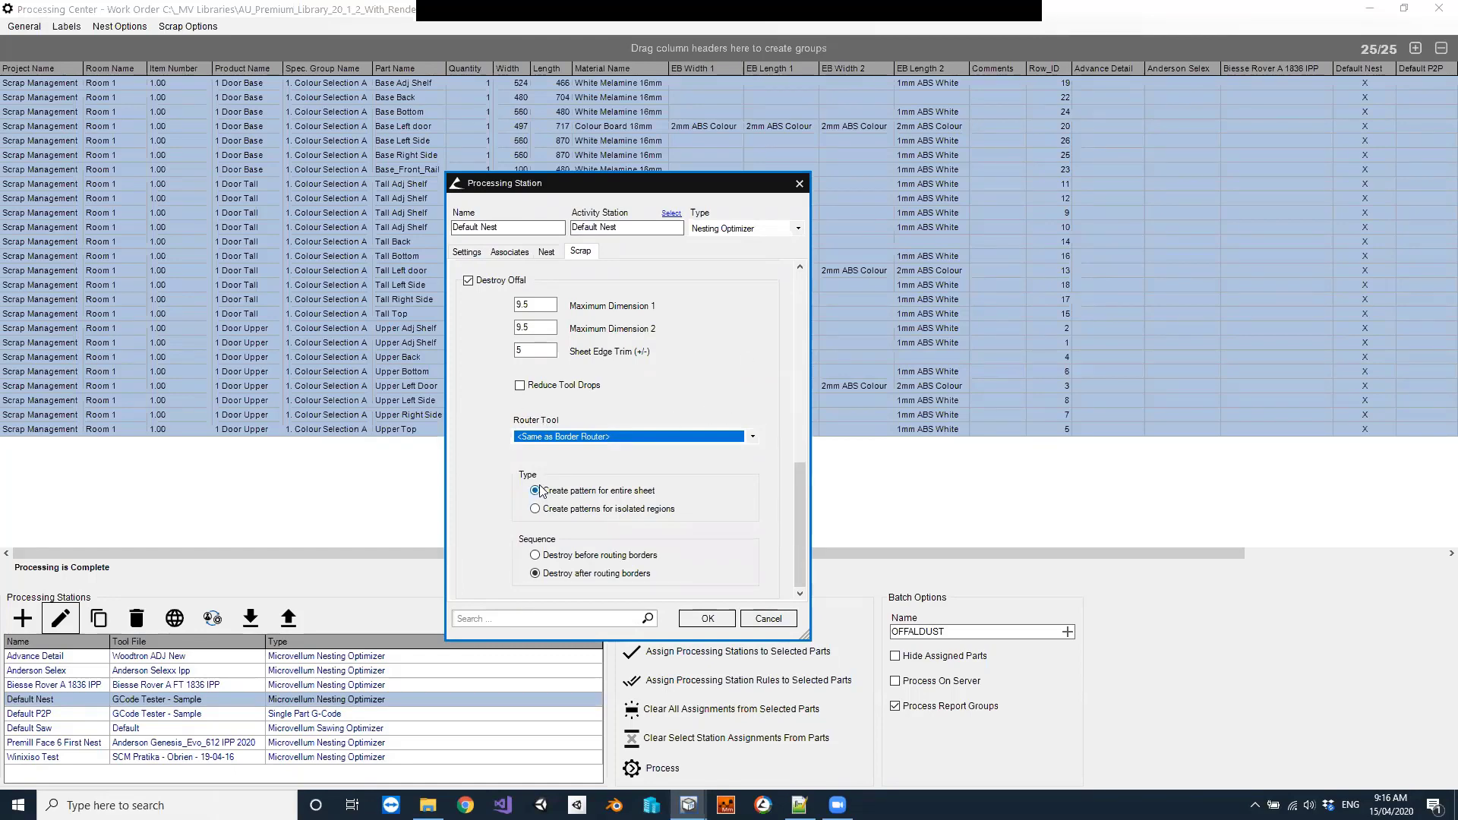
mouse_move(545, 493)
left_click_drag(798, 539, 809, 341)
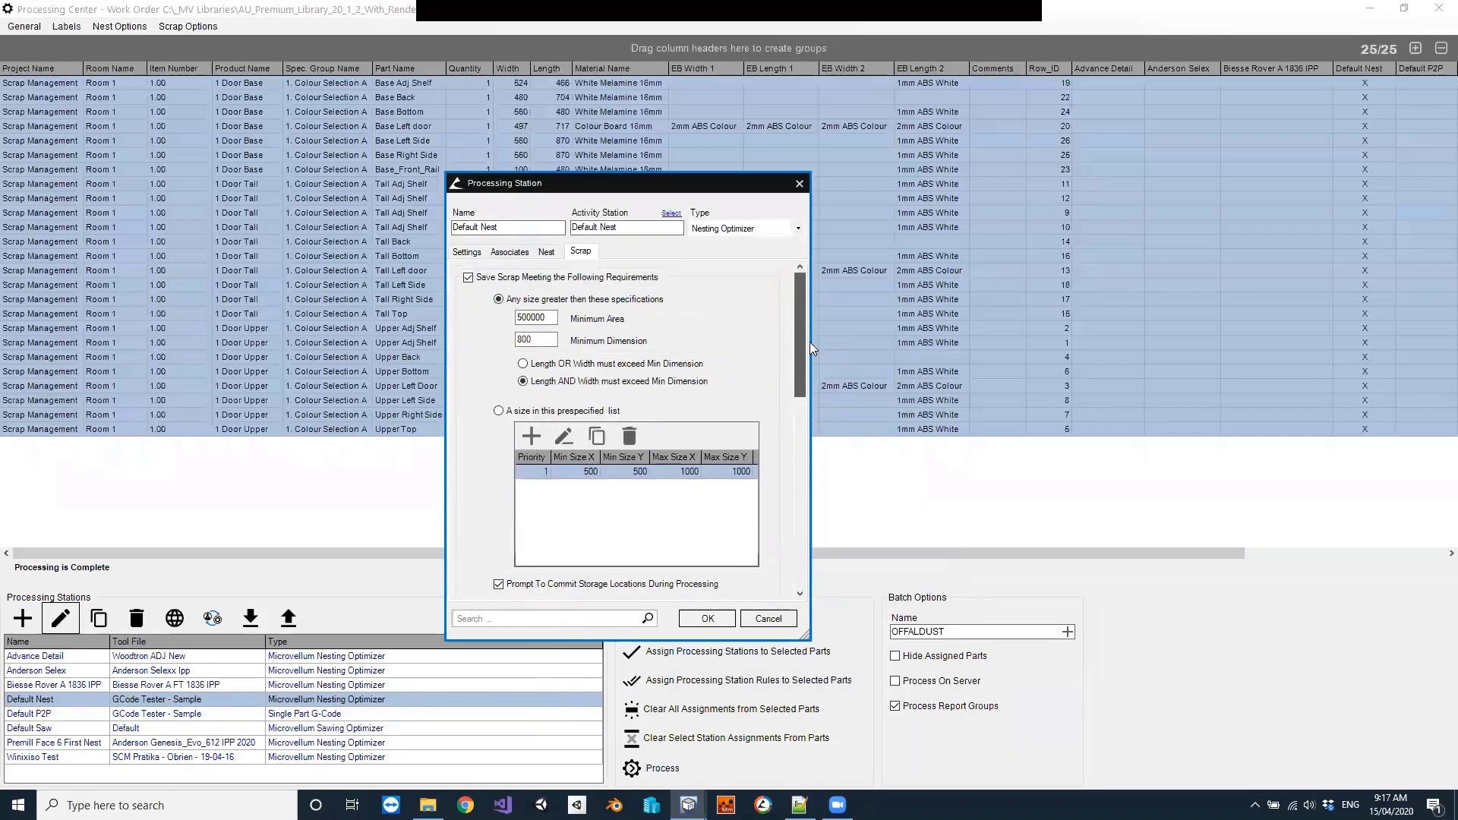